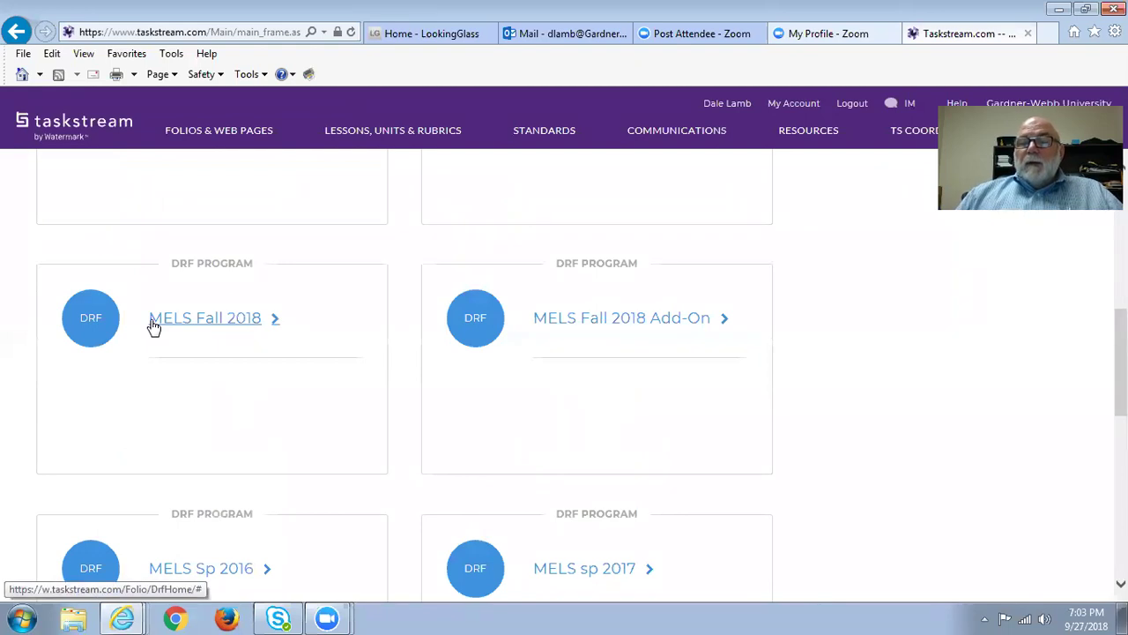
Step: Open the MELS Fall 2018 program and go to the AAPSL requirement under MELS 601
left_click(153, 326)
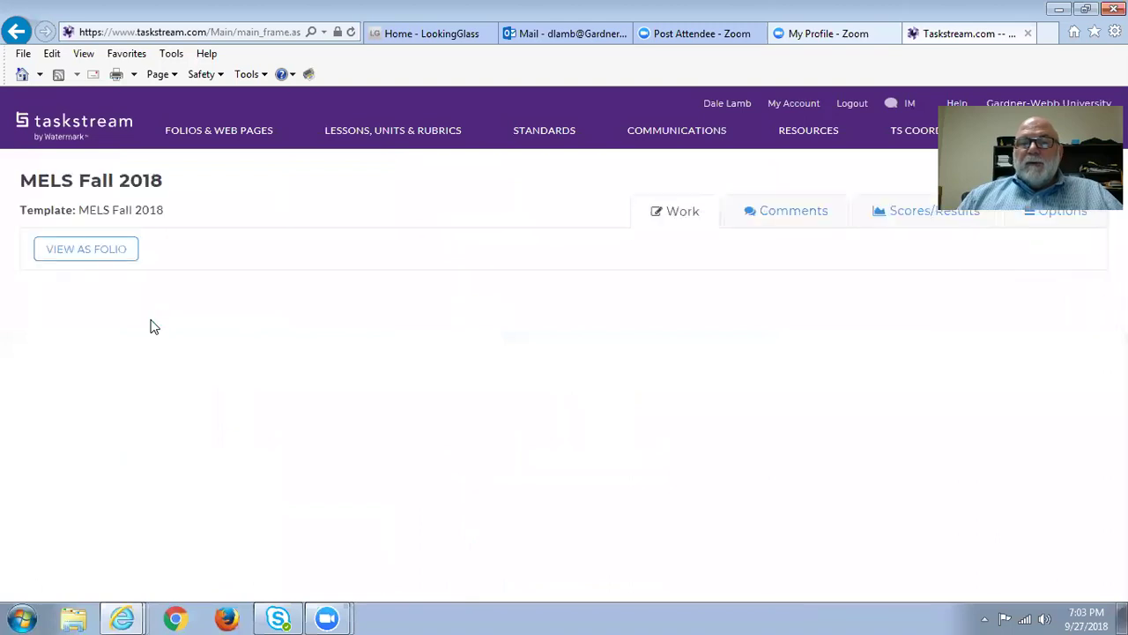
scroll(185, 366, "down", 1)
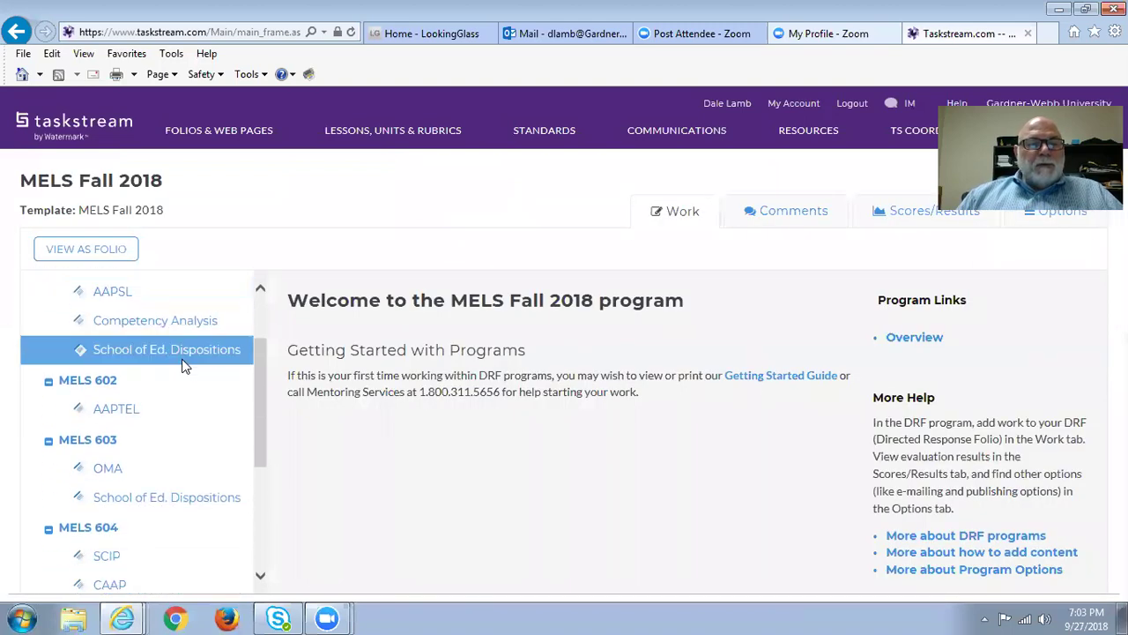
scroll(183, 366, "up", 1)
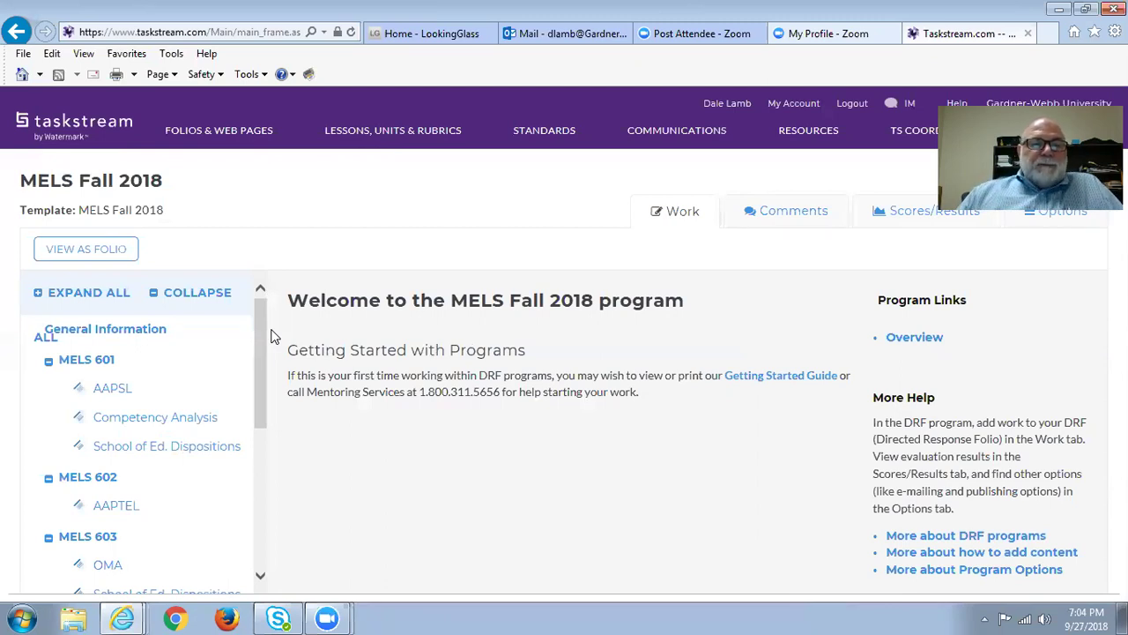
left_click(107, 388)
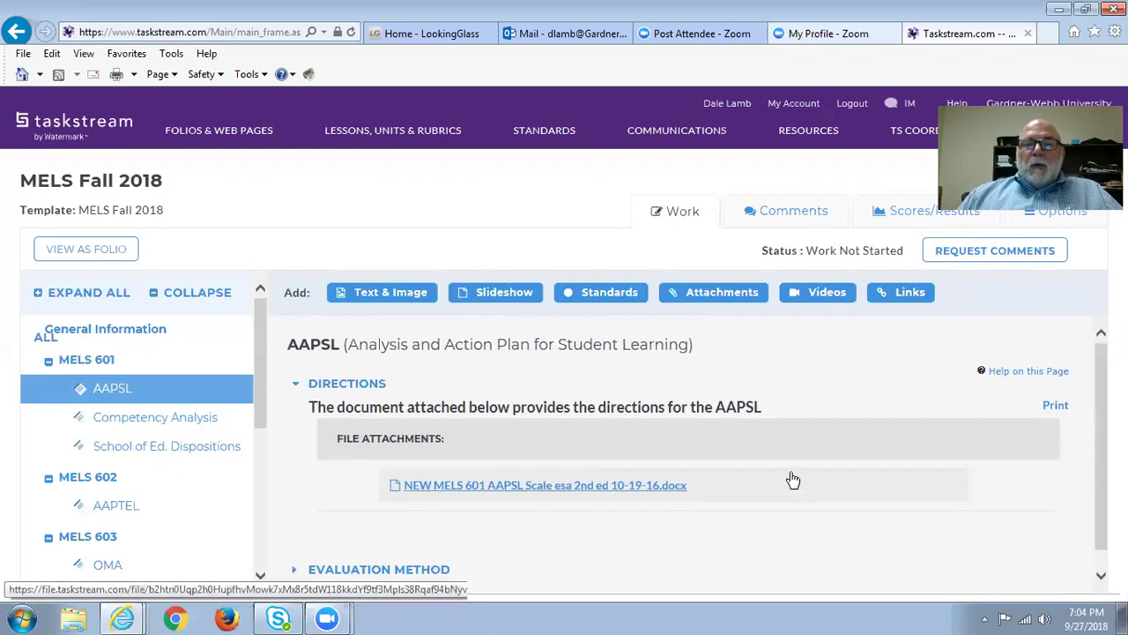
Step: Attach AAPTEL Example from the STORE N GO (E:) drive to the AAPSL requirement and save the attachment
left_click(707, 298)
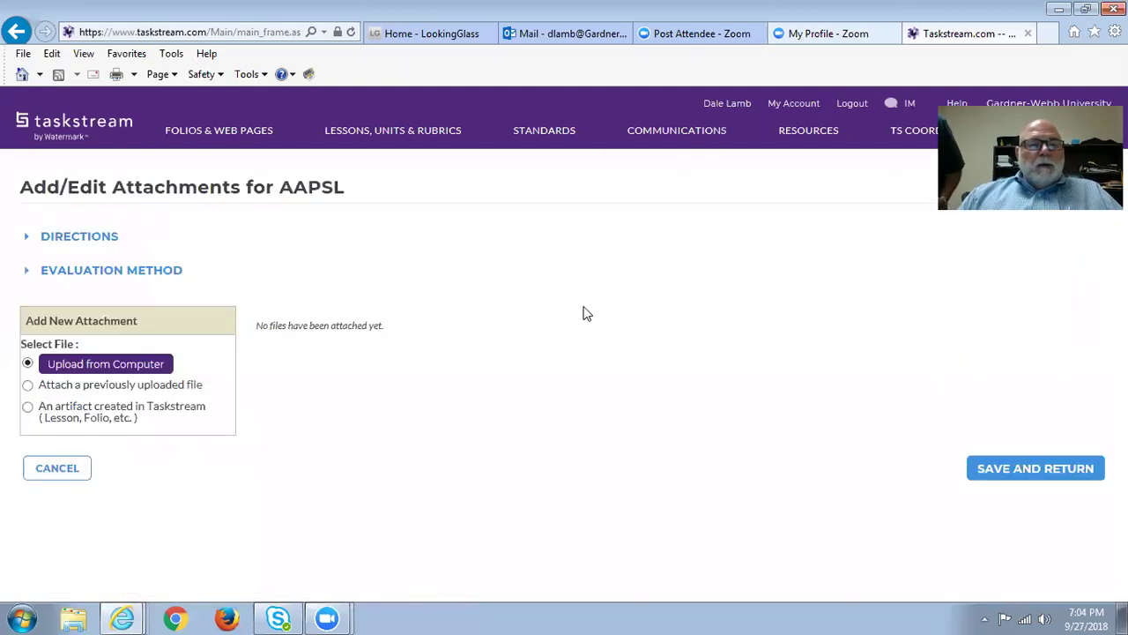
left_click(119, 365)
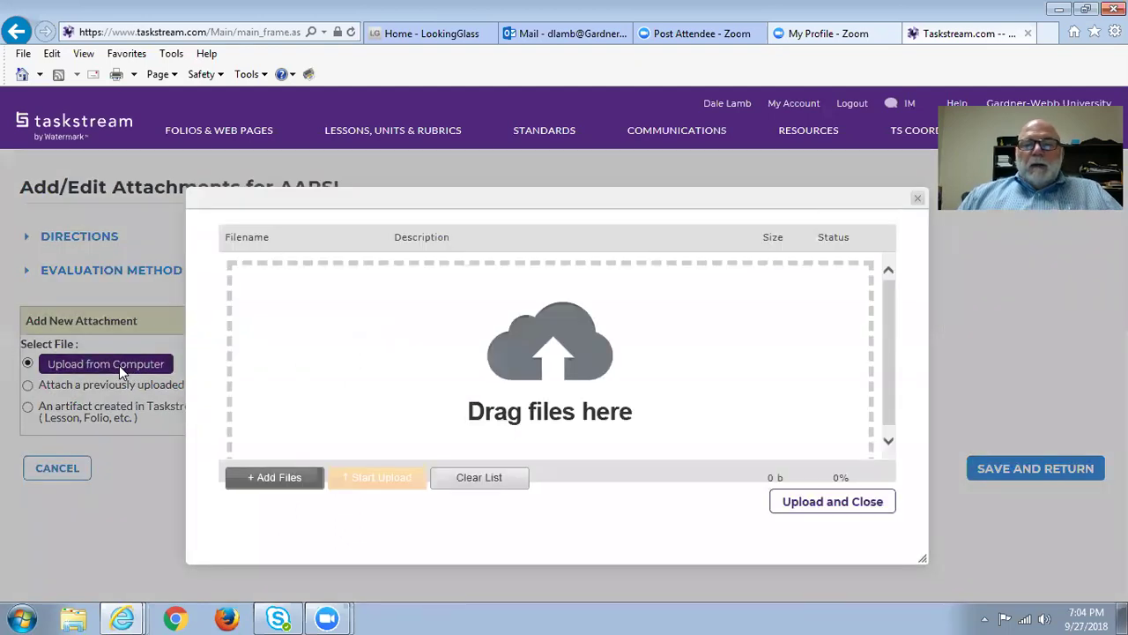
left_click(289, 477)
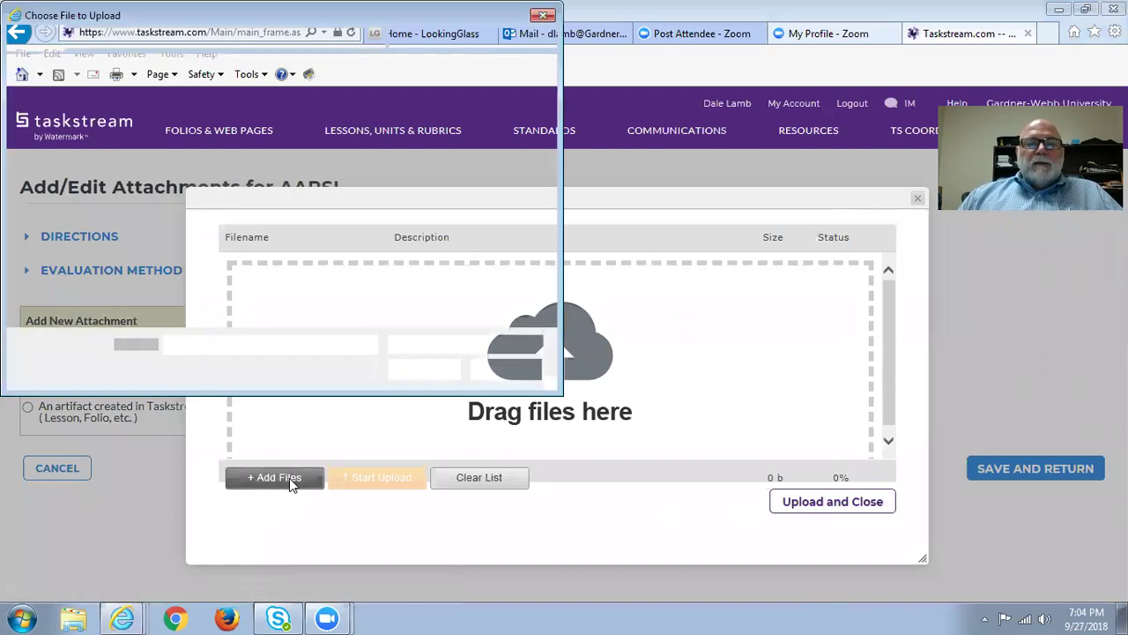
left_click(76, 321)
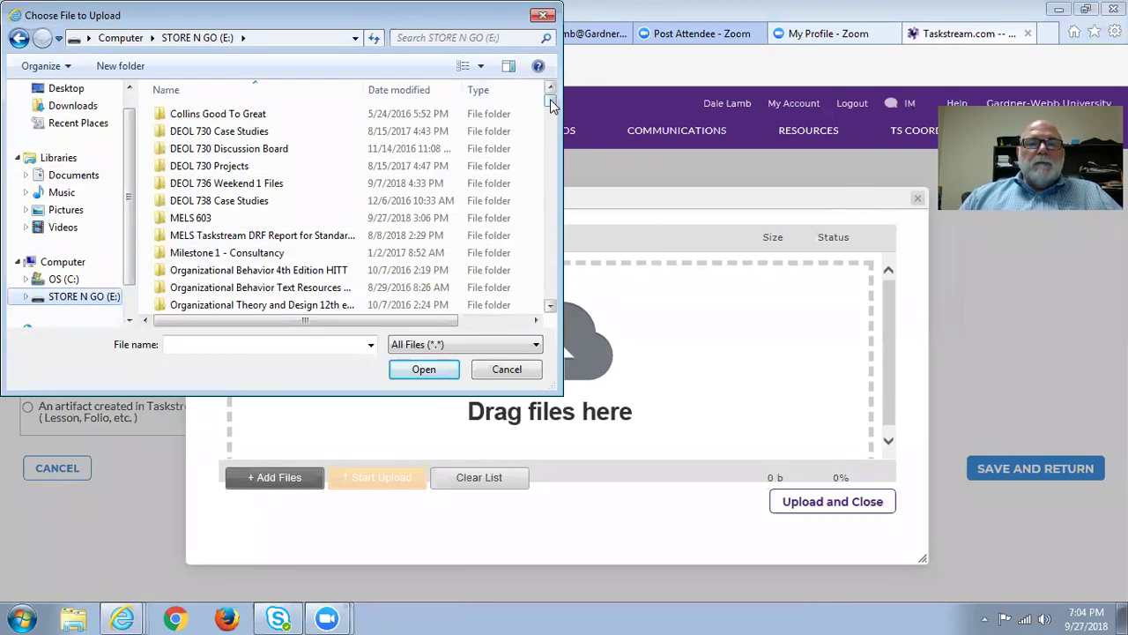
left_click_drag(548, 104, 548, 117)
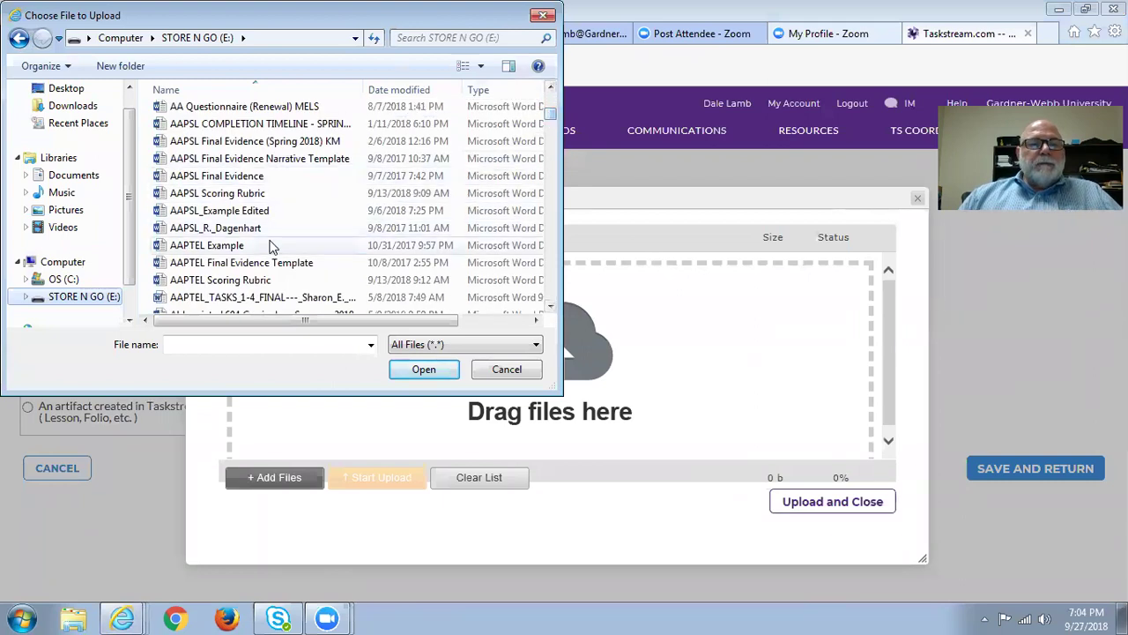
left_click(236, 247)
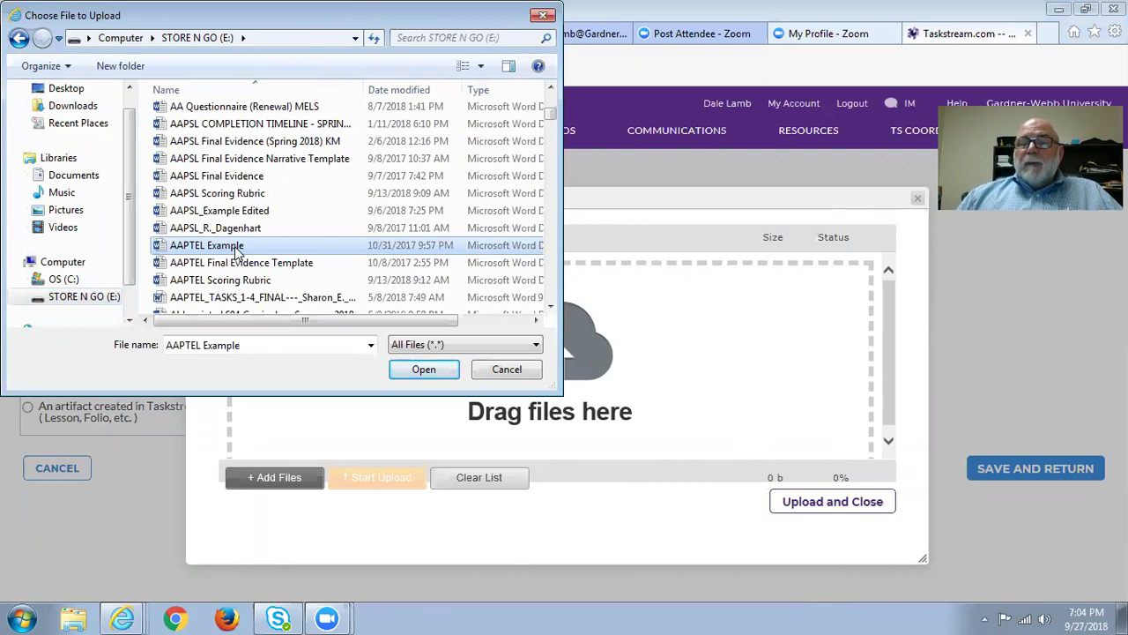
left_click(410, 375)
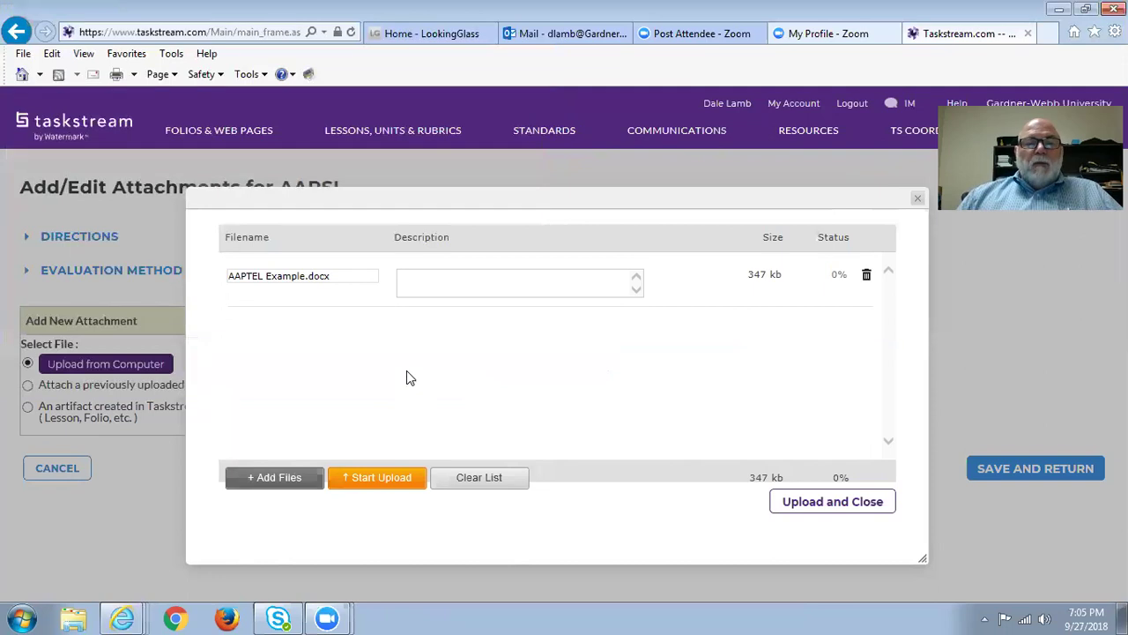
left_click(832, 502)
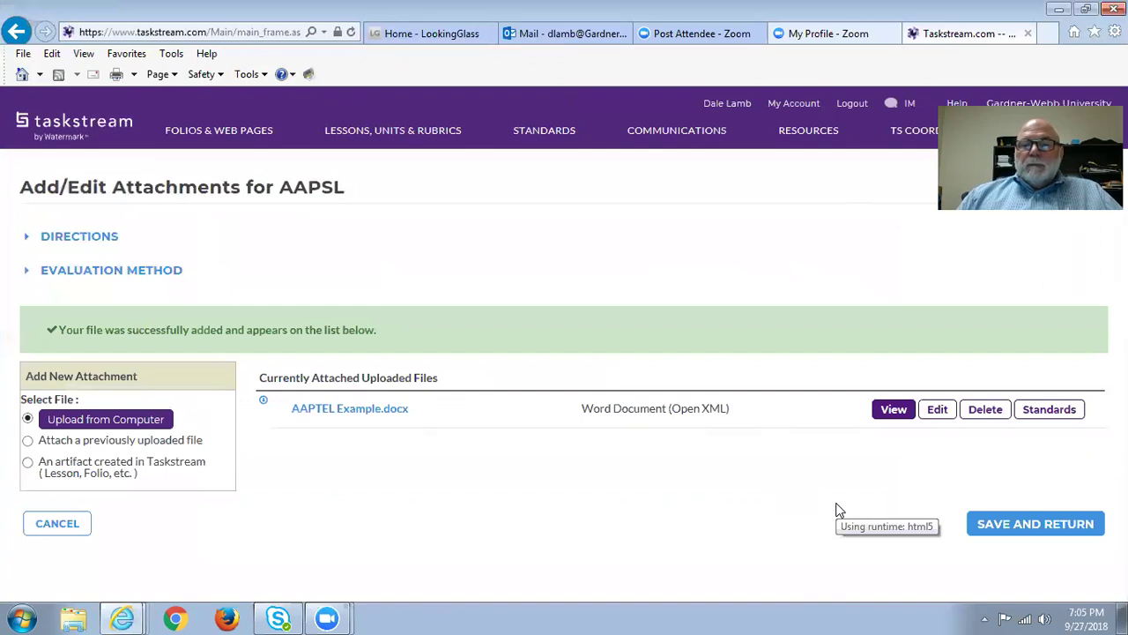
left_click(1036, 524)
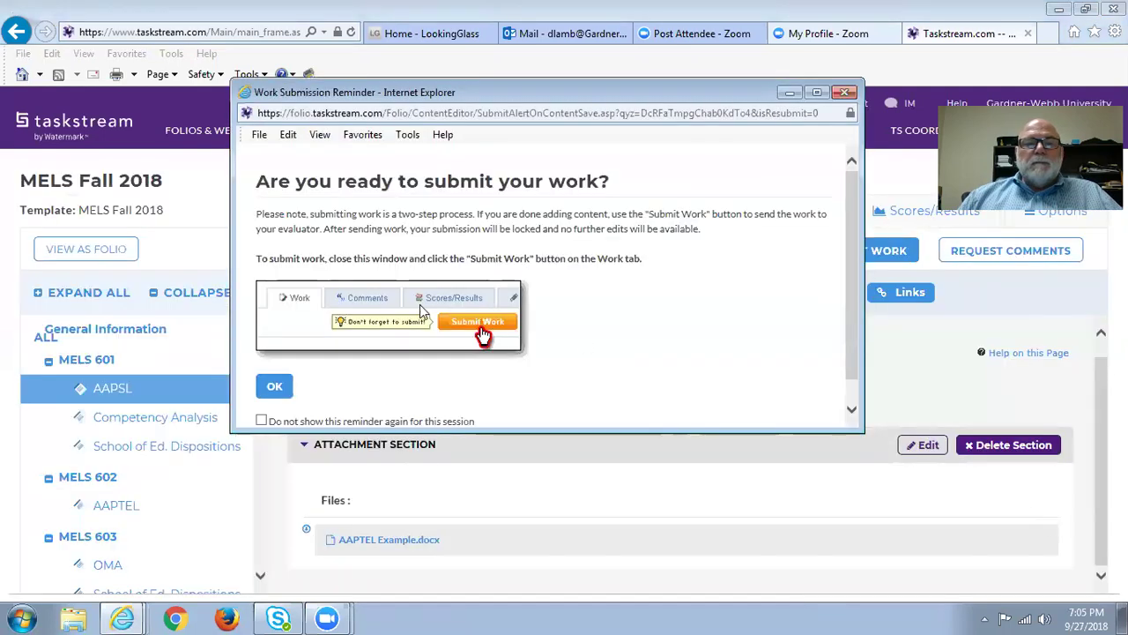
Step: Dismiss the submission reminder and try to submit the AAPSL work for evaluation
left_click(279, 388)
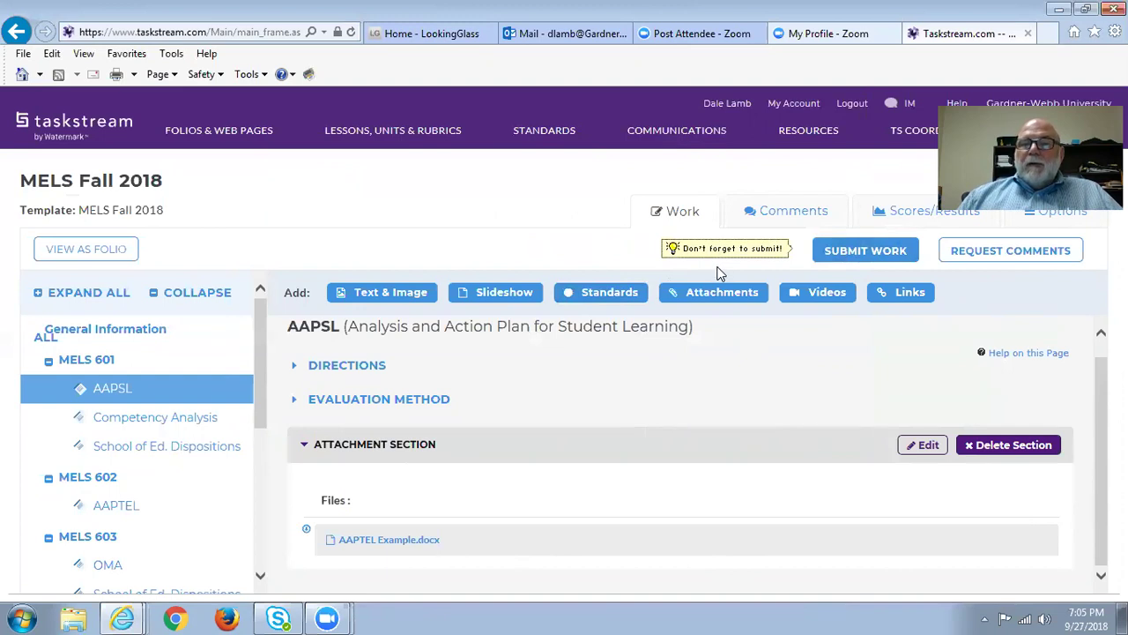
left_click(862, 254)
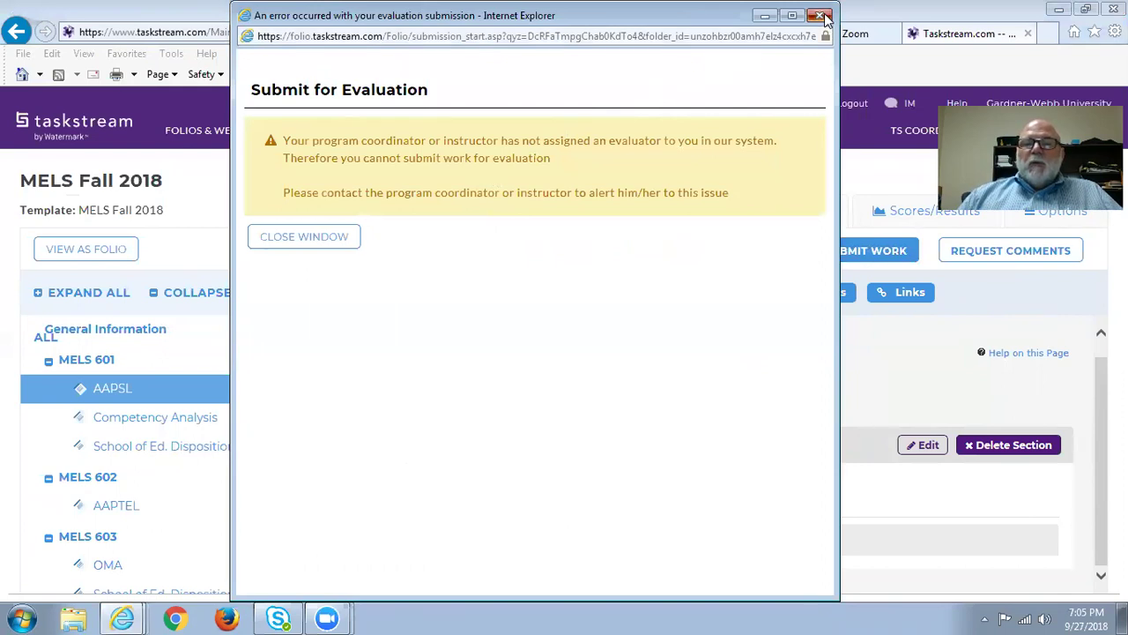
left_click(820, 16)
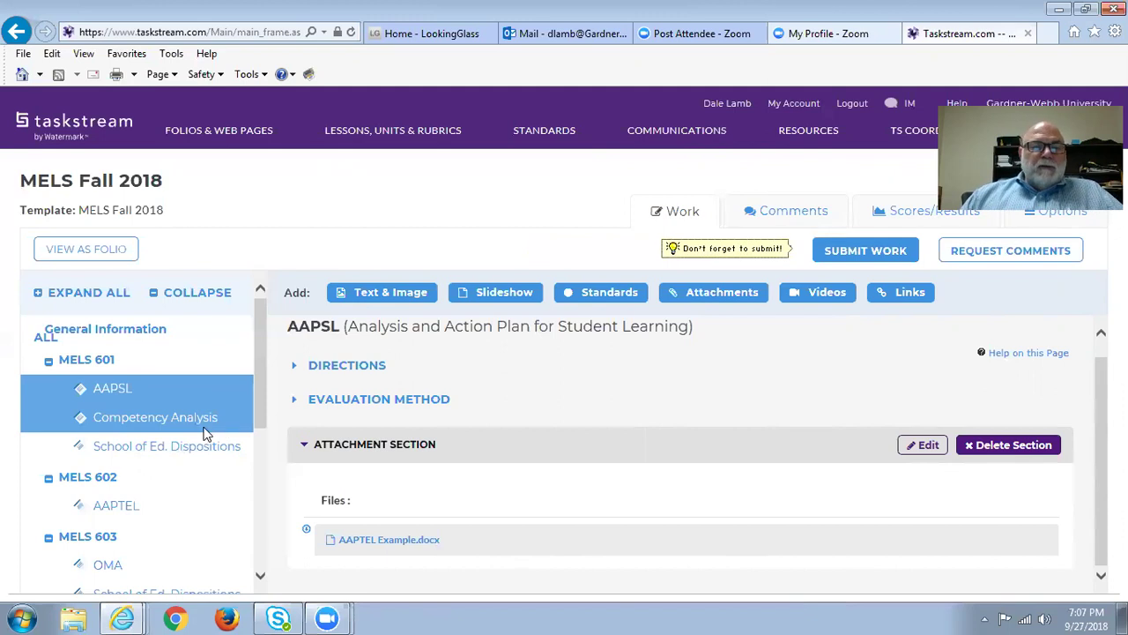
Step: Open the Competency Analysis requirement under MELS 601 and start completing its form
left_click(183, 419)
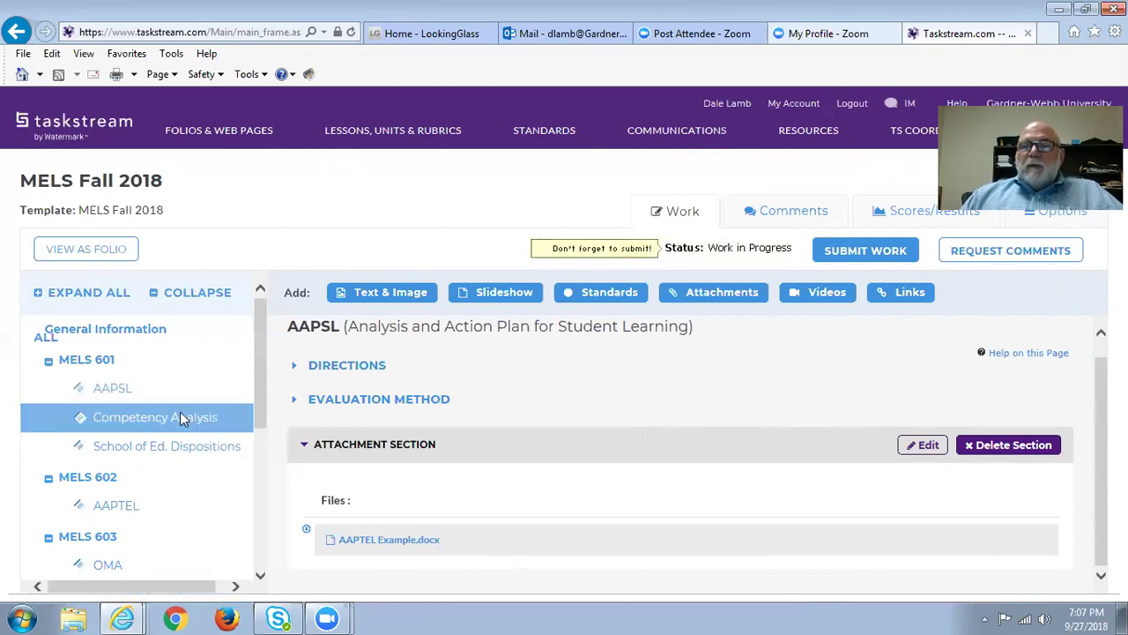
scroll(907, 449, "down", 1)
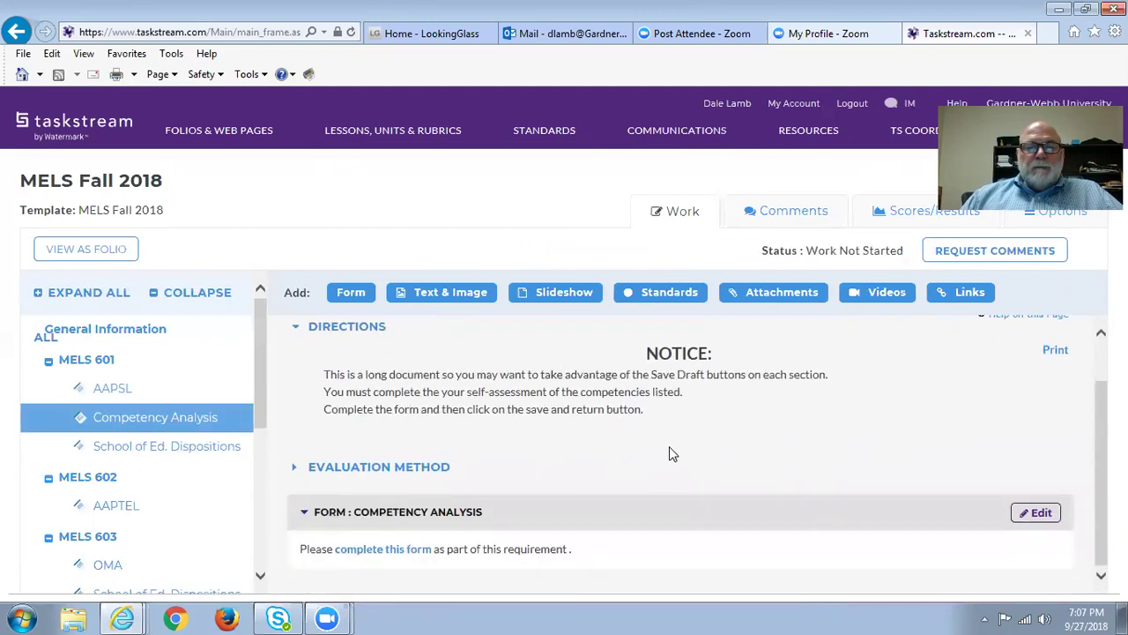
left_click(393, 511)
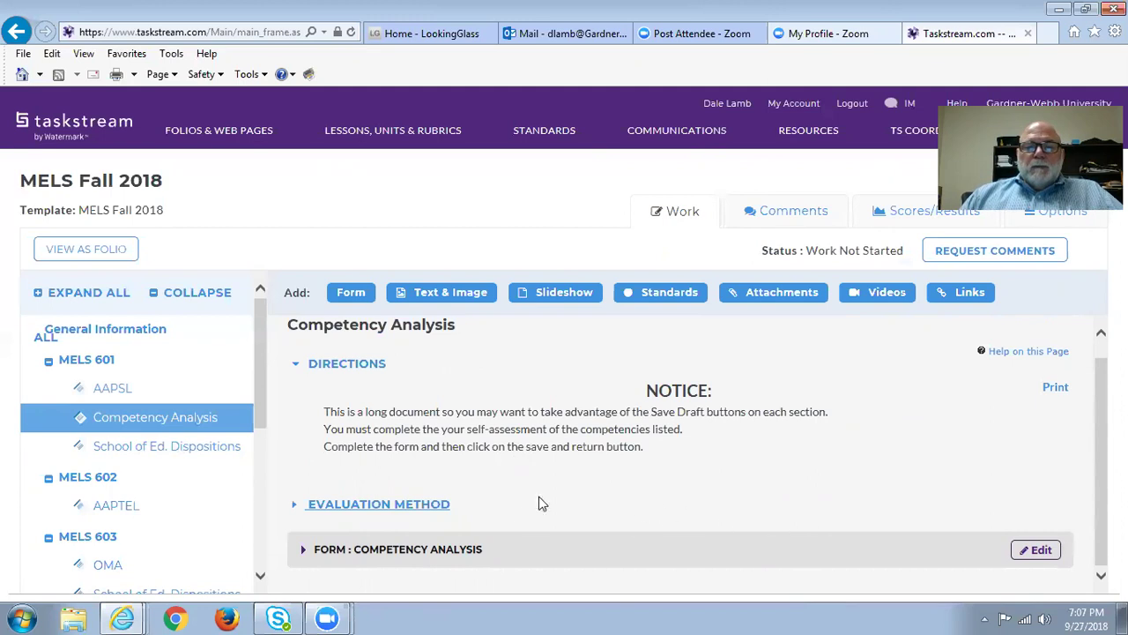
left_click(466, 552)
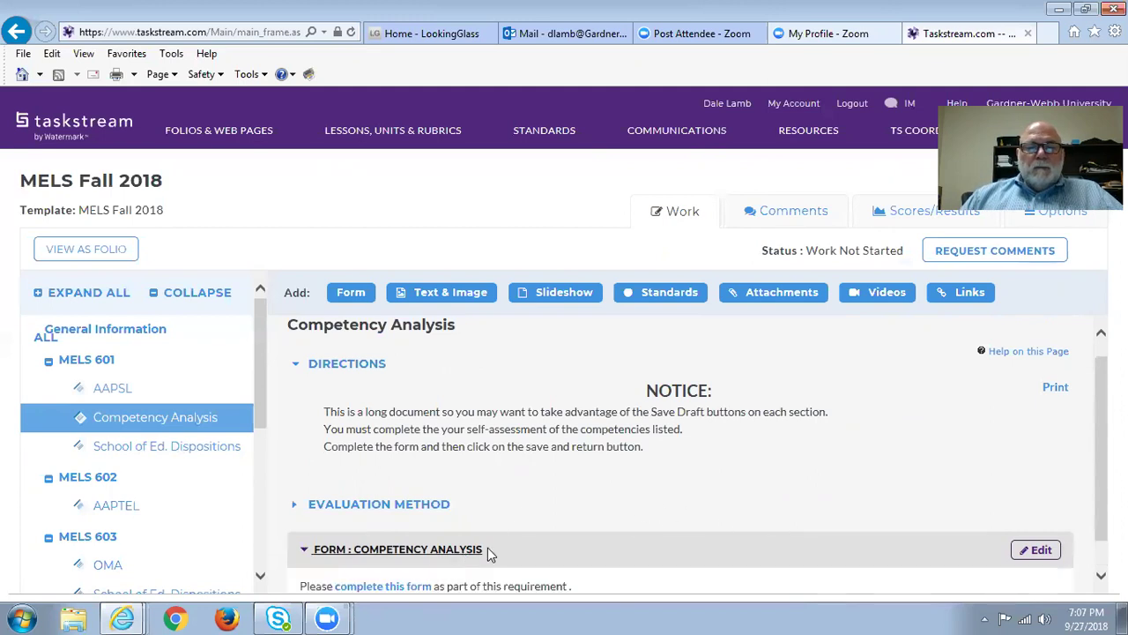
left_click(399, 555)
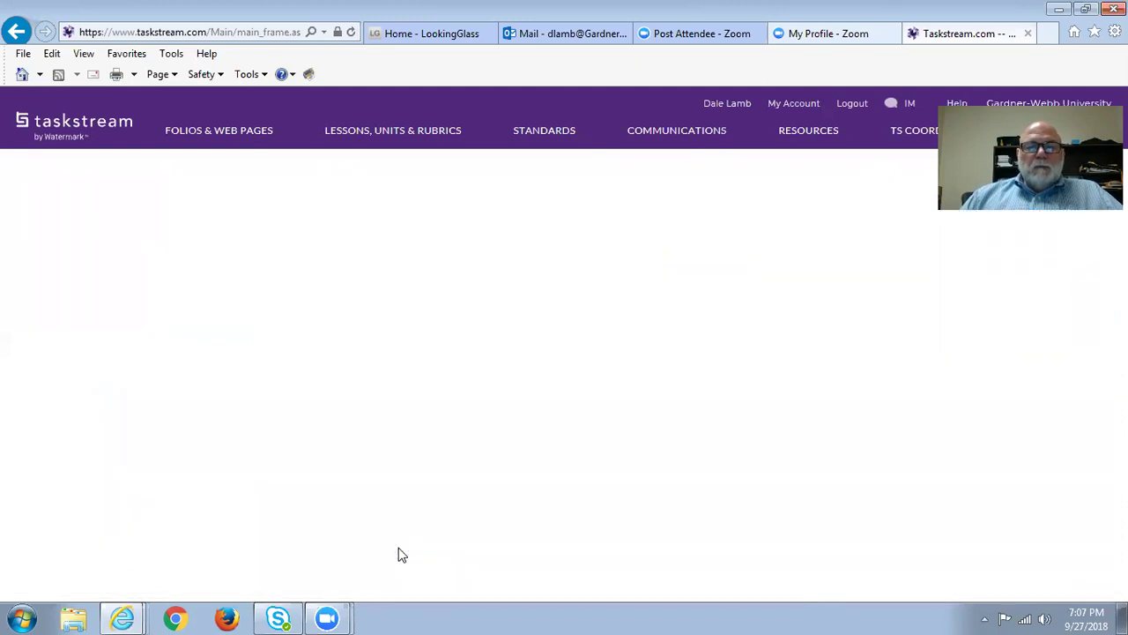
Step: Mark Change Management and Creative Thinking as Met in the Competency Analysis form, then save and return
scroll(537, 425, "down", 3)
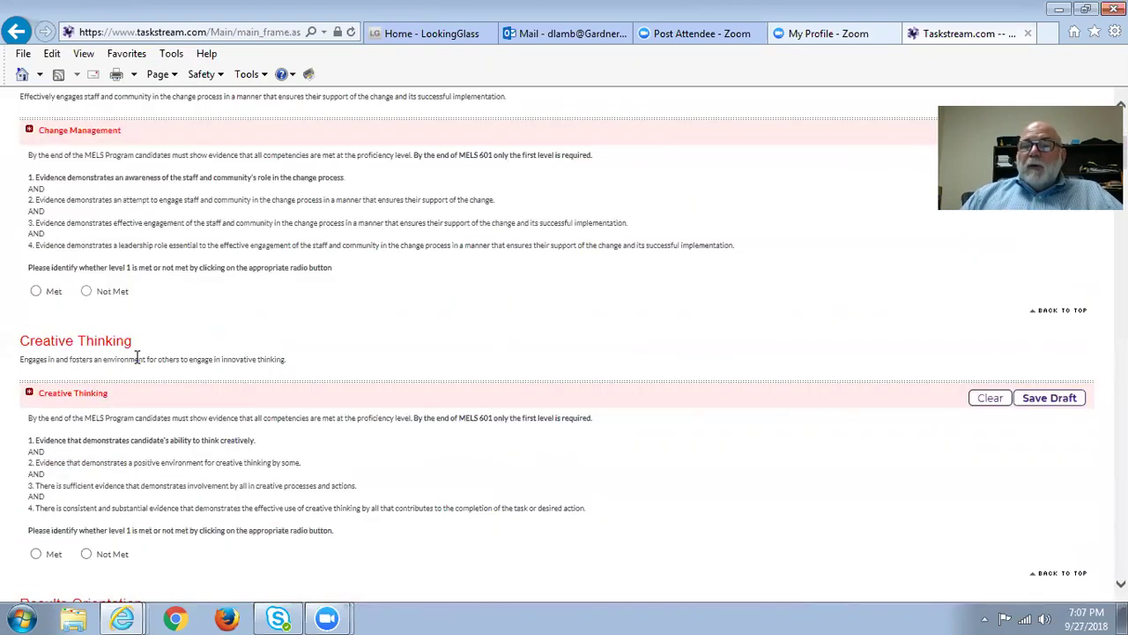
scroll(128, 366, "up", 3)
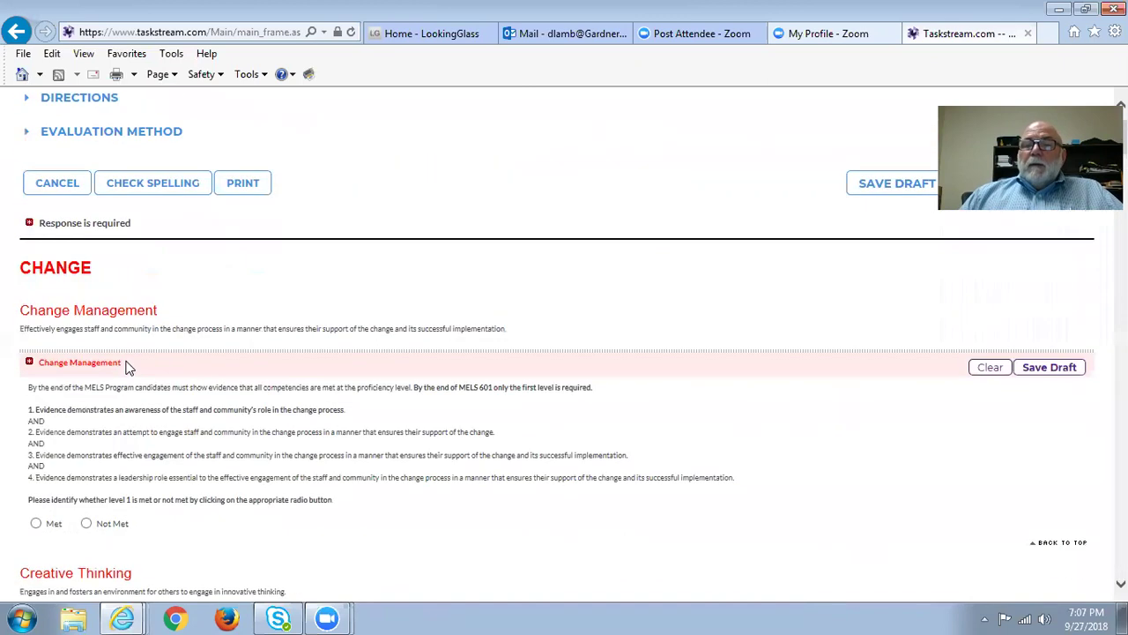
scroll(128, 366, "up", 1)
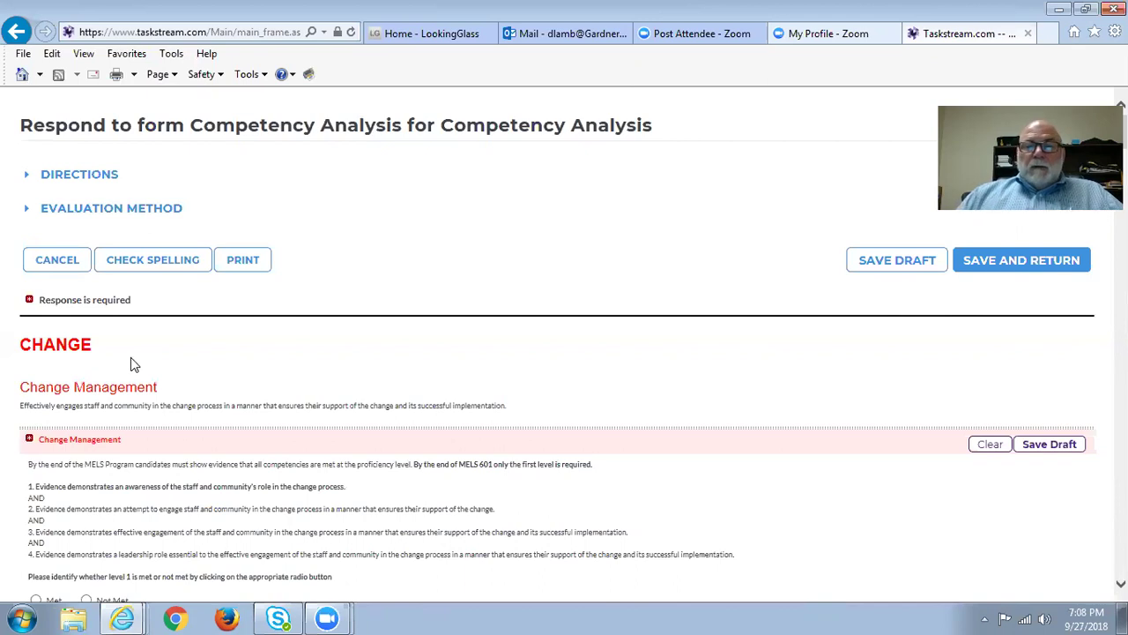
scroll(342, 441, "down", 5)
left_click(36, 369)
scroll(39, 379, "down", 3)
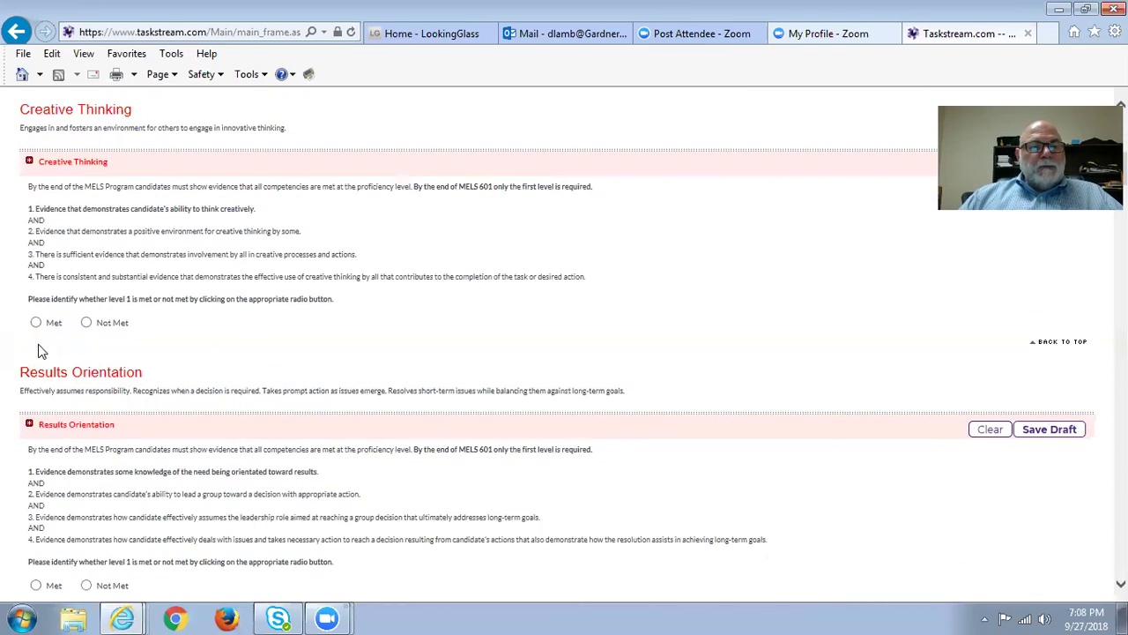
left_click(36, 323)
scroll(1022, 413, "up", 10)
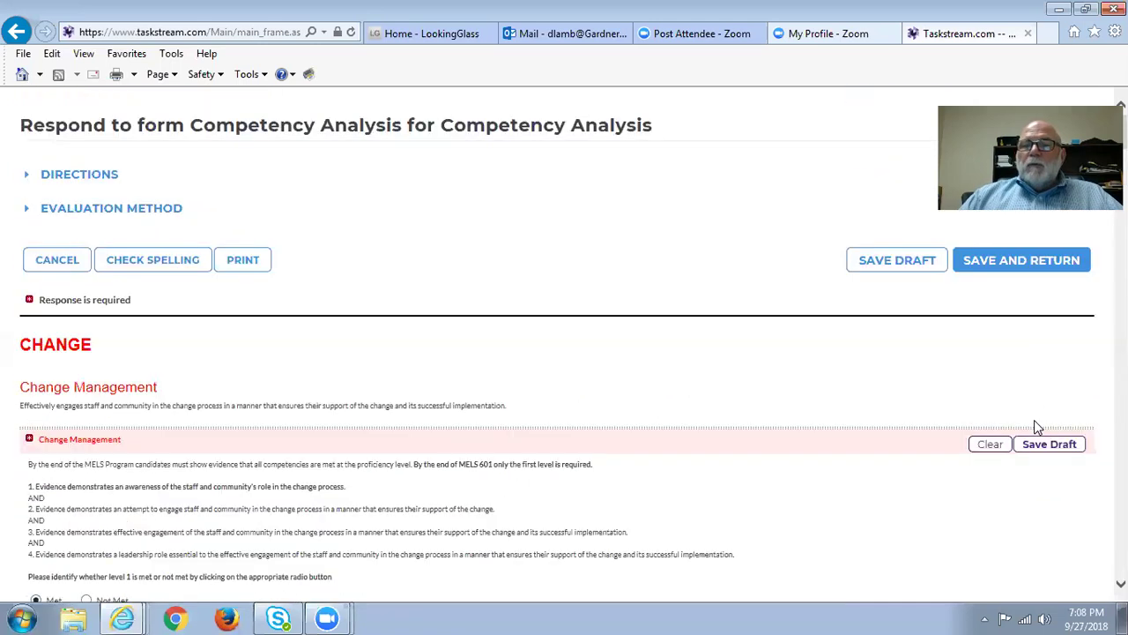
left_click(1007, 259)
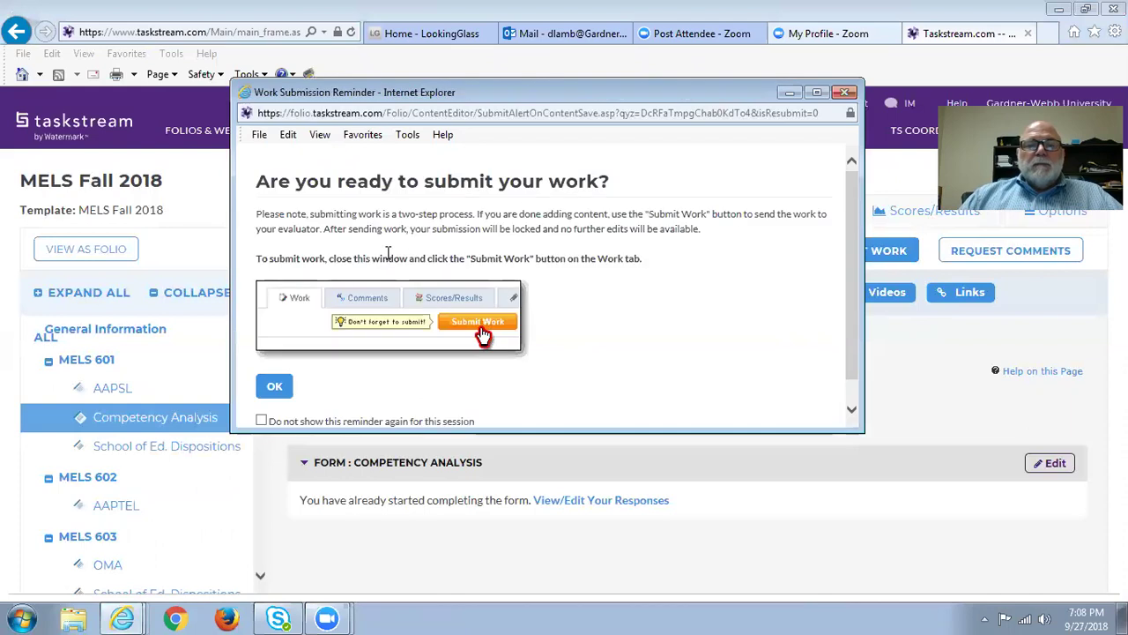
Step: Dismiss the submission reminder and try to submit the Competency Analysis work for evaluation
left_click(280, 386)
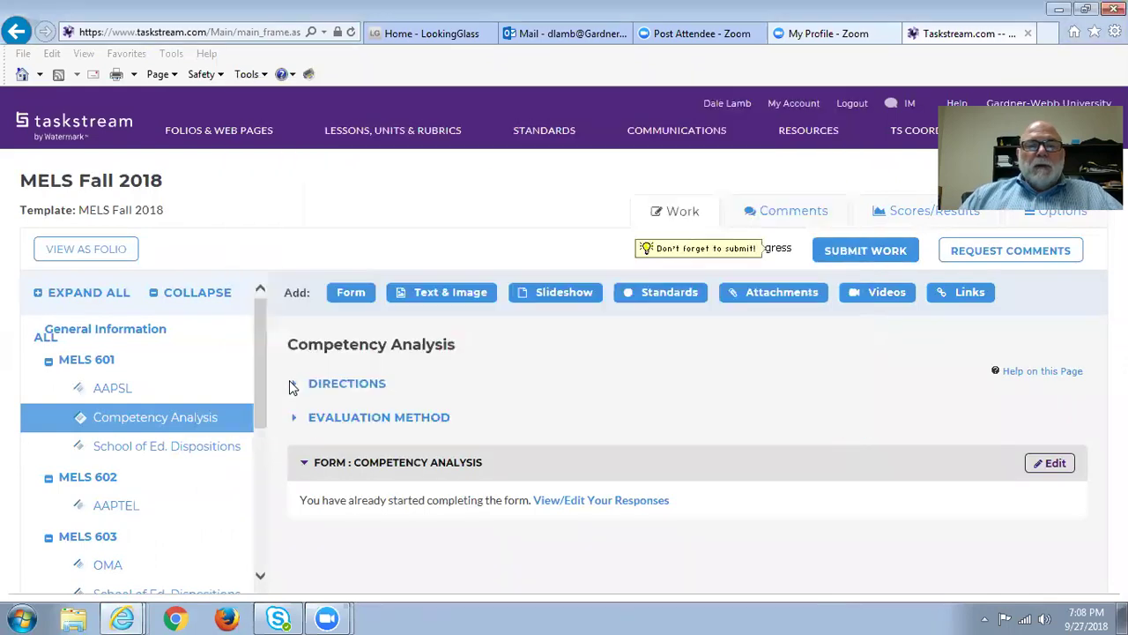
left_click(857, 255)
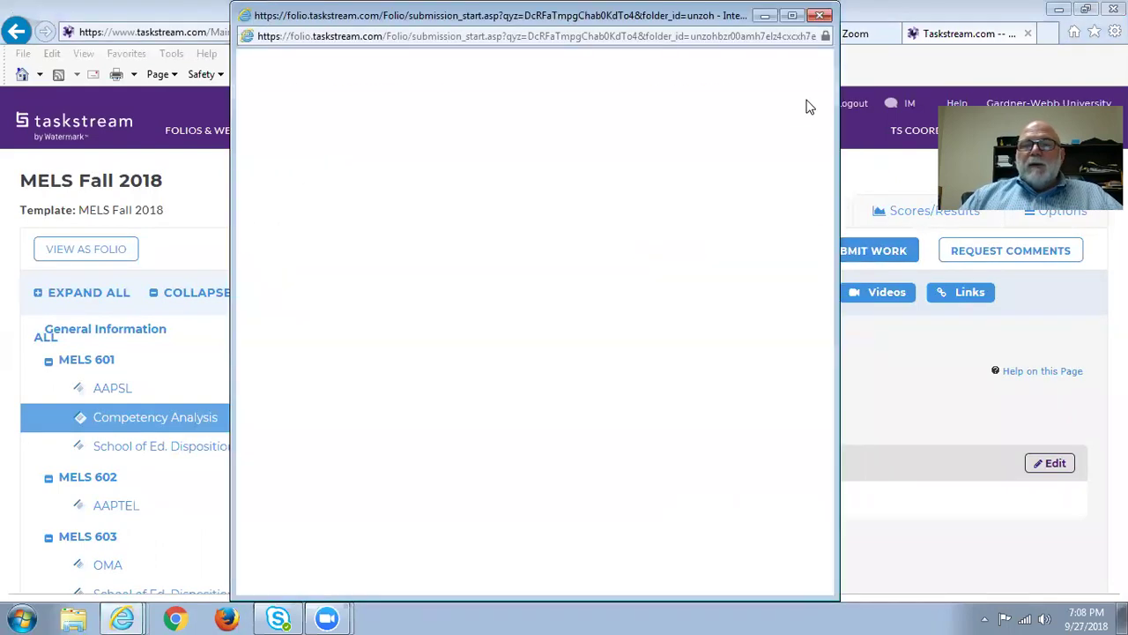
left_click(820, 15)
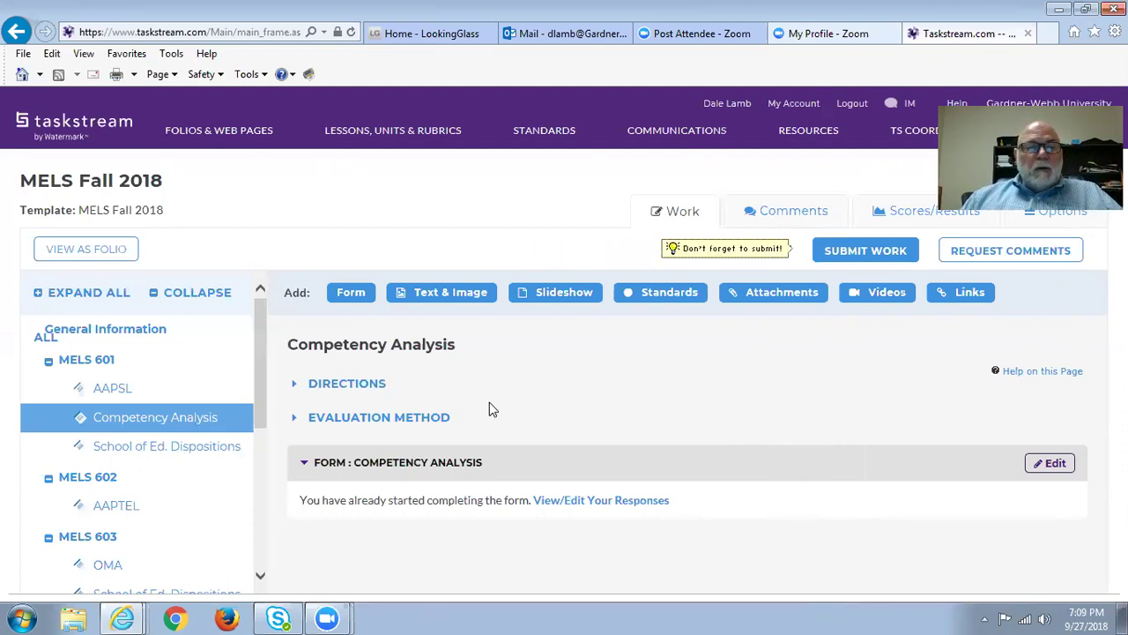
Step: Open the GWU Dispositions Updated Summer 2018 form for the MELS 601 School of Ed. Dispositions and review its rating and comment fields
left_click(144, 455)
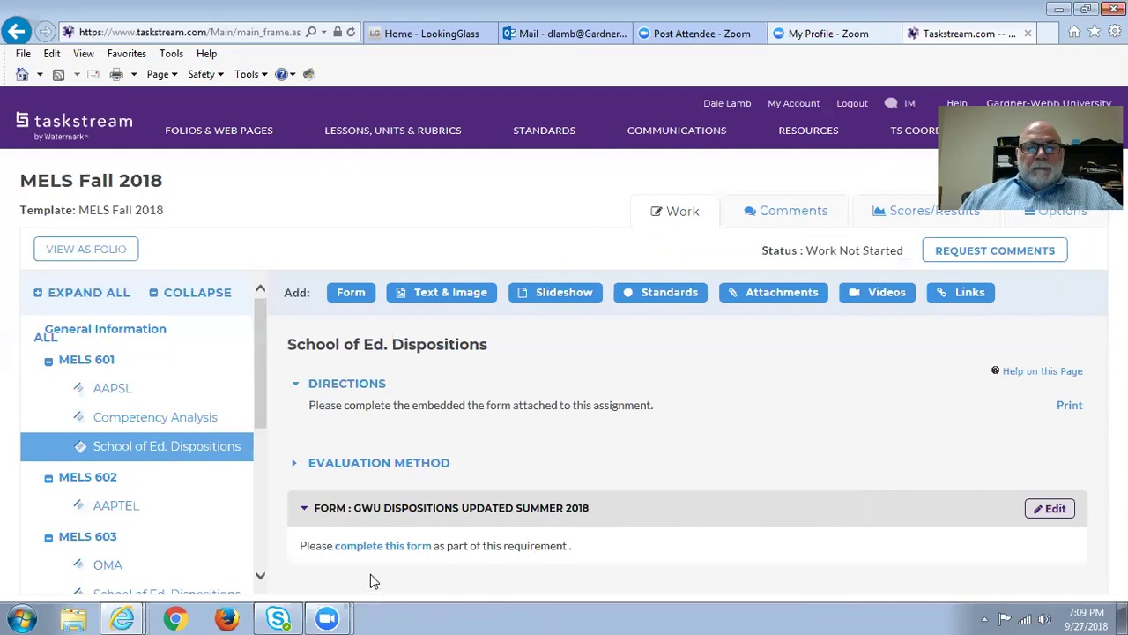
left_click(397, 545)
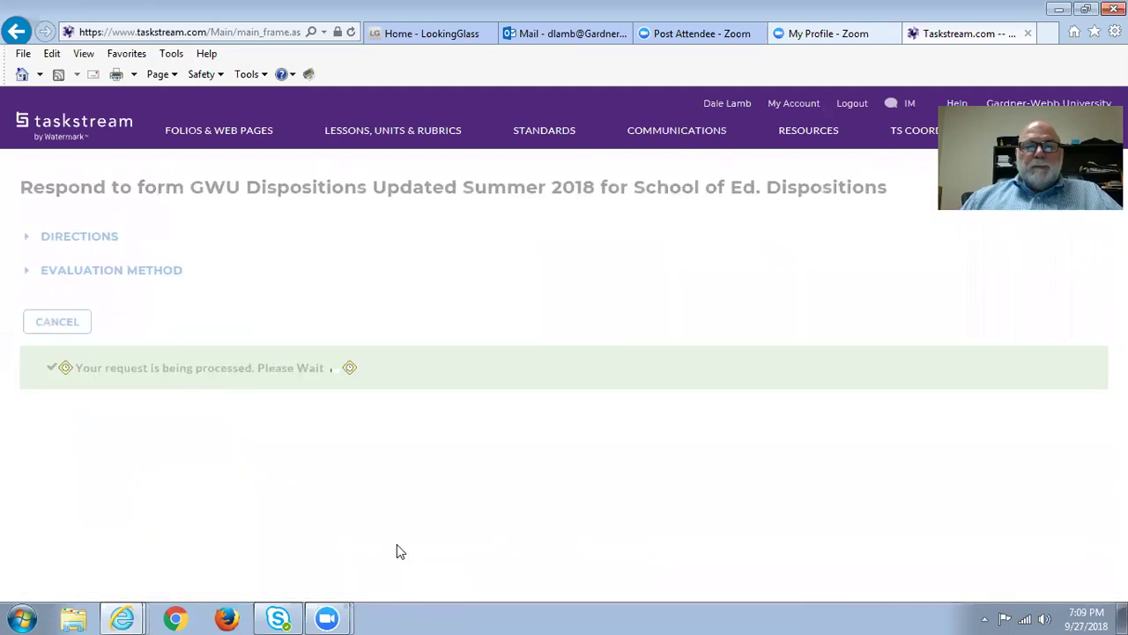
scroll(484, 463, "down", 2)
scroll(484, 463, "up", 2)
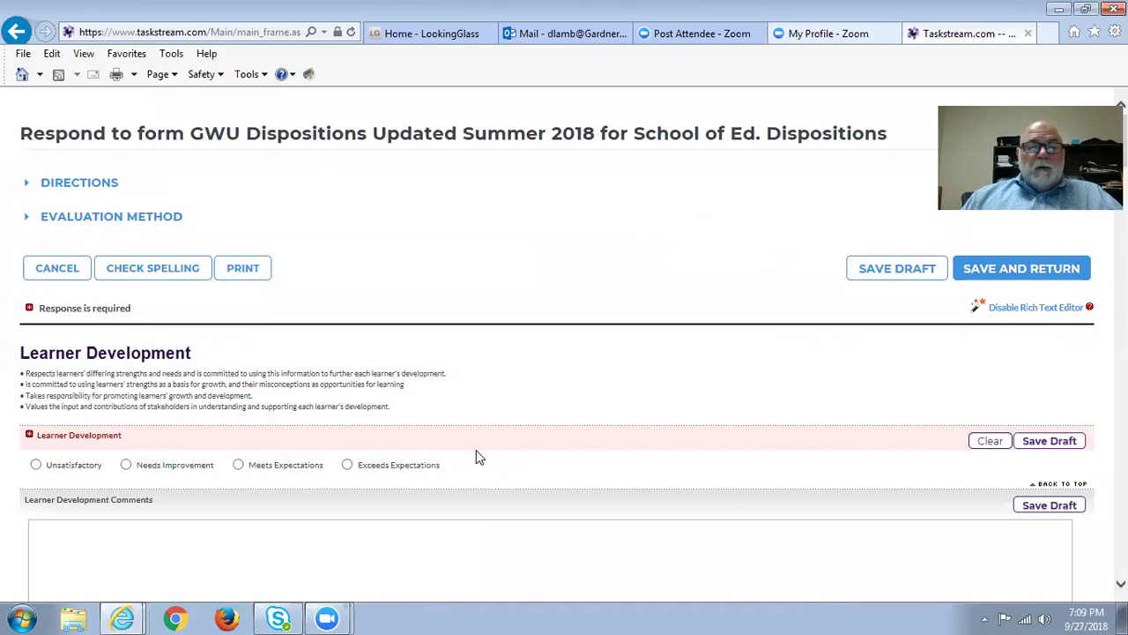
scroll(476, 456, "down", 3)
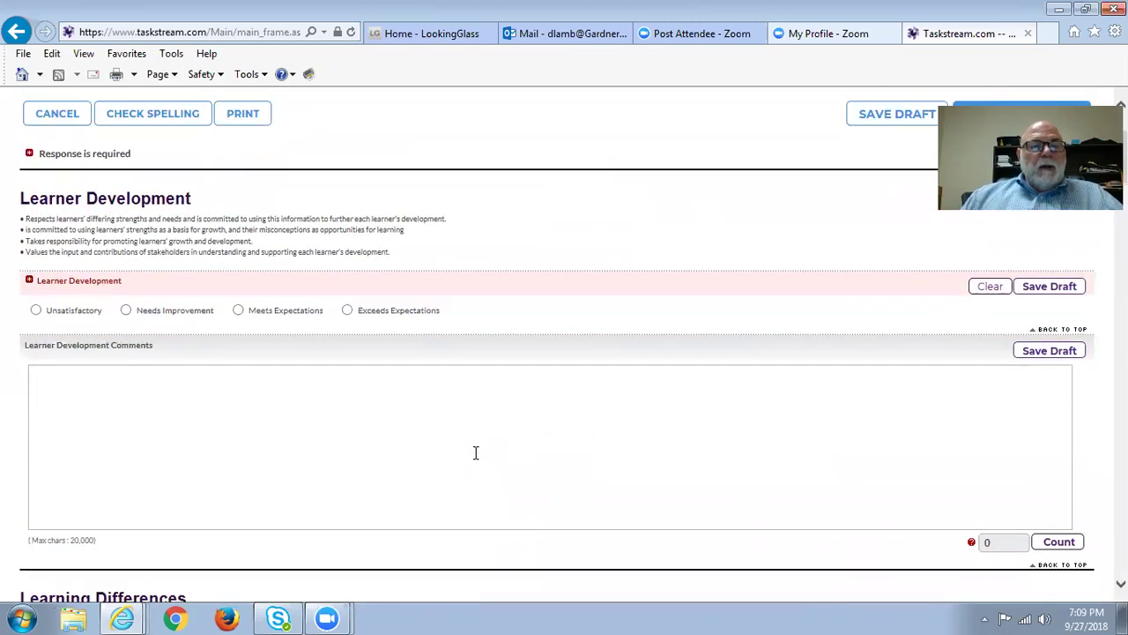
scroll(476, 452, "down", 5)
scroll(468, 453, "up", 5)
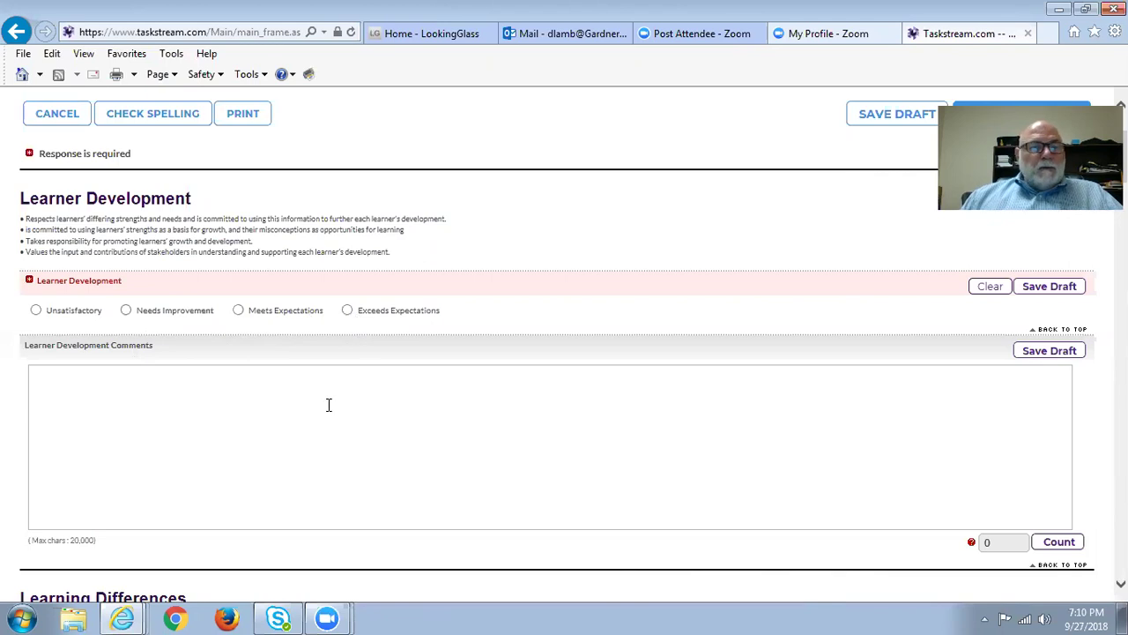
Step: Review the dispositions form's sections from Learner Development through Leadership and Collaboration, including their rating scales and comment fields
scroll(136, 337, "down", 1)
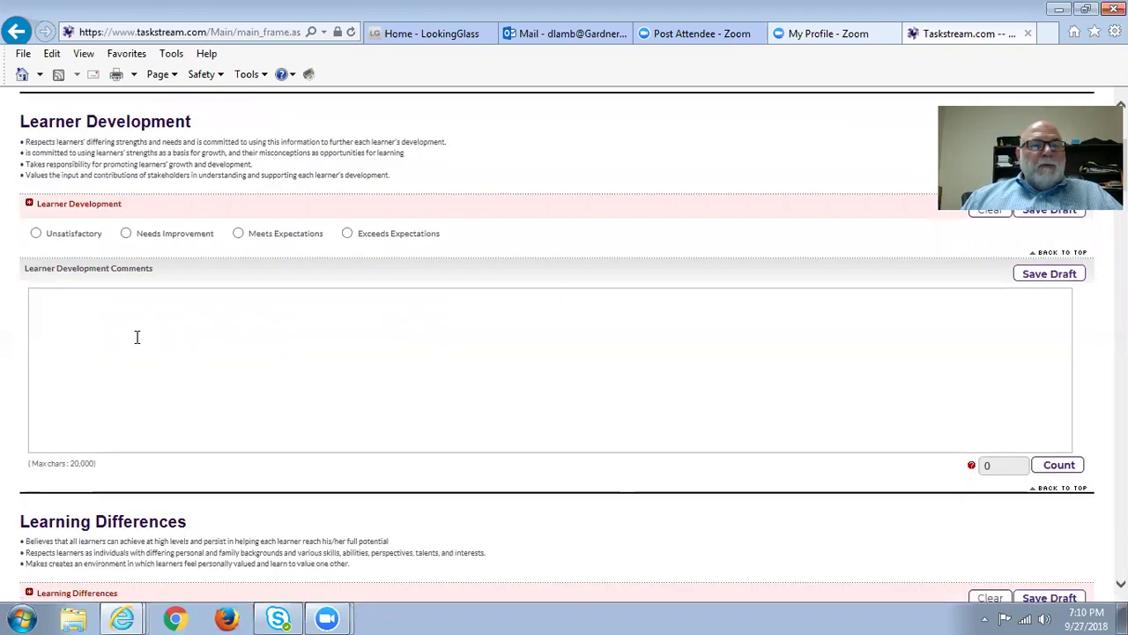
scroll(137, 339, "down", 6)
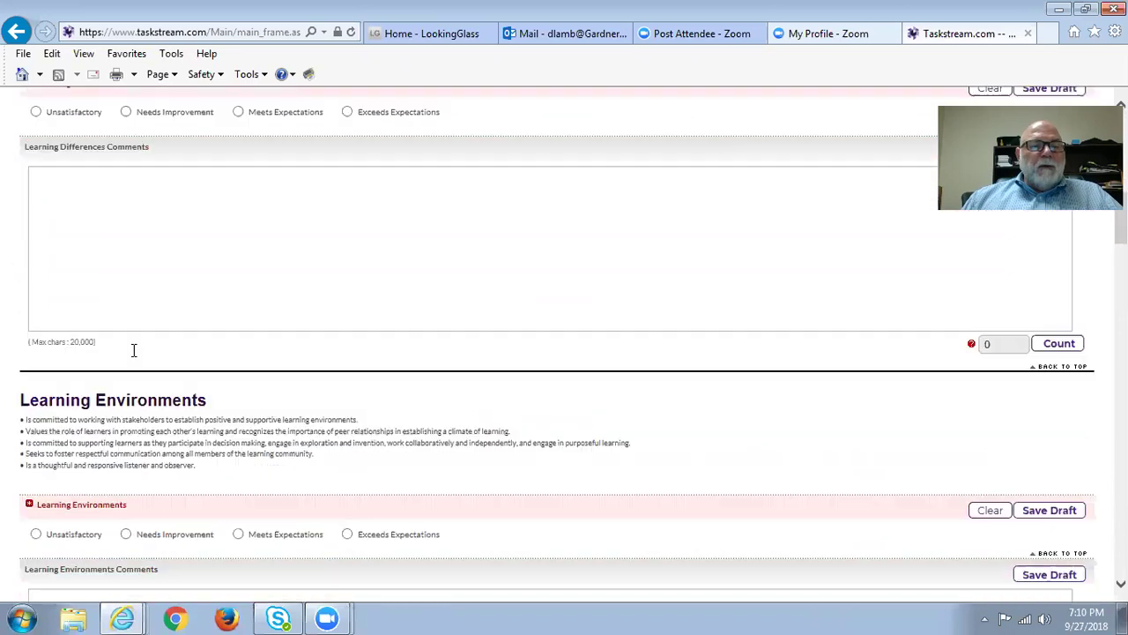
scroll(134, 350, "down", 1)
scroll(134, 355, "down", 8)
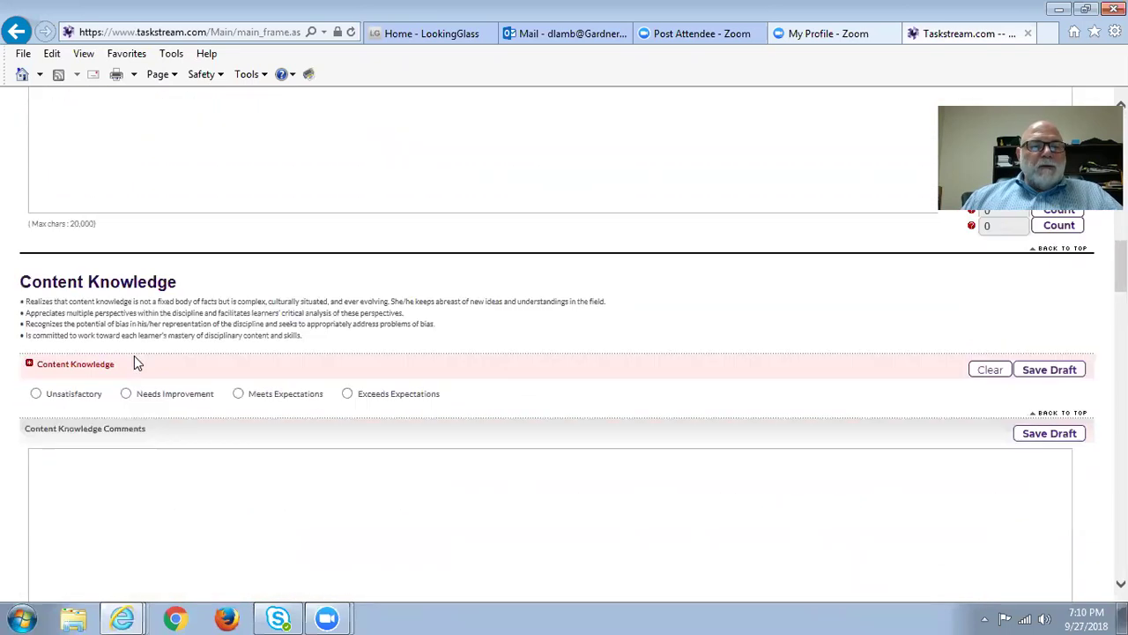
scroll(141, 377, "down", 10)
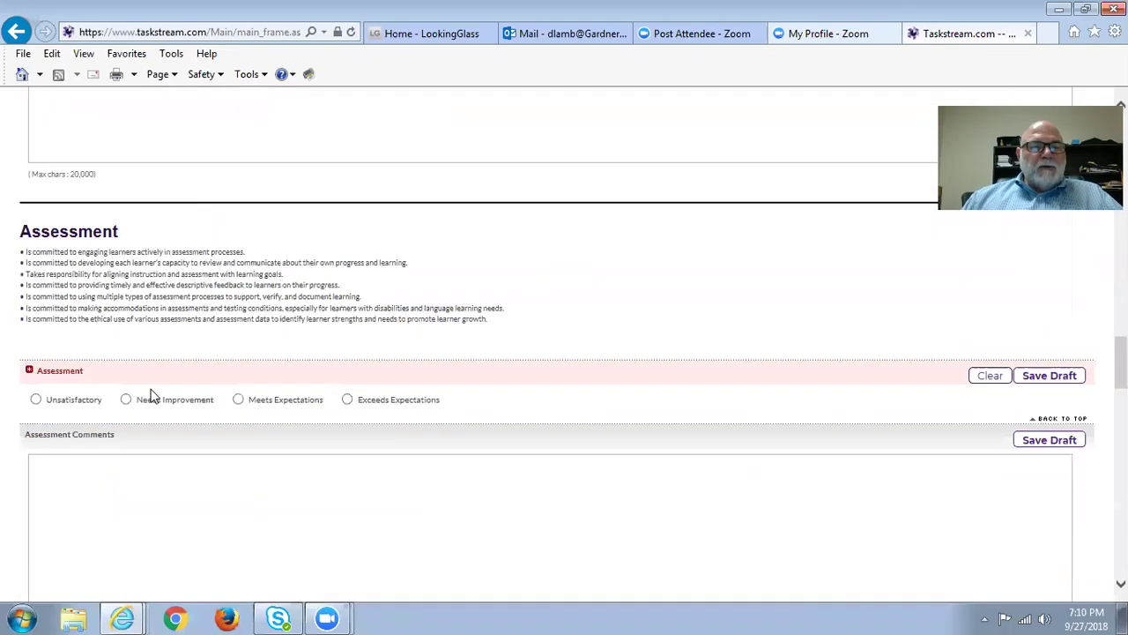
scroll(152, 391, "down", 2)
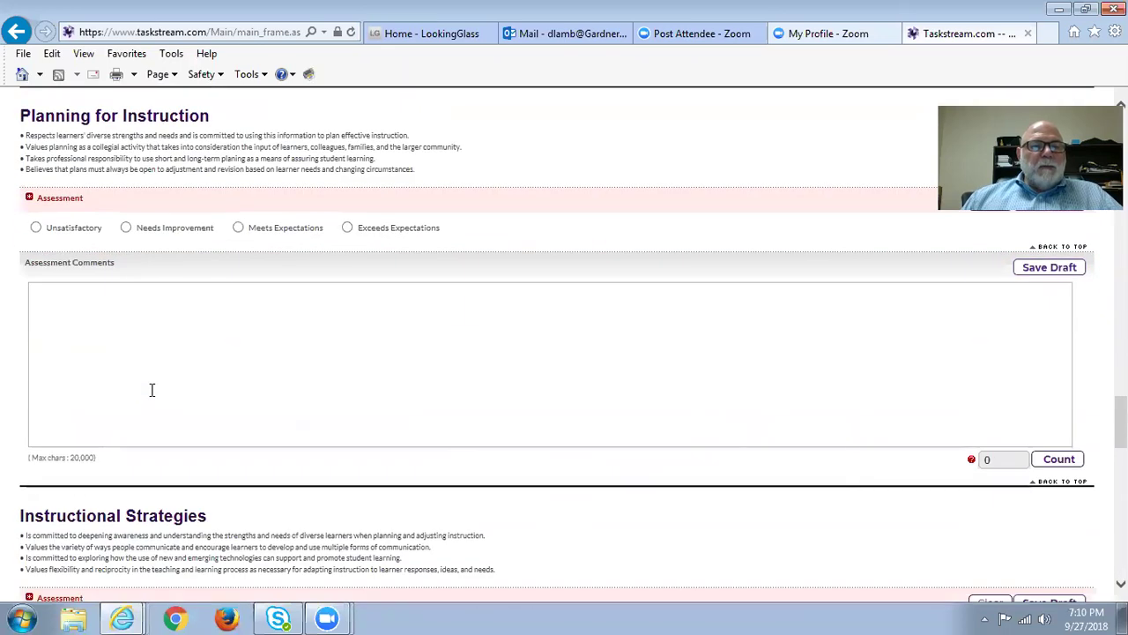
scroll(152, 390, "down", 4)
scroll(152, 394, "down", 2)
scroll(151, 391, "up", 2)
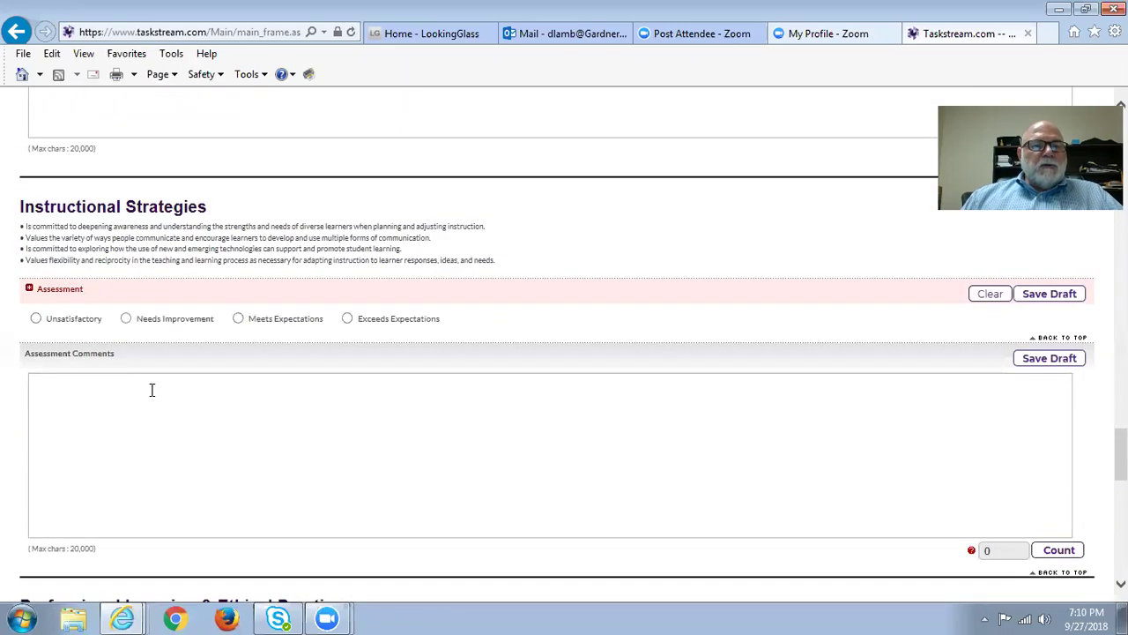
scroll(151, 392, "down", 4)
scroll(152, 394, "down", 2)
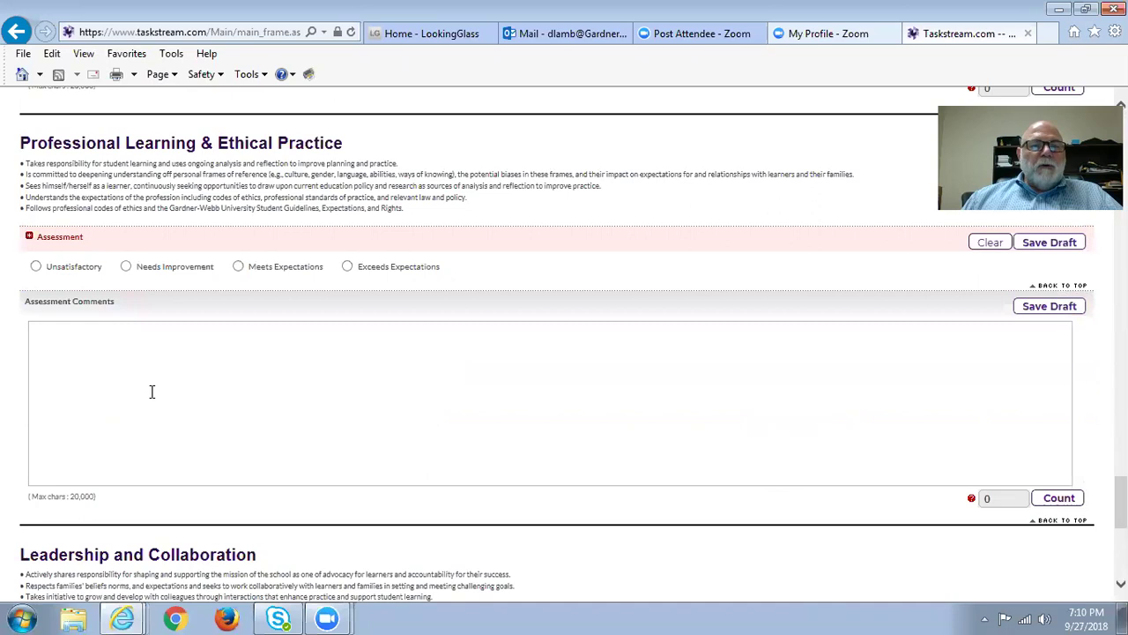
scroll(151, 390, "down", 5)
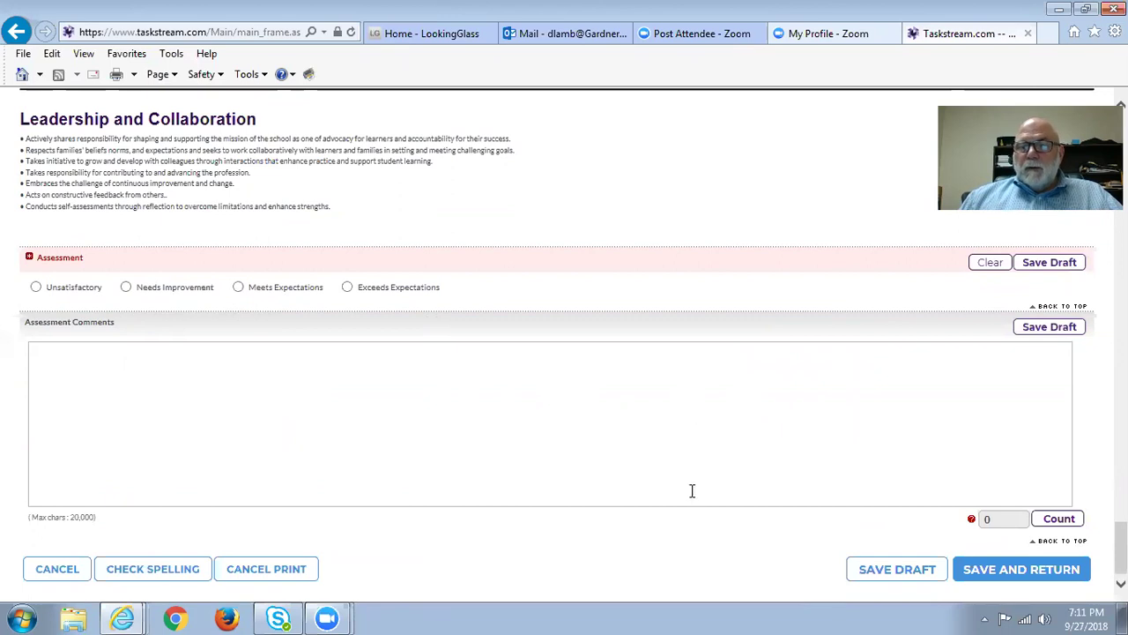
Step: Save the dispositions form and return, then try to submit the MELS 601 School of Ed. Dispositions work for evaluation
left_click(1025, 575)
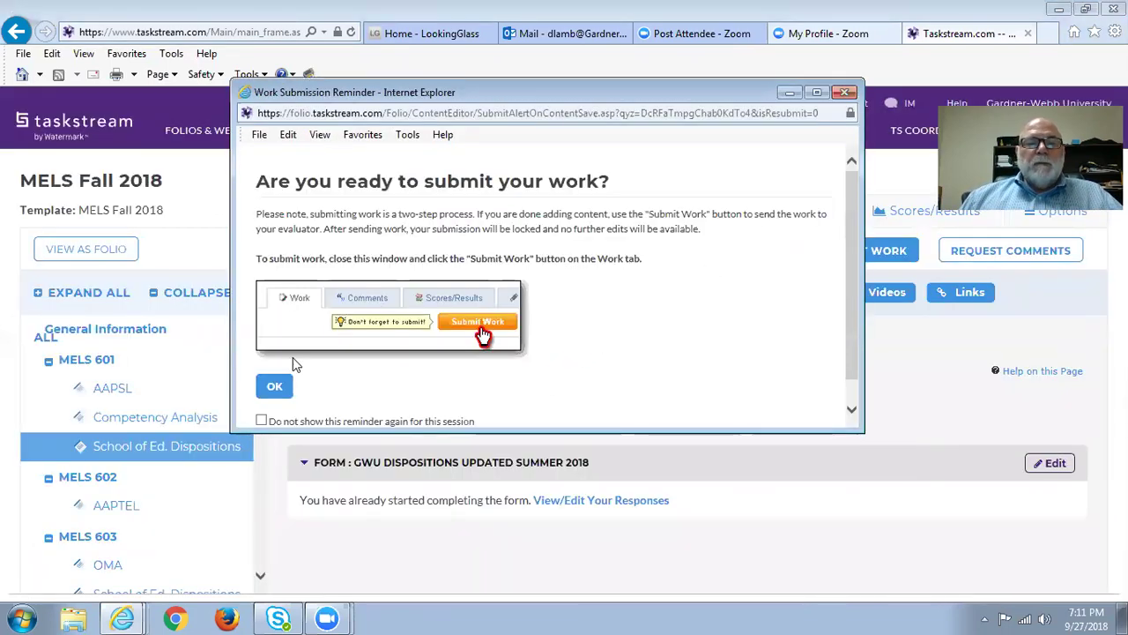
left_click(267, 388)
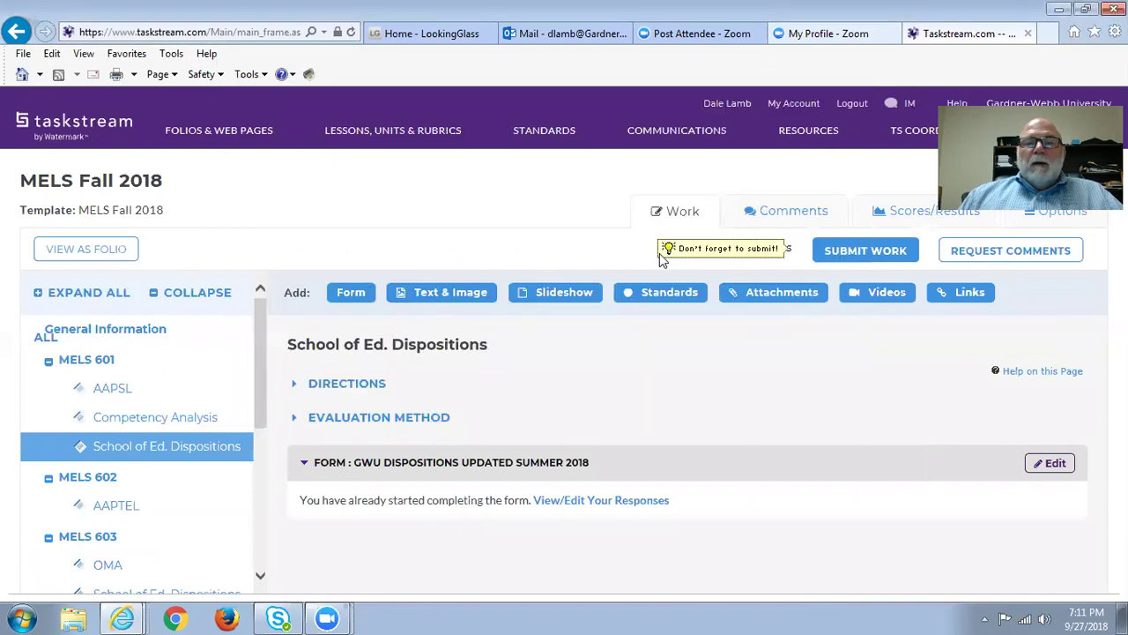
left_click(834, 257)
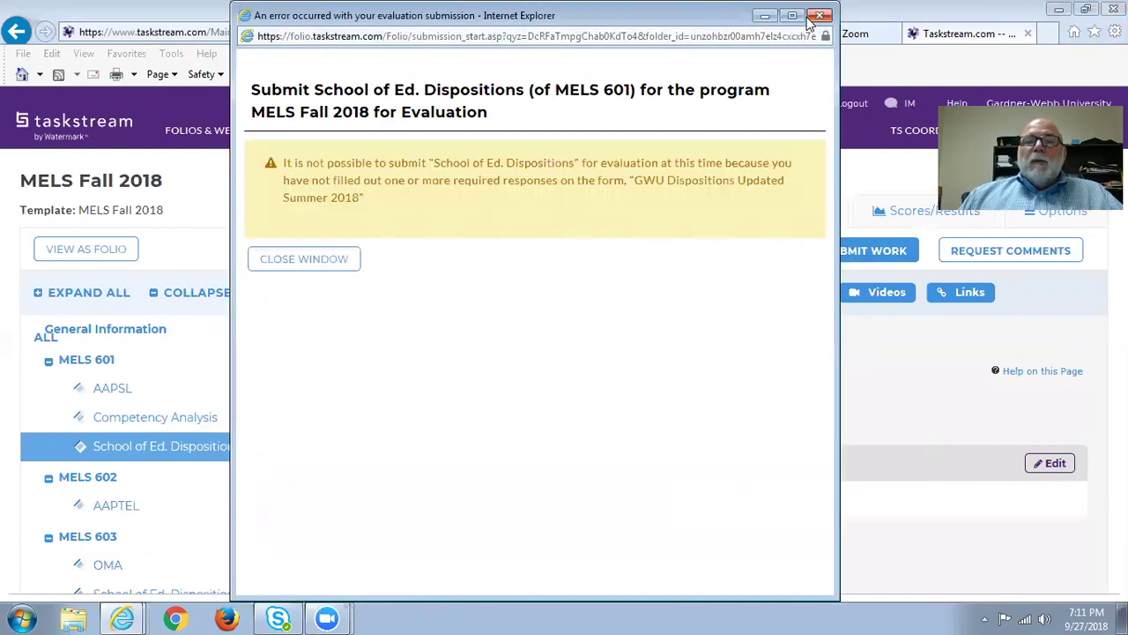
left_click(819, 15)
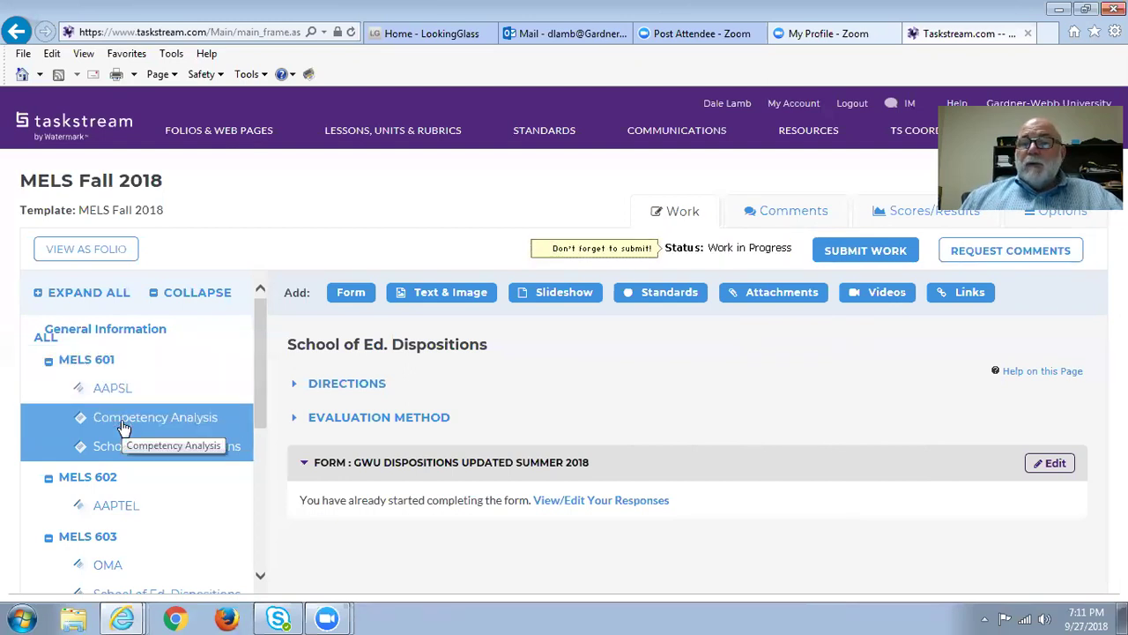
Step: Examine the MELS Fall 2018 requirements listed for MELS 602 through MELS 605, the Final Competency Folio and the Internship Log
scroll(128, 458, "down", 1)
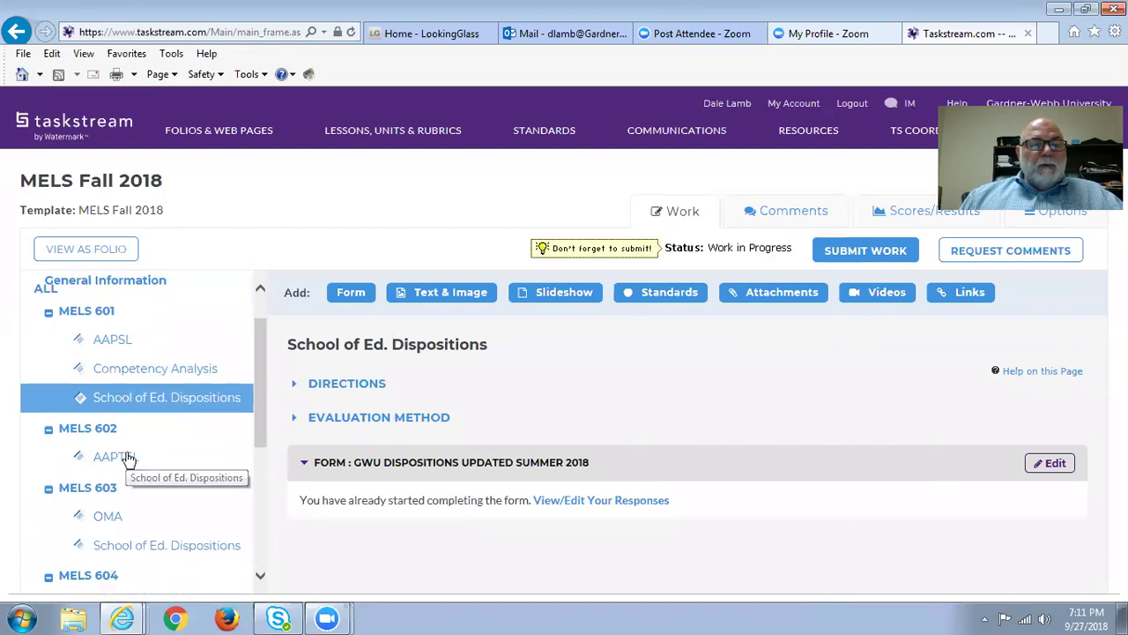
left_click(126, 458)
scroll(186, 474, "down", 1)
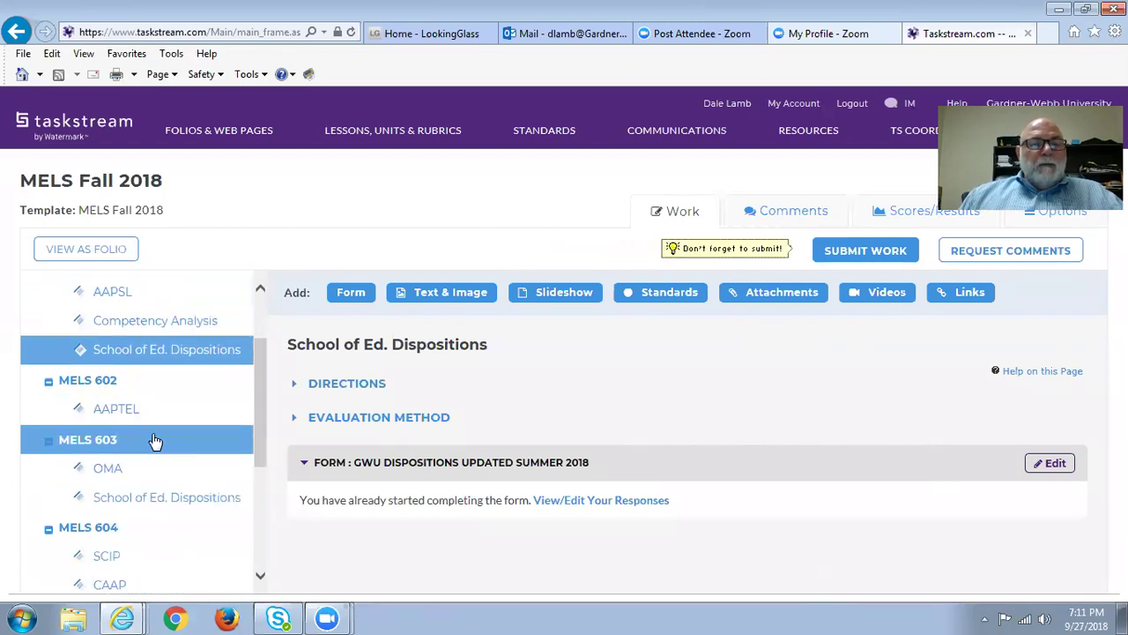
scroll(151, 410, "down", 1)
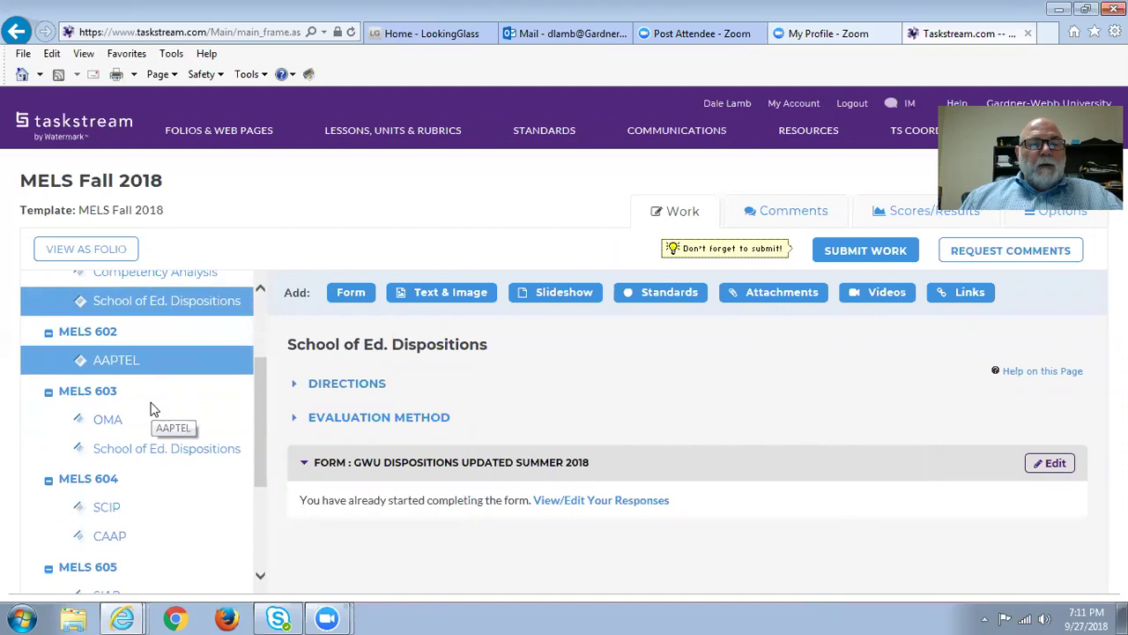
scroll(141, 434, "down", 2)
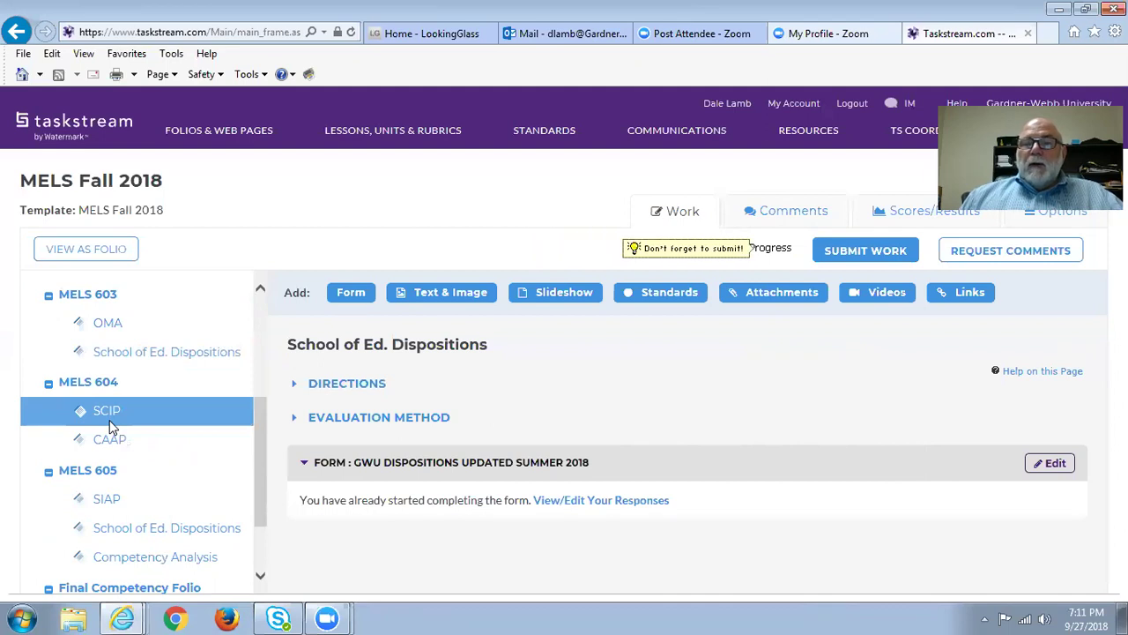
scroll(110, 447, "down", 1)
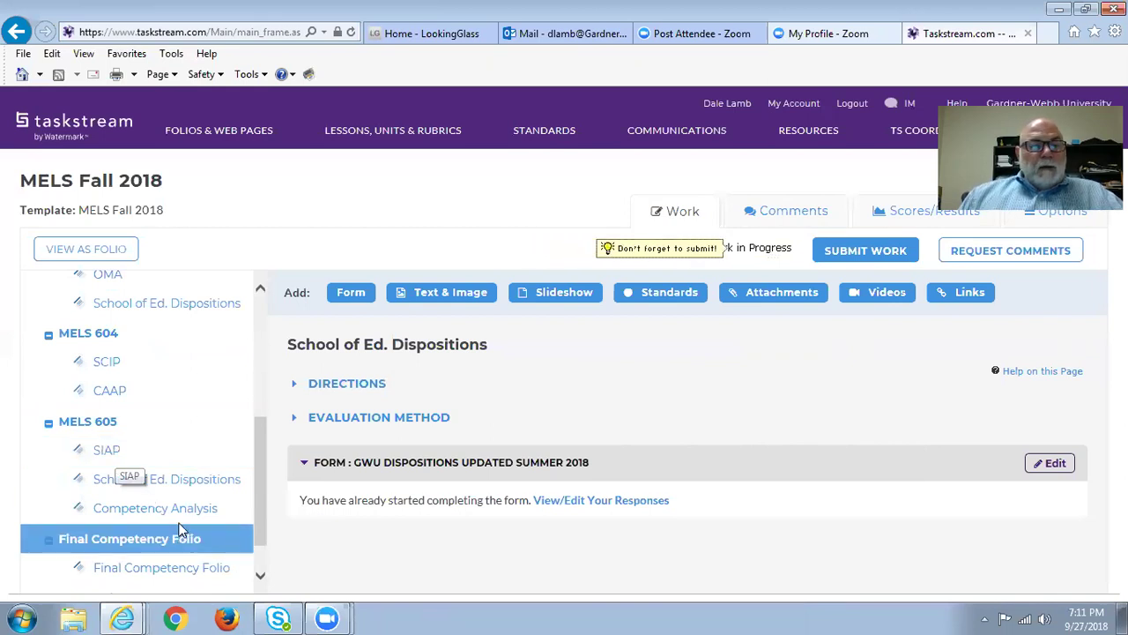
scroll(164, 393, "up", 3)
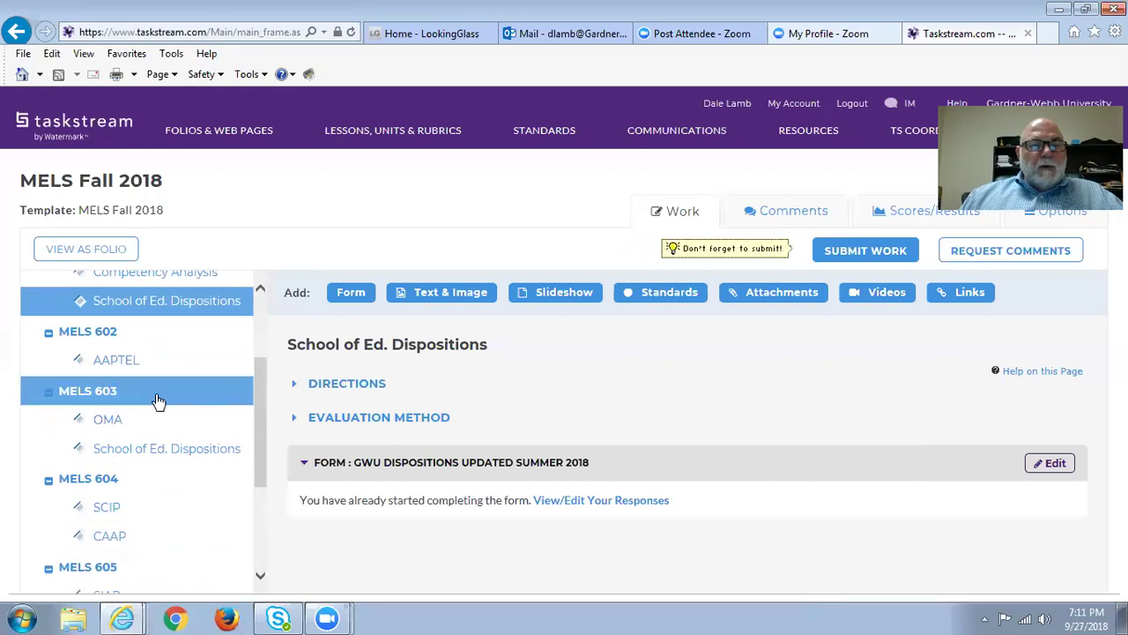
scroll(148, 463, "down", 3)
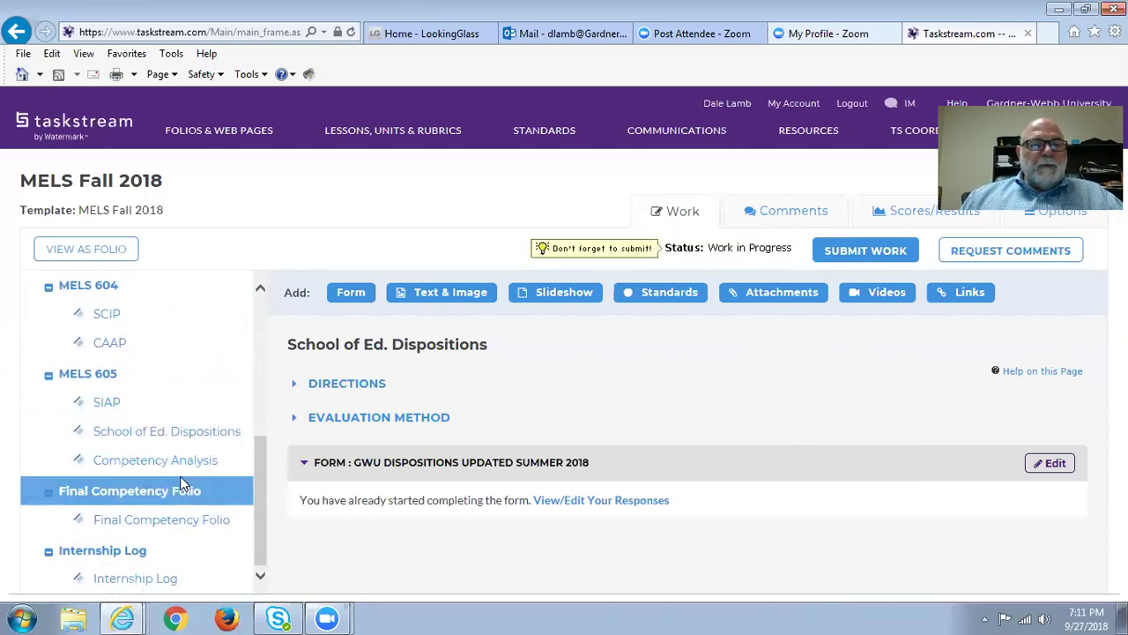
scroll(180, 476, "up", 1)
scroll(174, 435, "down", 1)
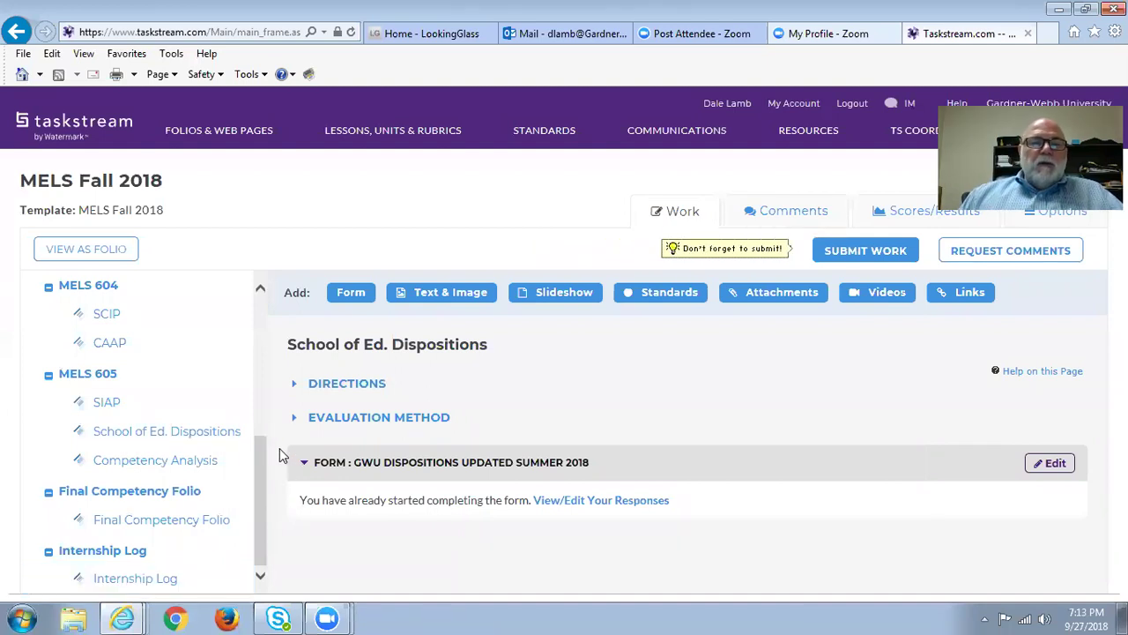
Step: Return to the program overview, choosing to submit the work later, and open the MELS Fall 2018 Add-On program
left_click(100, 127)
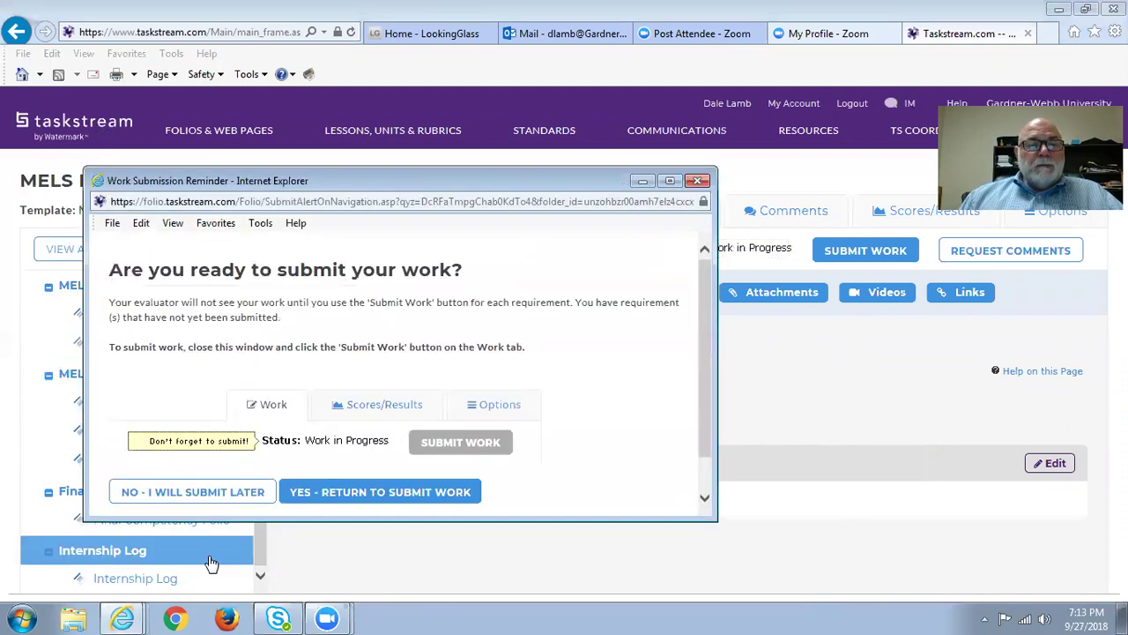
left_click(188, 493)
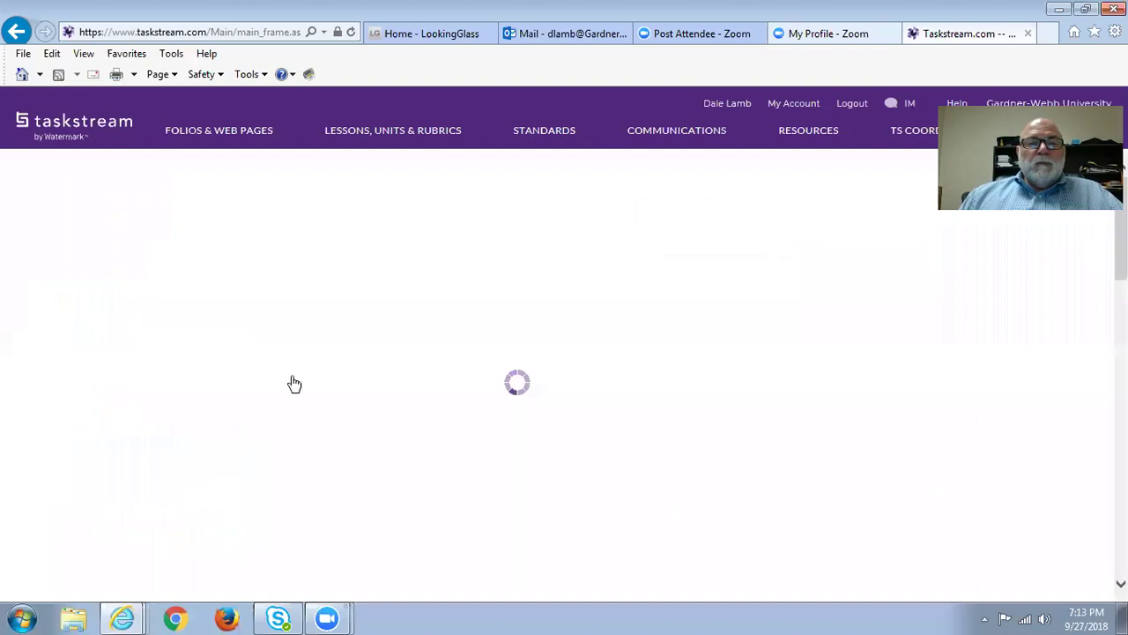
scroll(444, 335, "down", 1)
scroll(446, 334, "up", 1)
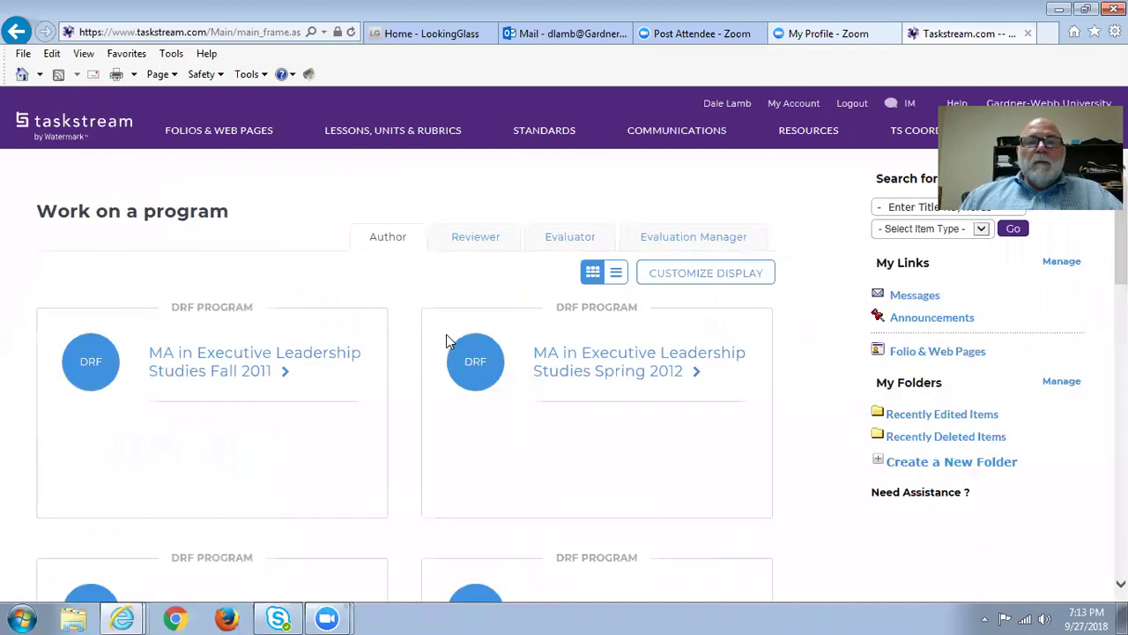
scroll(446, 339, "down", 7)
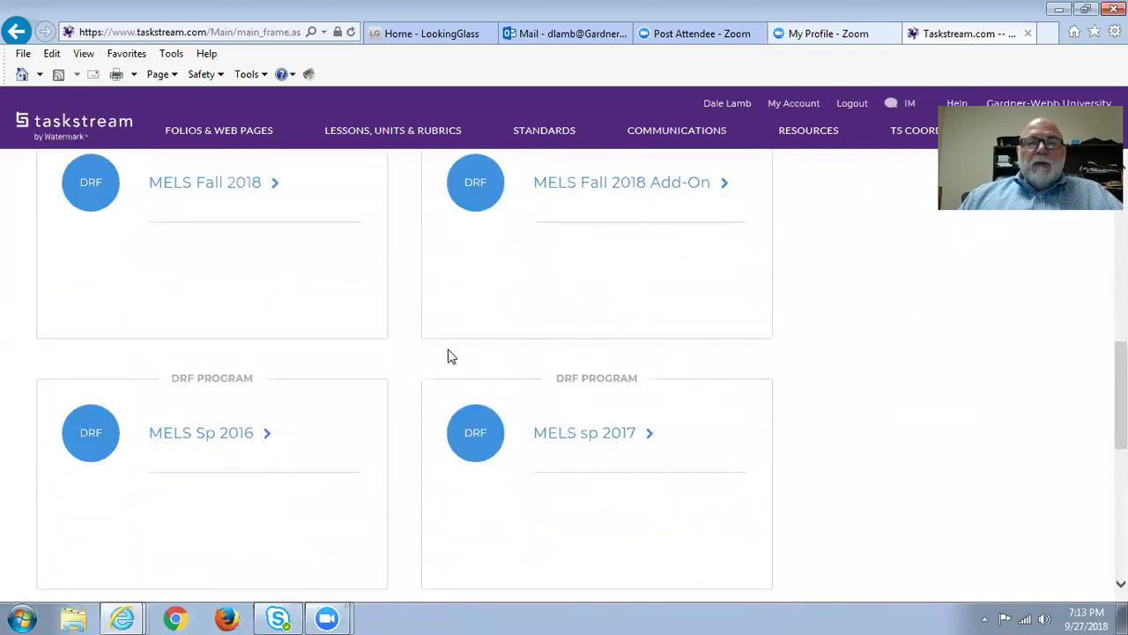
left_click(679, 196)
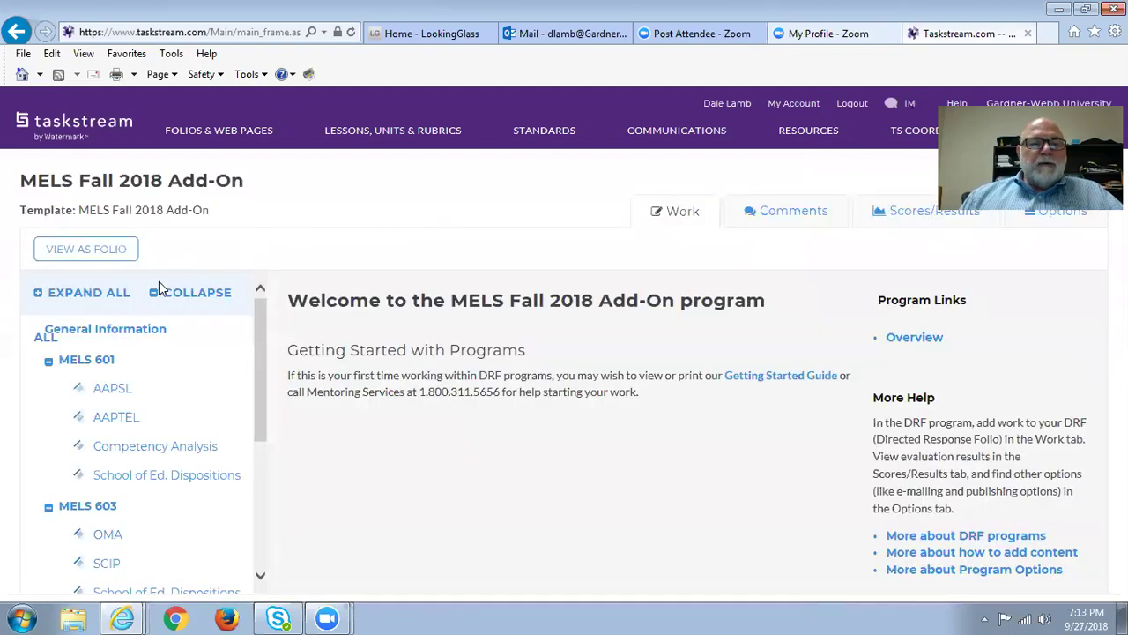
Step: Examine the Add-On program's requirements under MELS 601, 603 and 605, the Final Competency Folio and the Internship Log
scroll(160, 291, "down", 1)
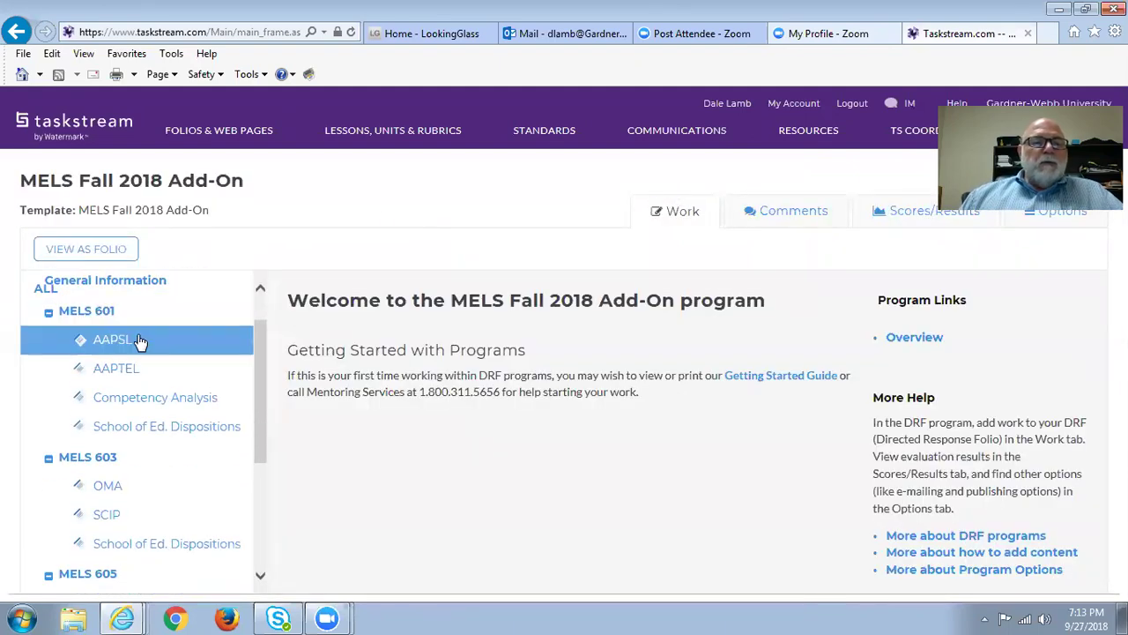
scroll(143, 369, "down", 1)
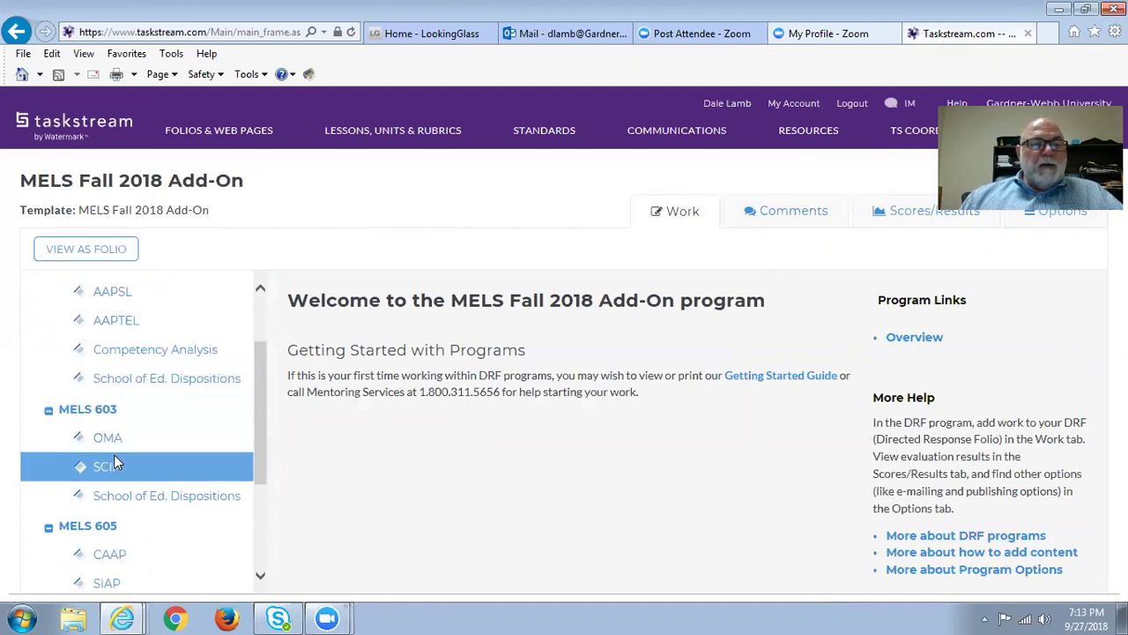
scroll(114, 459, "down", 2)
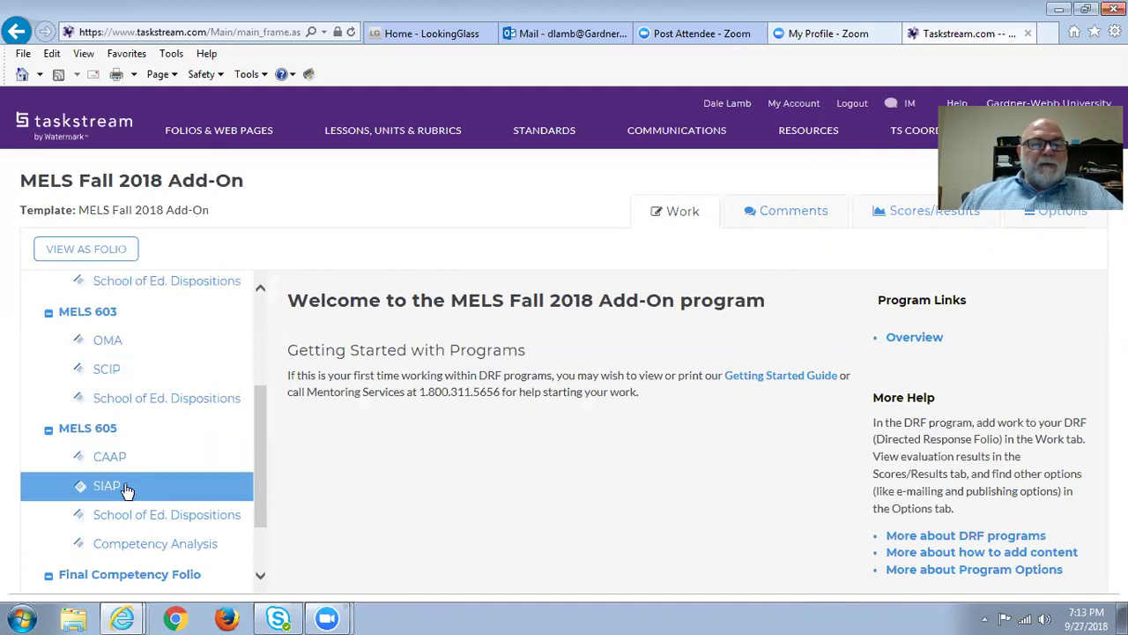
scroll(126, 487, "down", 2)
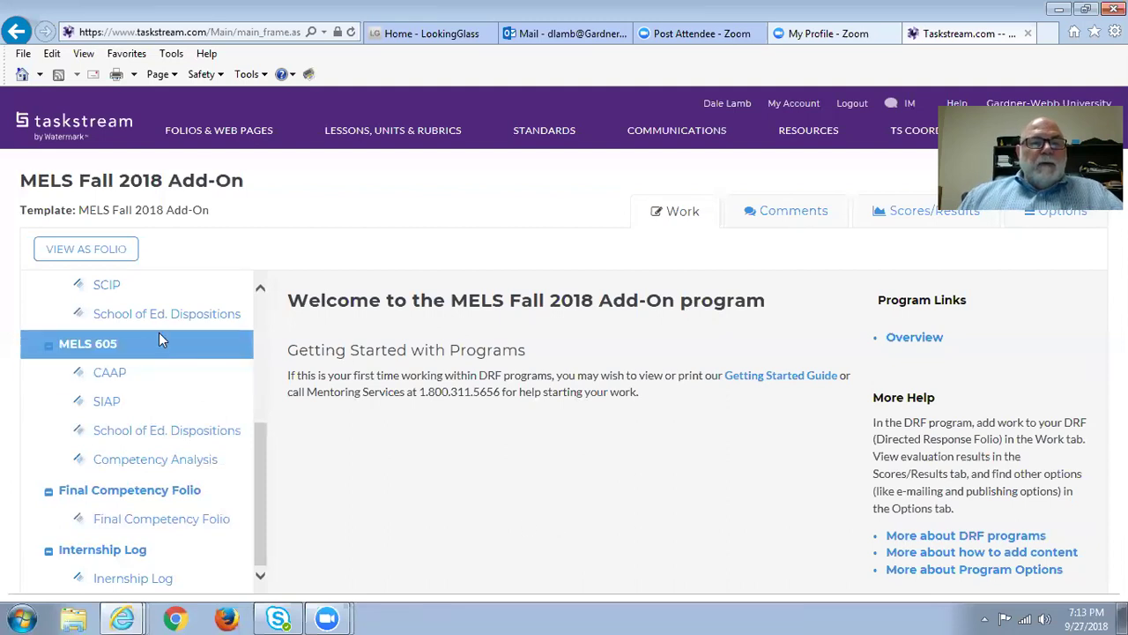
scroll(159, 335, "up", 2)
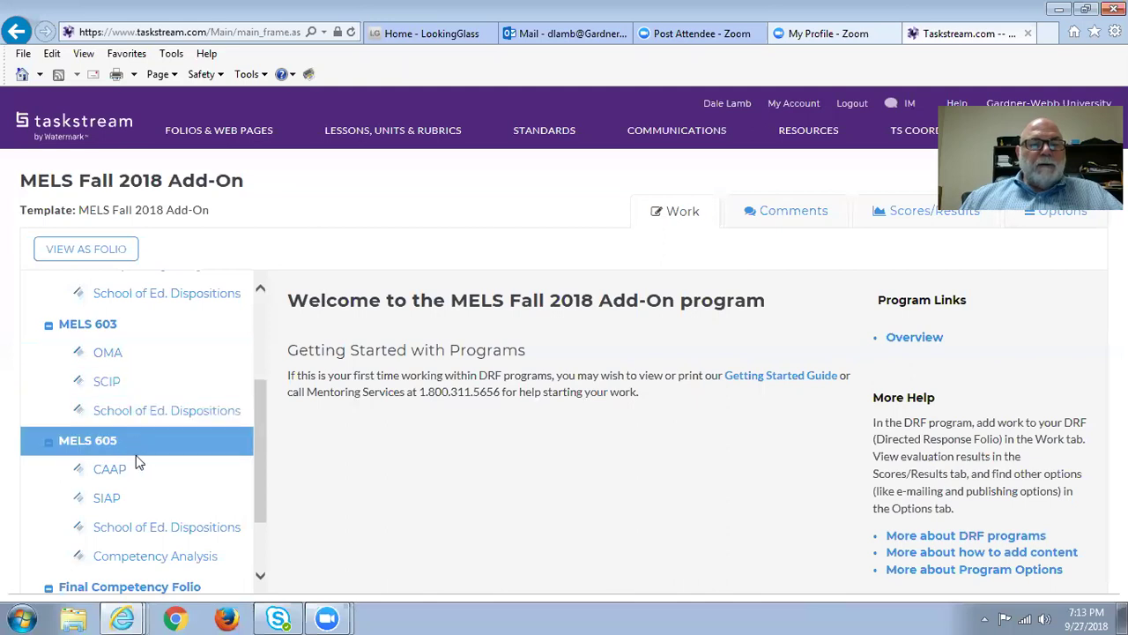
scroll(133, 492, "down", 1)
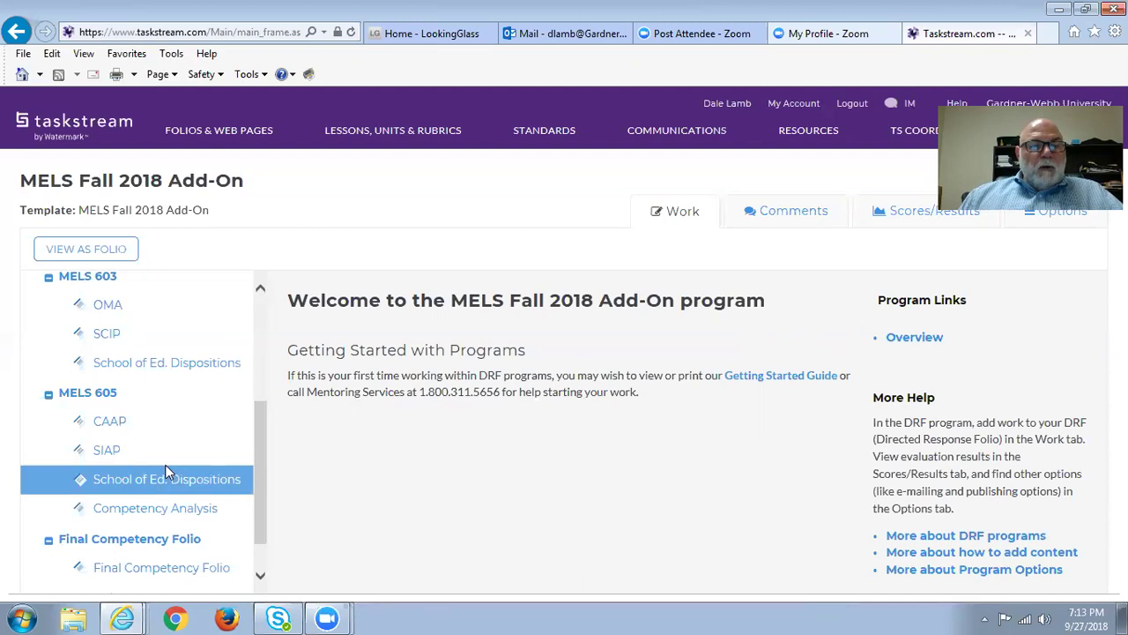
scroll(221, 470, "down", 1)
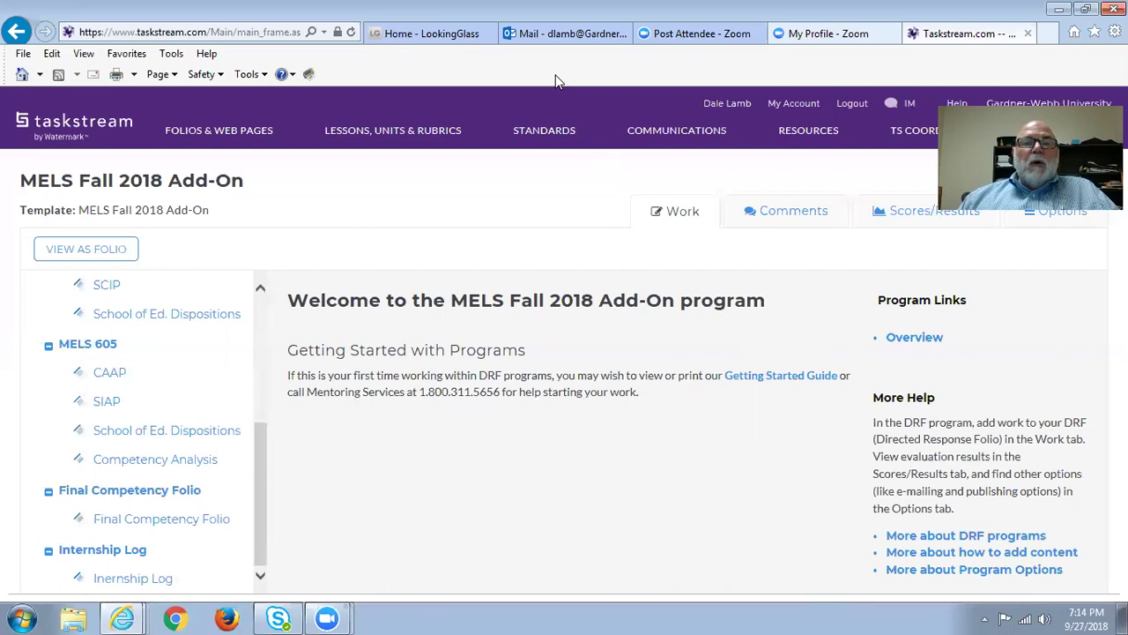
Step: Switch to the LookingGlass home page and open New Blackboard from the favorites
left_click(431, 33)
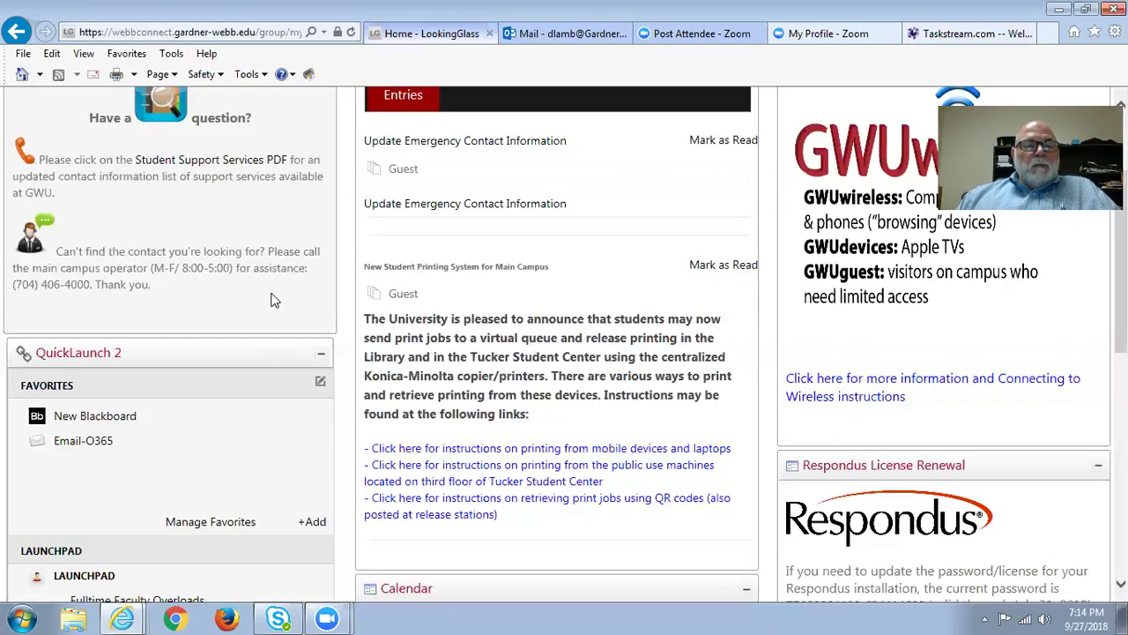
scroll(212, 320, "down", 2)
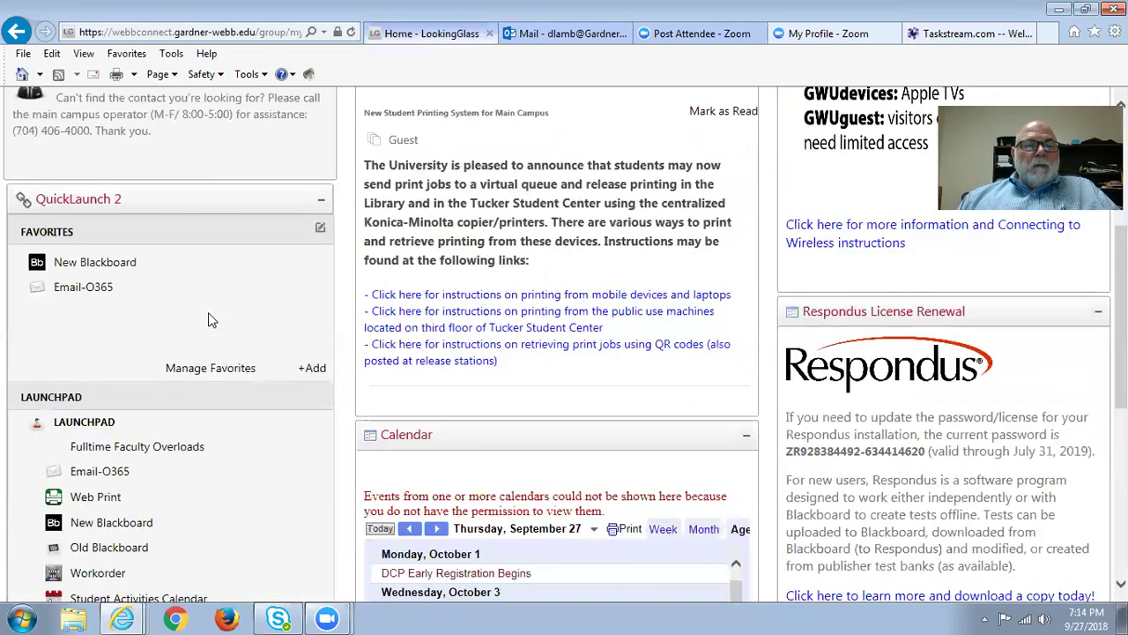
left_click(115, 264)
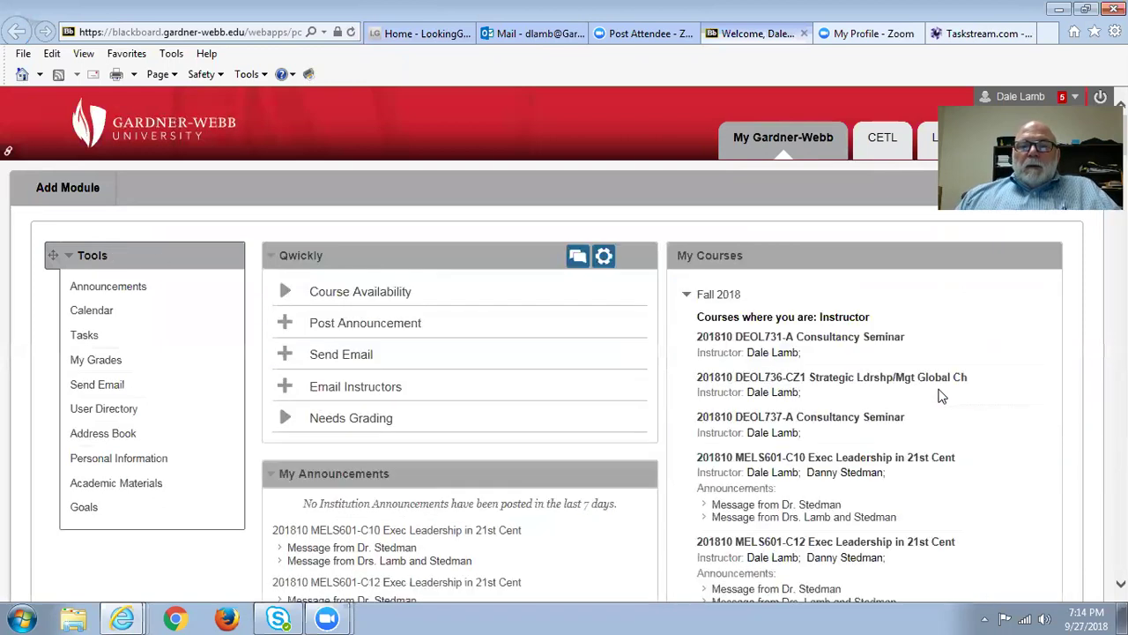
Step: Open the MELS601-C10 course in Blackboard and look through its Video Library for the Taskstream competency folio tutorial
scroll(854, 384, "down", 1)
left_click(833, 384)
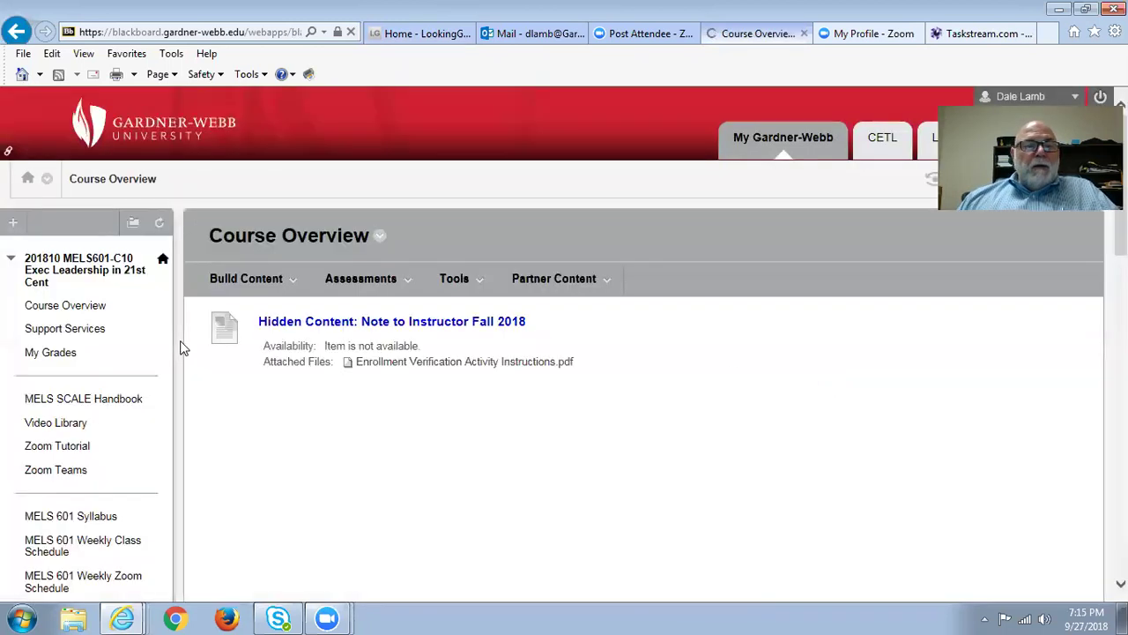
left_click(59, 425)
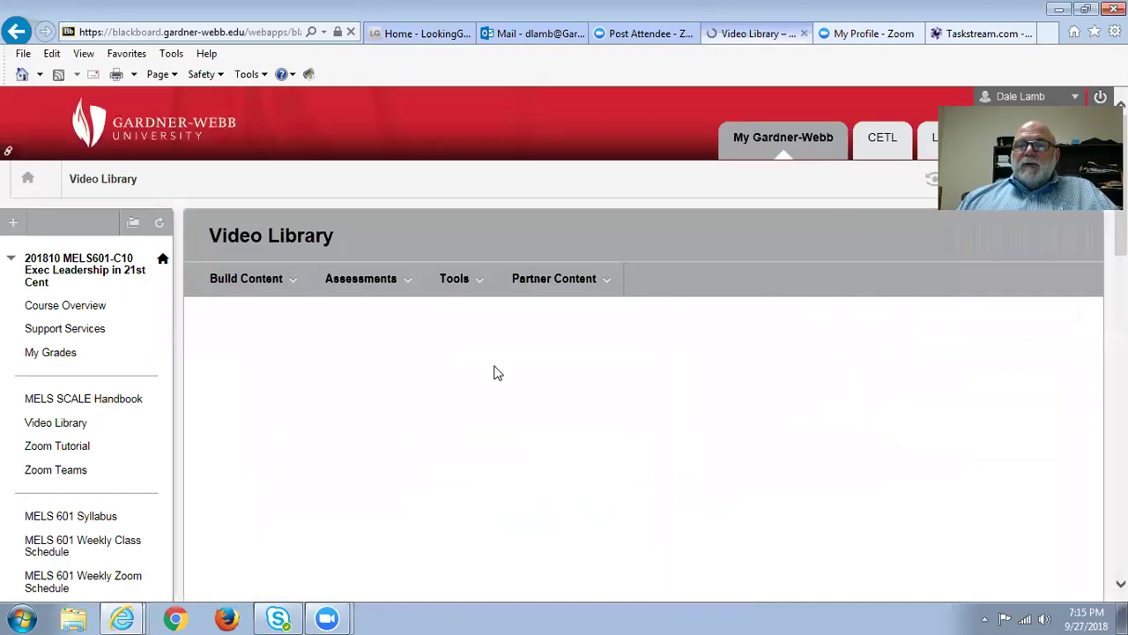
scroll(489, 373, "down", 3)
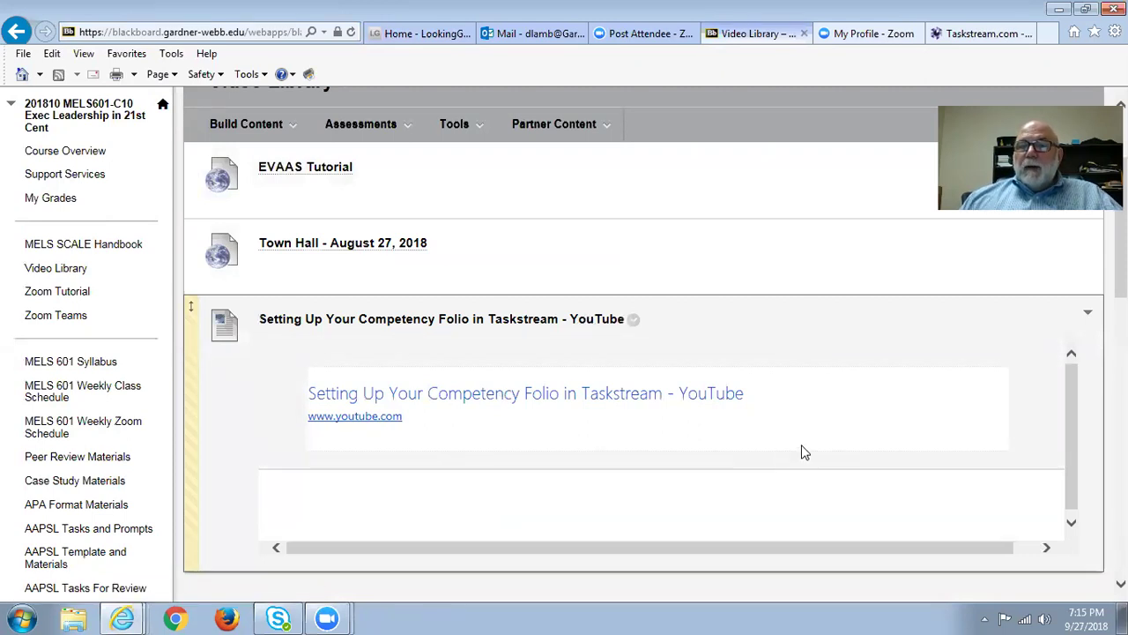
scroll(801, 456, "up", 3)
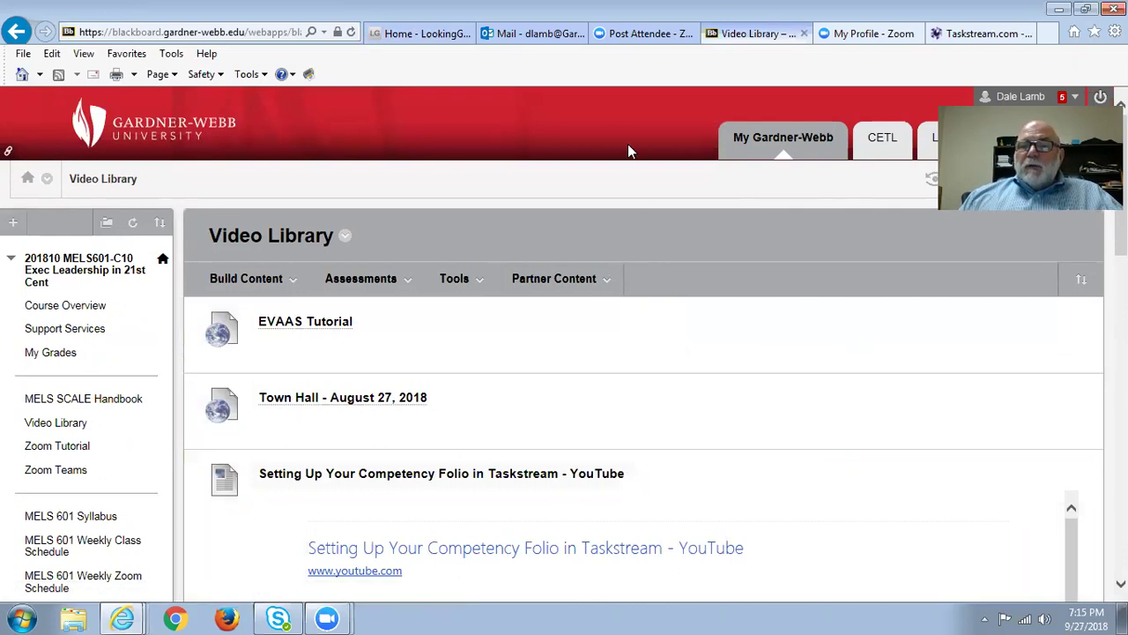
Step: Switch to Taskstream, return to its home page and look through the programs available to work on
left_click(983, 33)
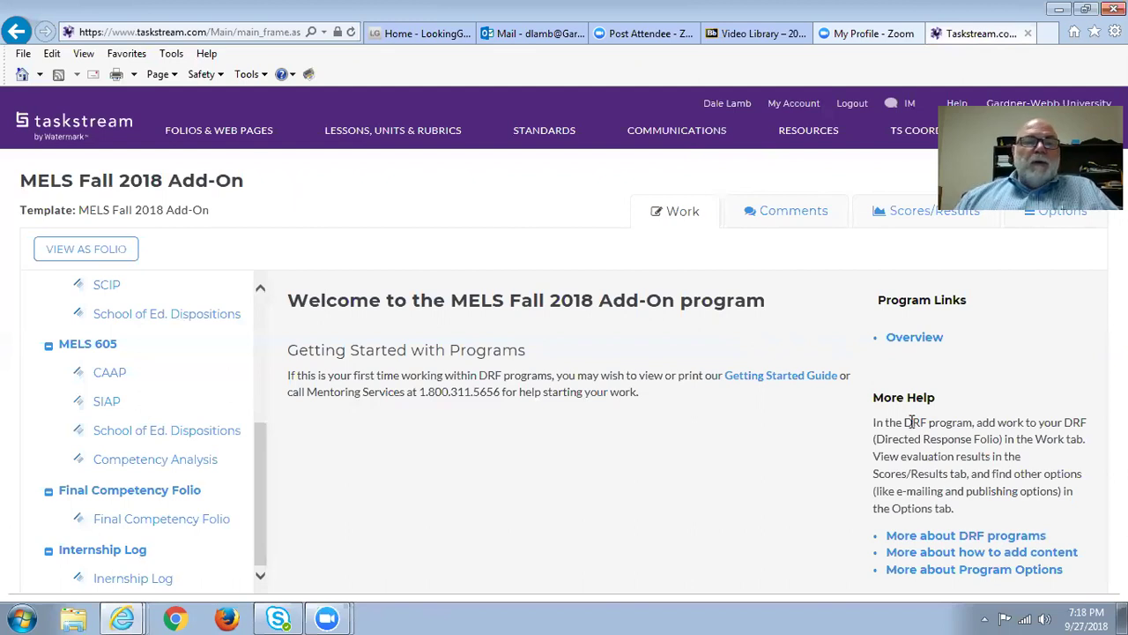
left_click(79, 126)
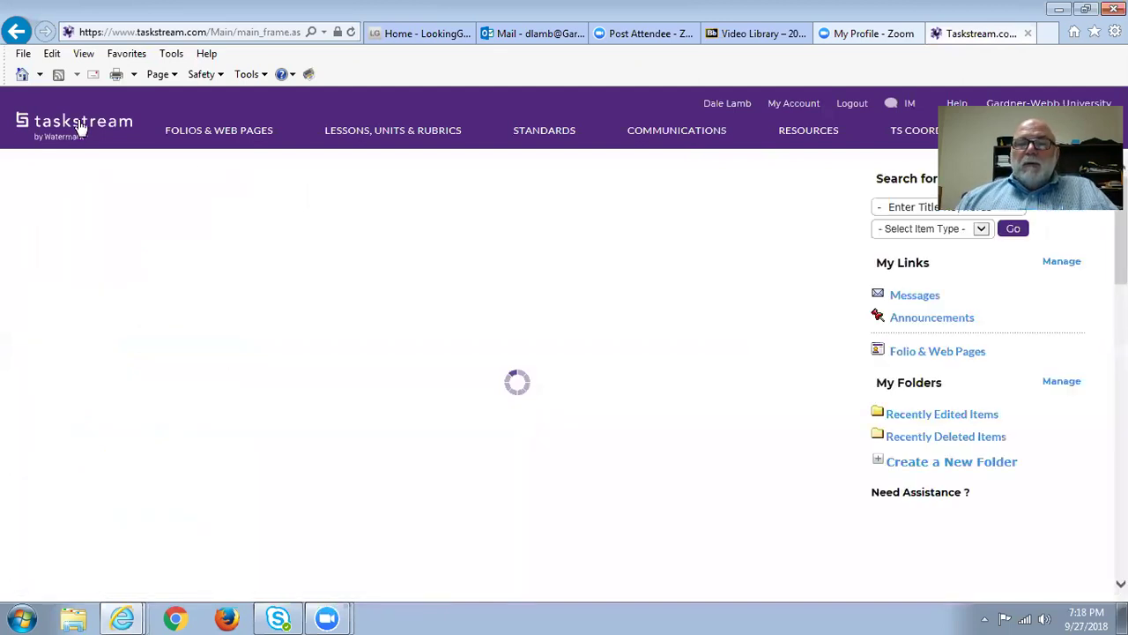
scroll(517, 439, "down", 10)
scroll(515, 437, "up", 10)
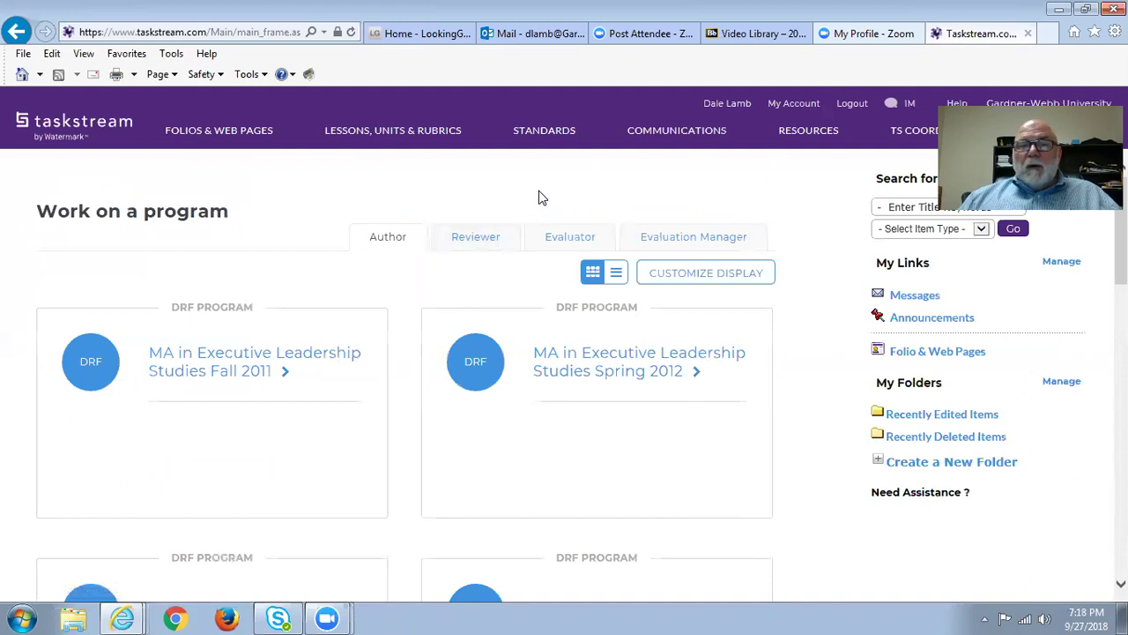
Step: Create a new folio in Folios & Web Pages, titled with the author's surname followed by "Fall 2018 2"
left_click(215, 132)
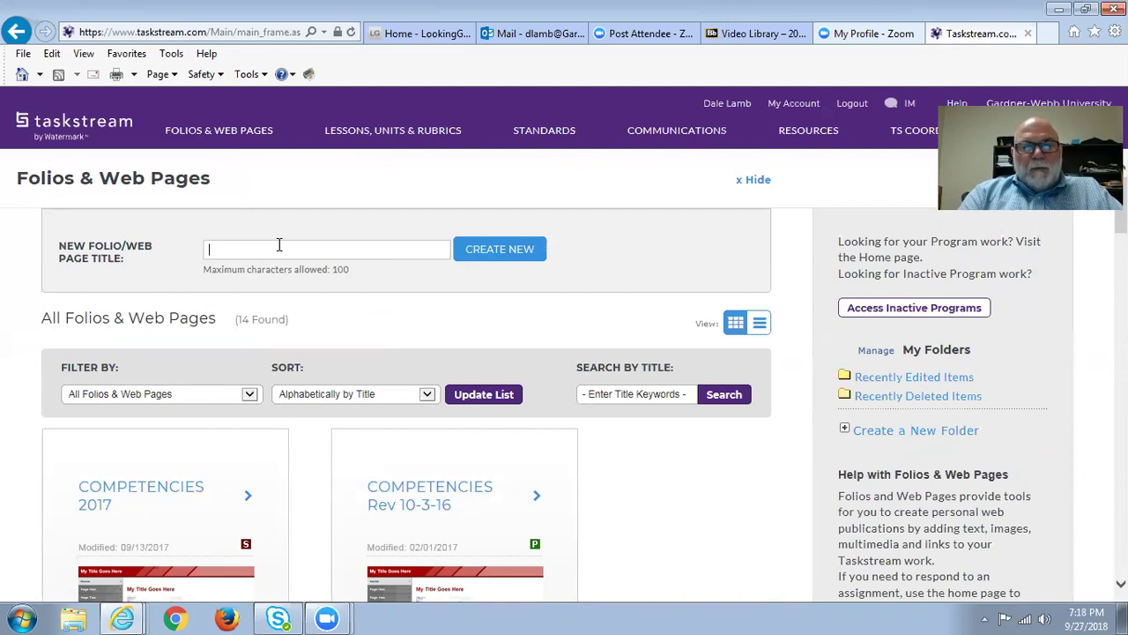
type("L")
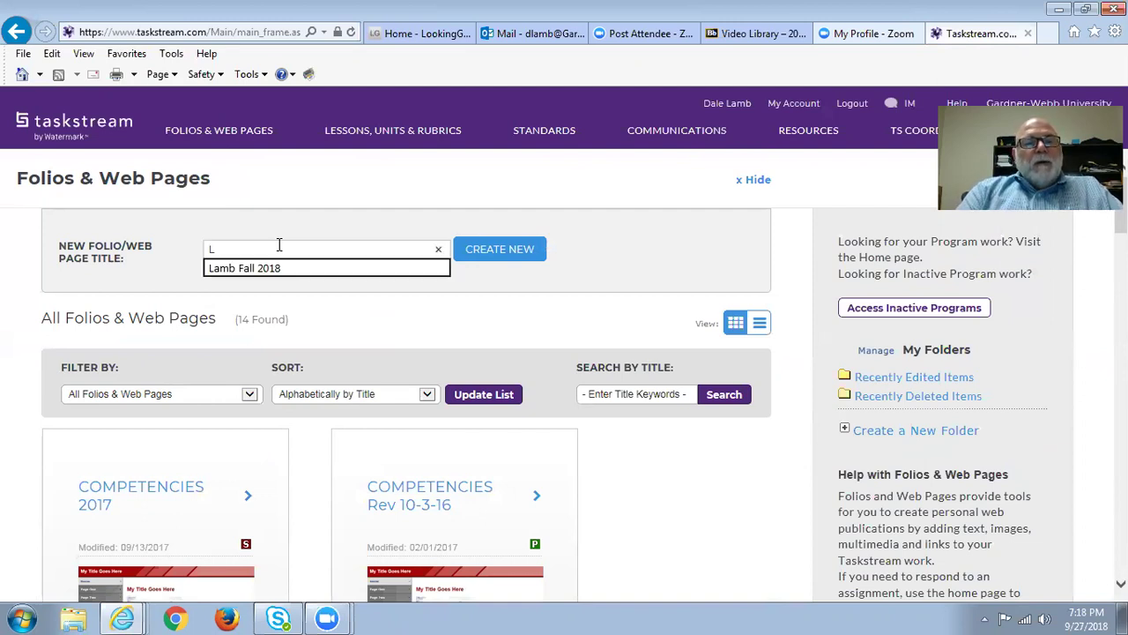
left_click(242, 269)
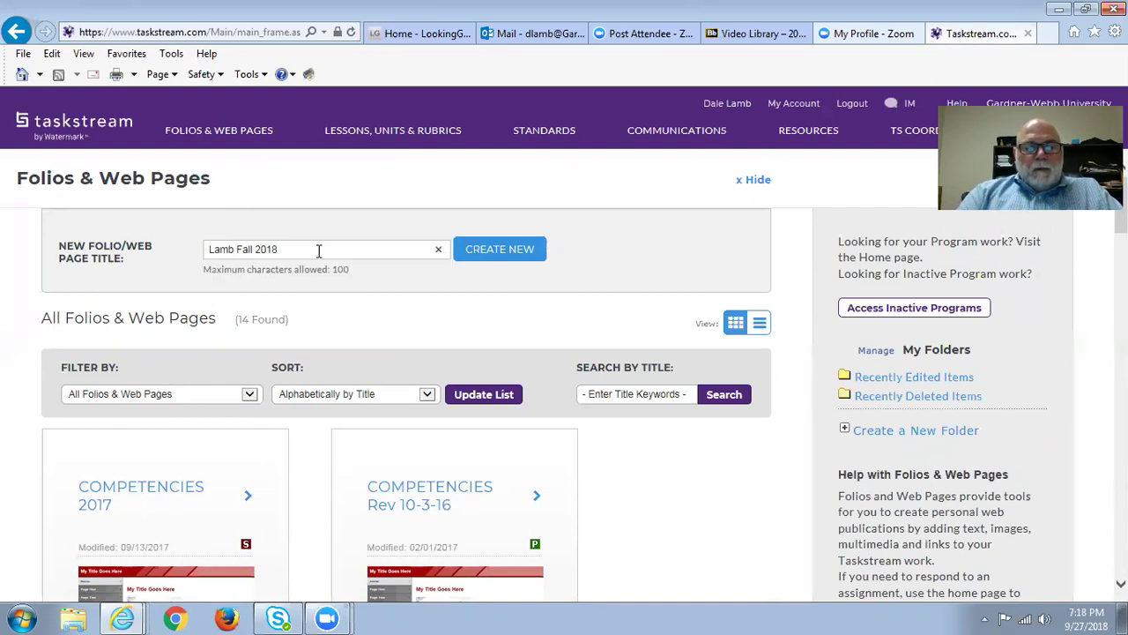
type("2")
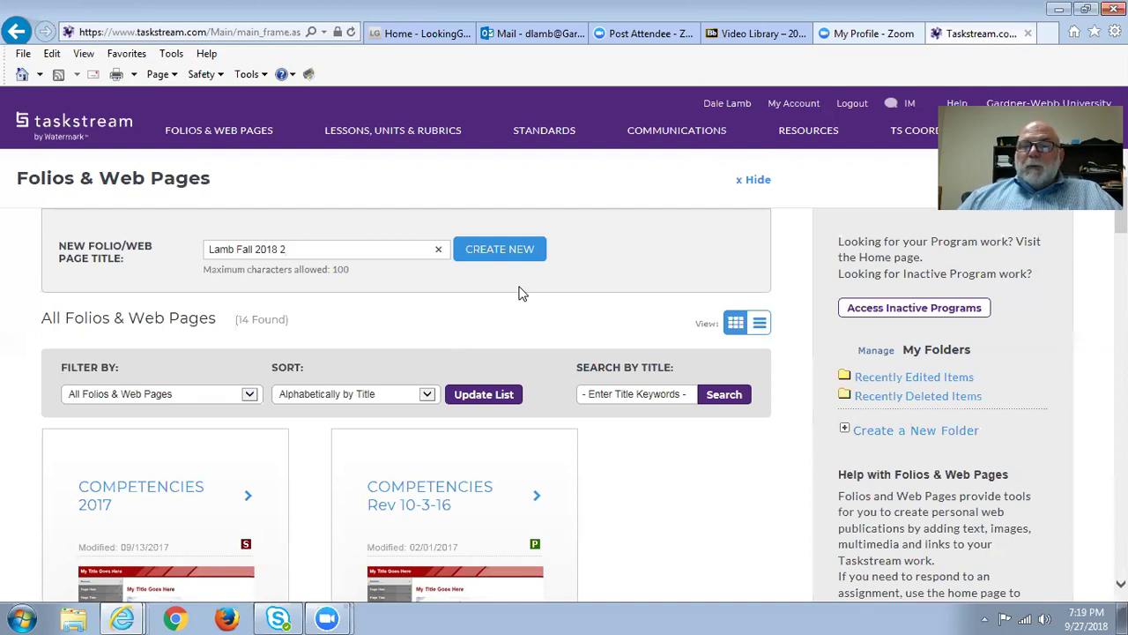
left_click(495, 247)
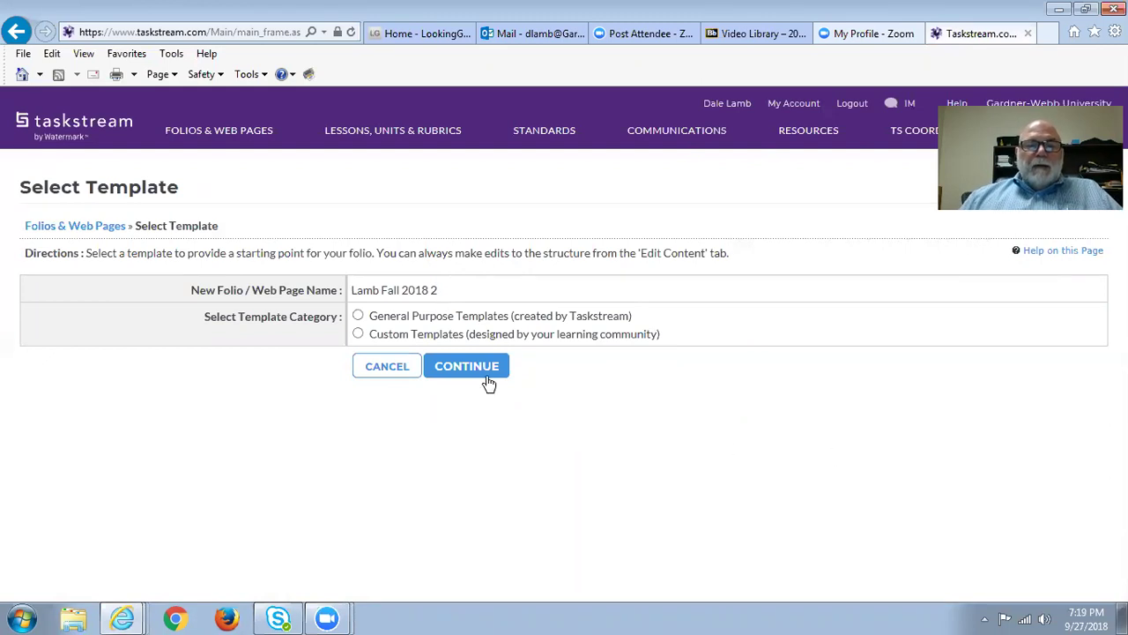
Step: Base the new folio on the custom template "Competencies for 21st Century Leaders"
left_click(358, 335)
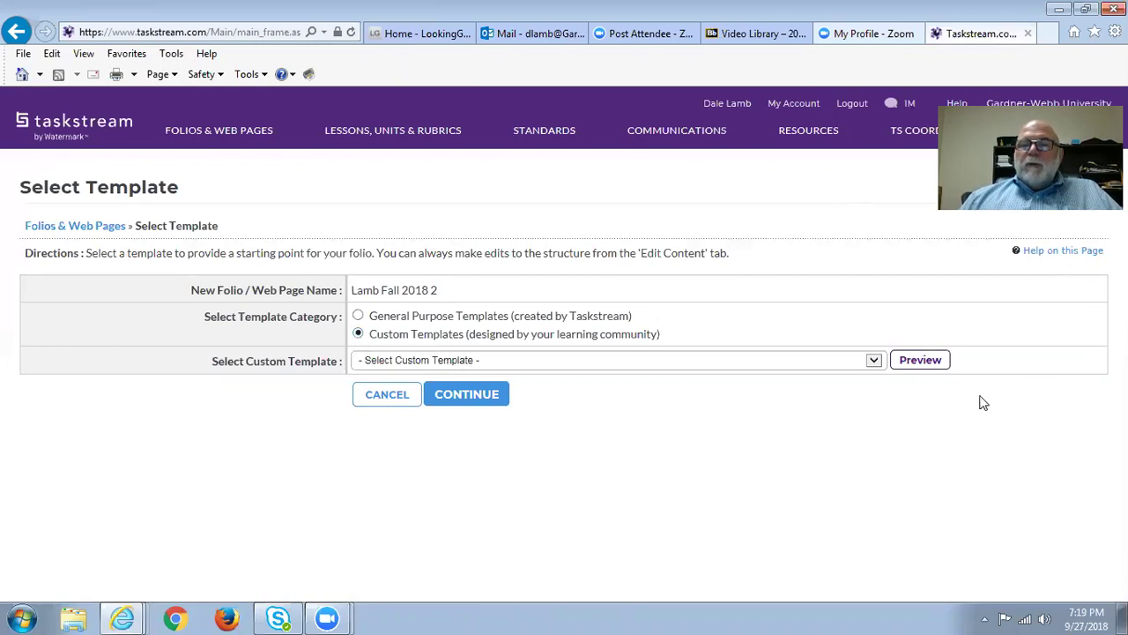
left_click(873, 361)
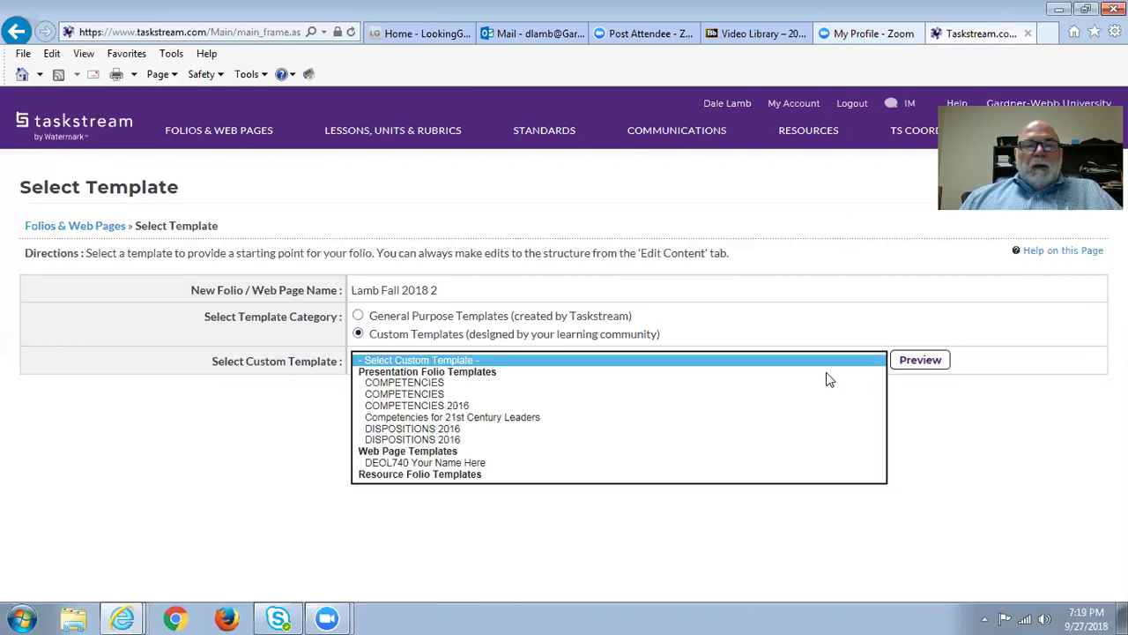
left_click(517, 417)
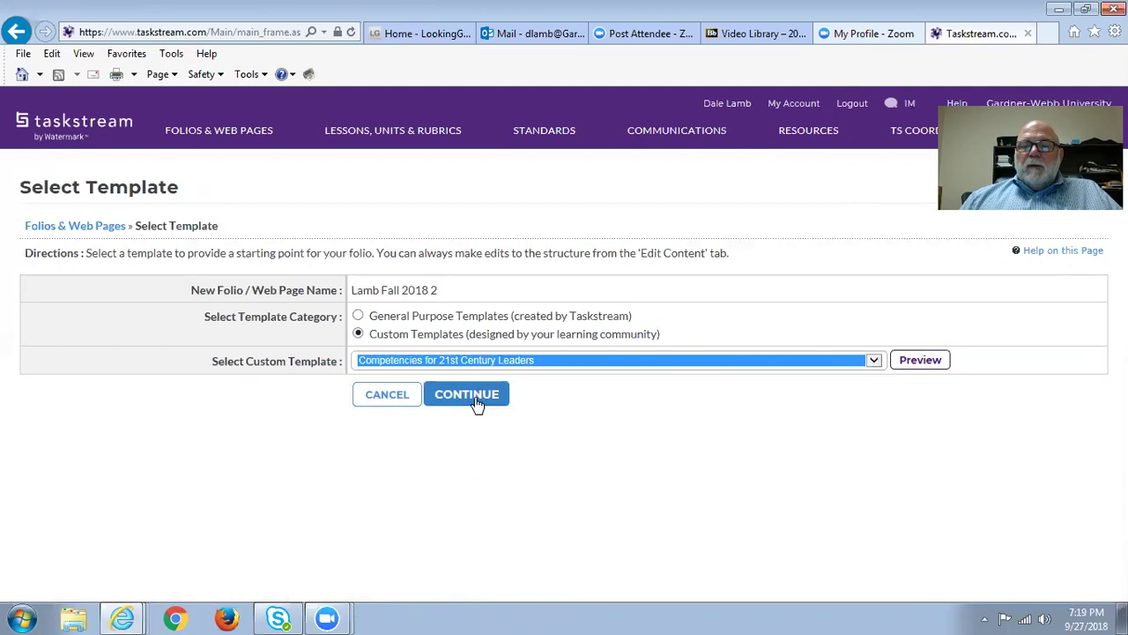
left_click(475, 399)
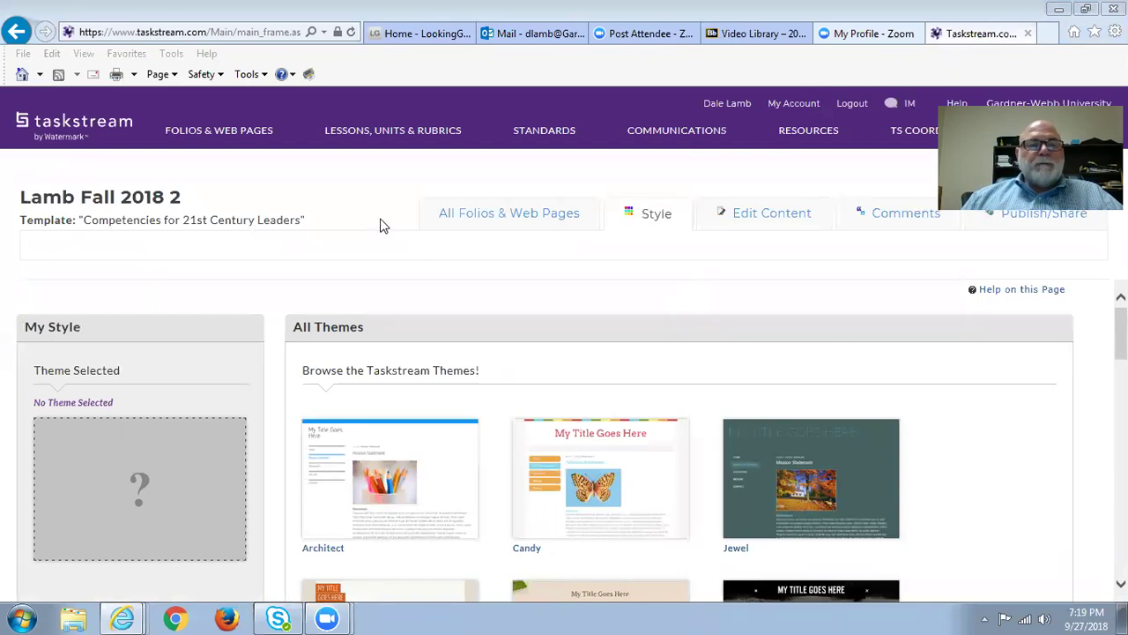
Step: Browse the Taskstream themes and apply the Candy theme to the folio with its default layout and color
scroll(564, 441, "down", 2)
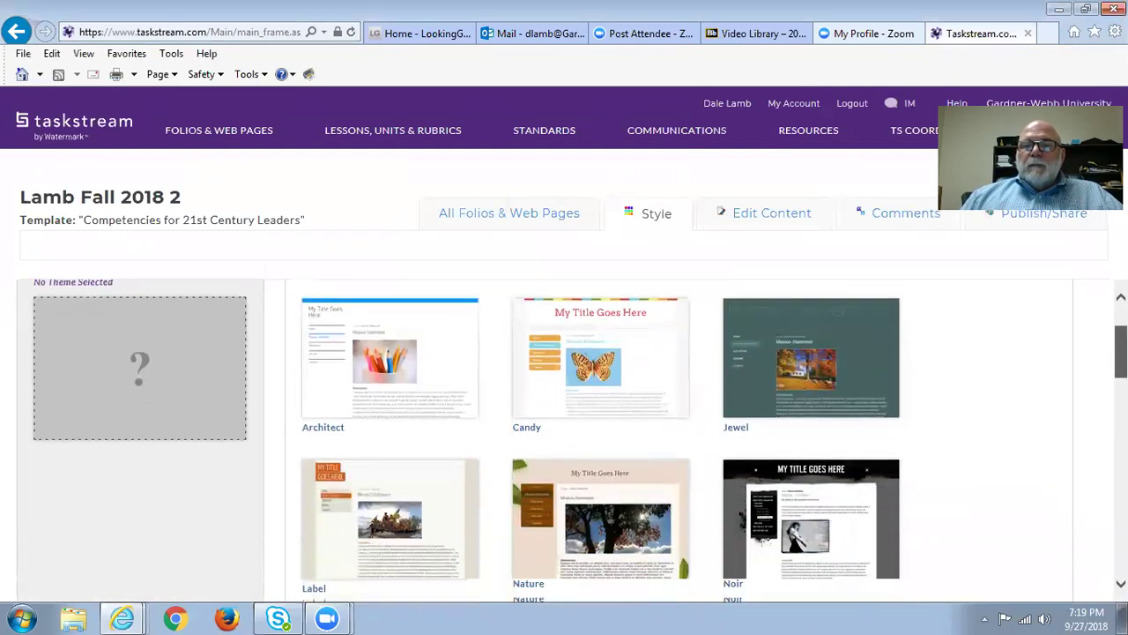
scroll(564, 441, "up", 2)
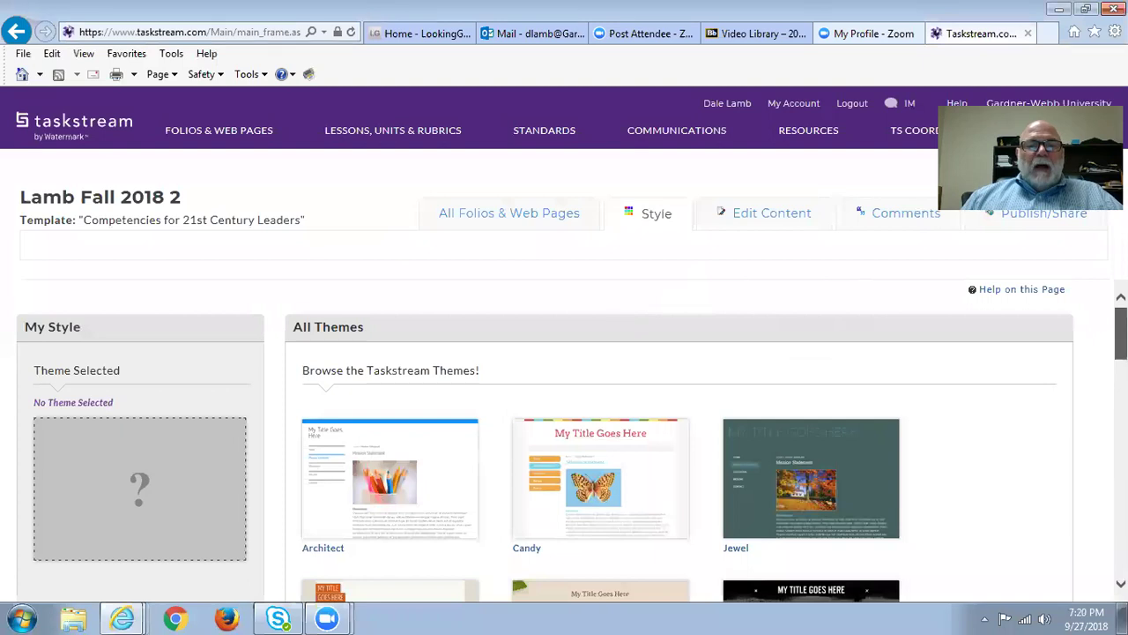
scroll(564, 441, "down", 3)
scroll(564, 440, "up", 2)
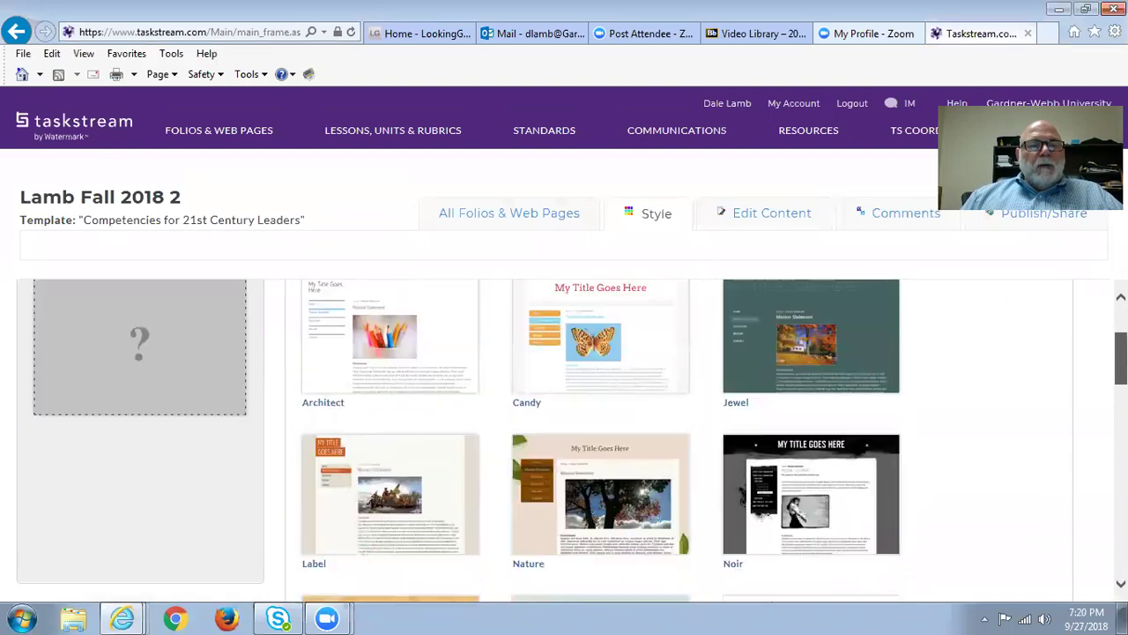
scroll(1032, 382, "down", 3)
scroll(1032, 383, "up", 2)
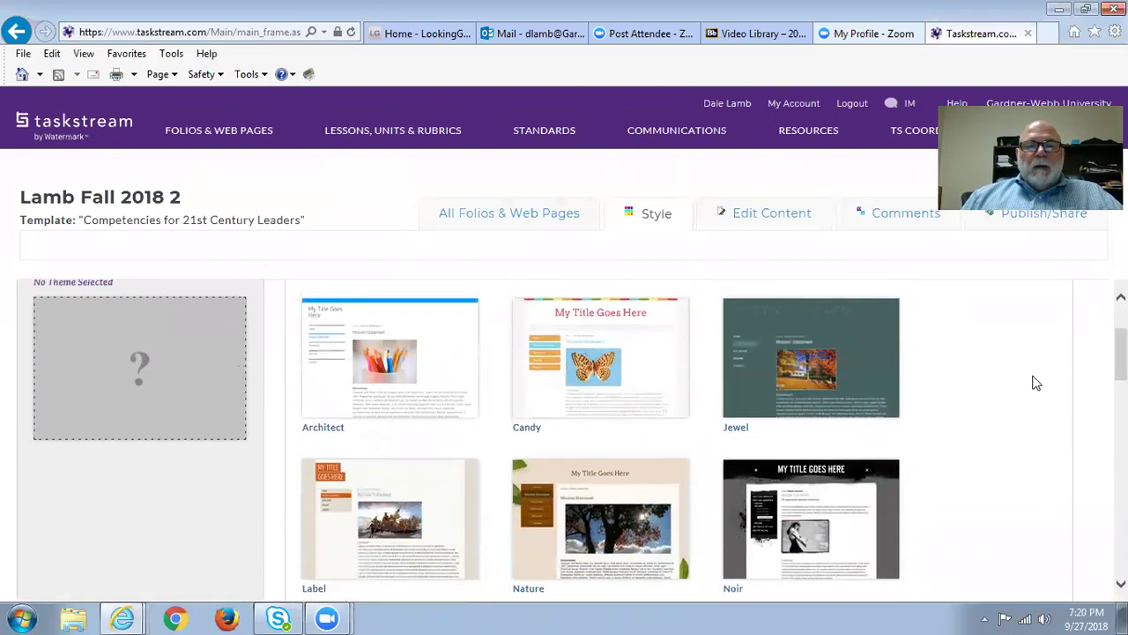
left_click(602, 381)
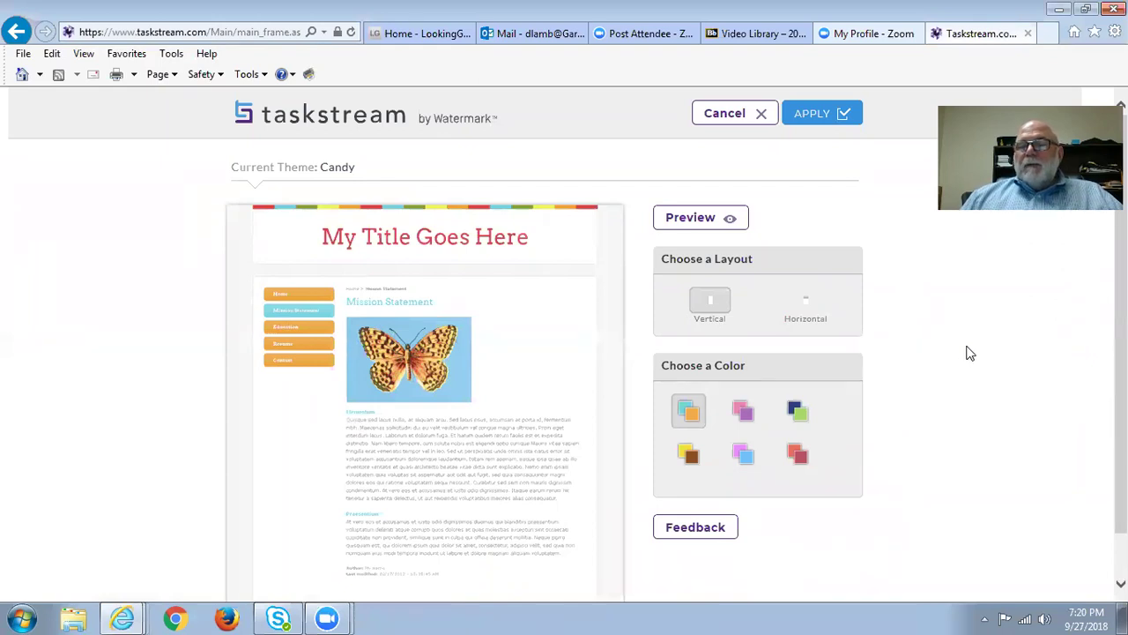
left_click(819, 119)
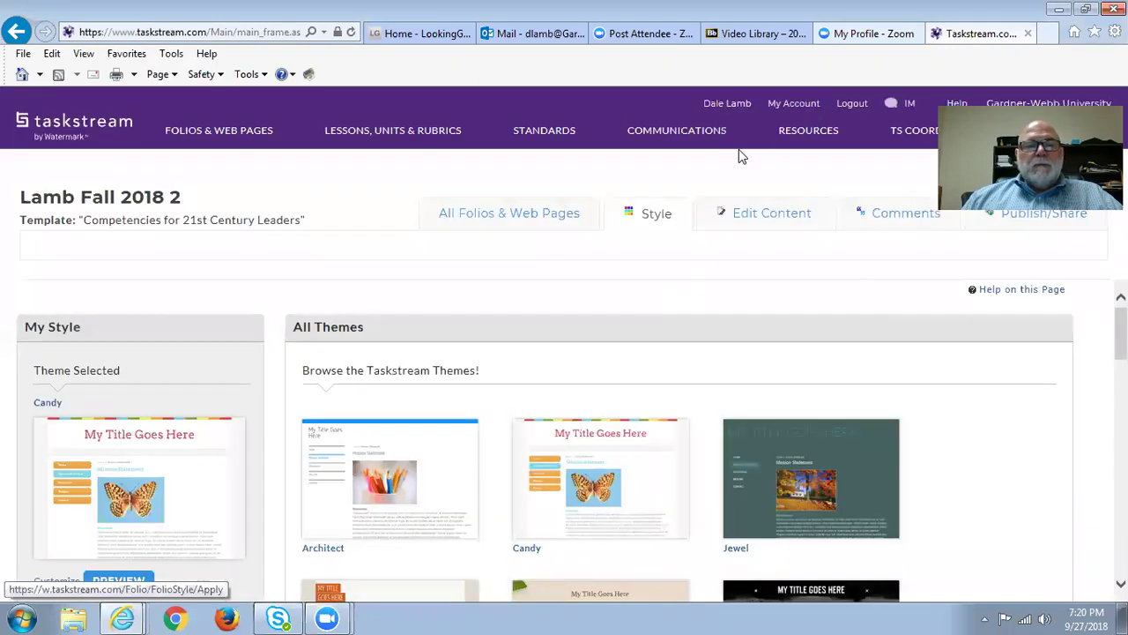
Step: Preview the styled folio in a maximized window, minimize the preview, and look through the other themes offered
scroll(548, 327, "down", 1)
left_click(120, 492)
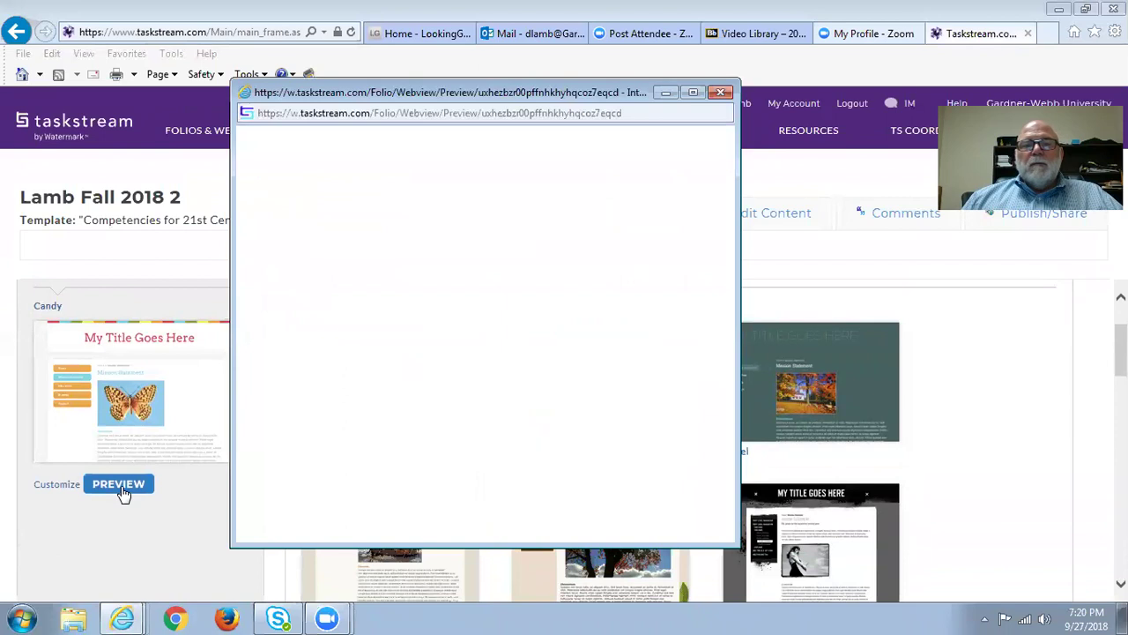
left_click(693, 93)
scroll(890, 489, "down", 4)
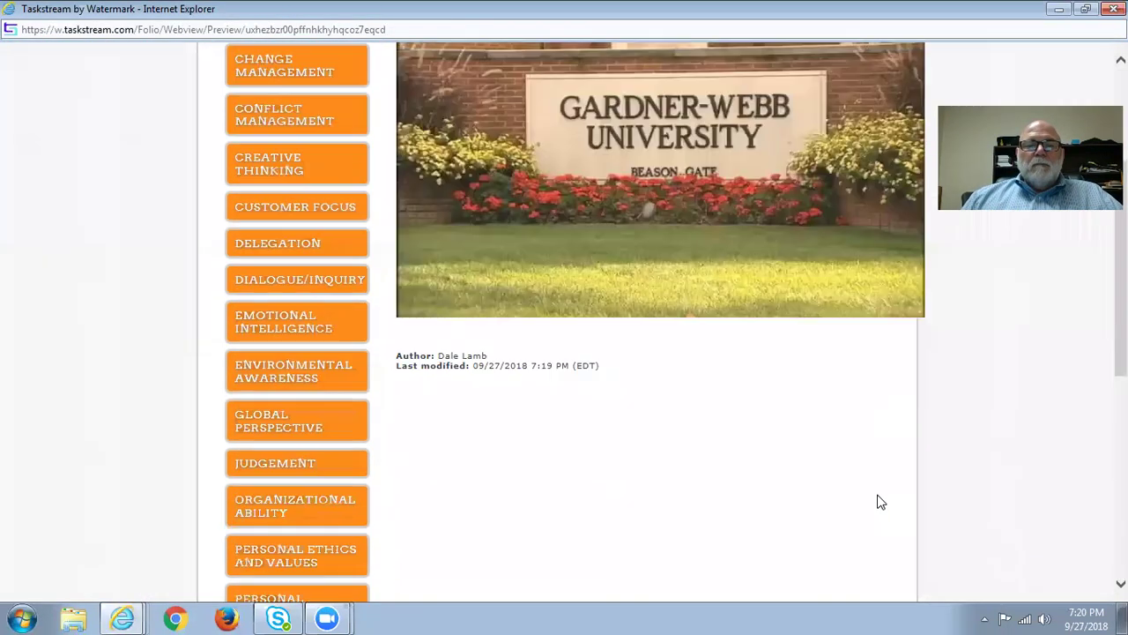
scroll(879, 499, "up", 4)
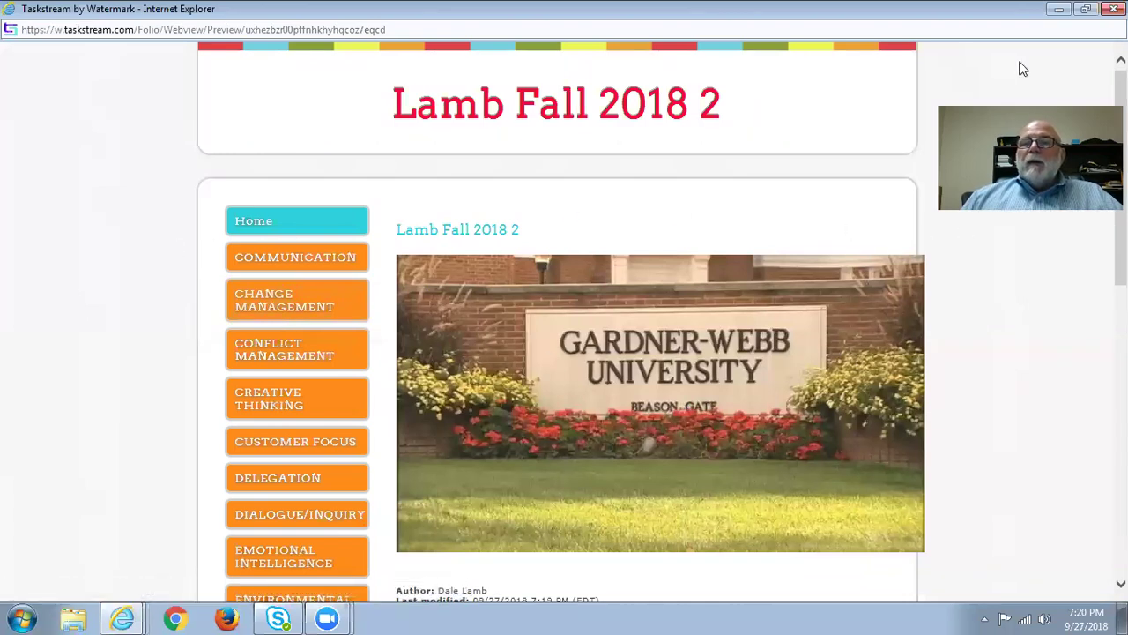
left_click(1058, 9)
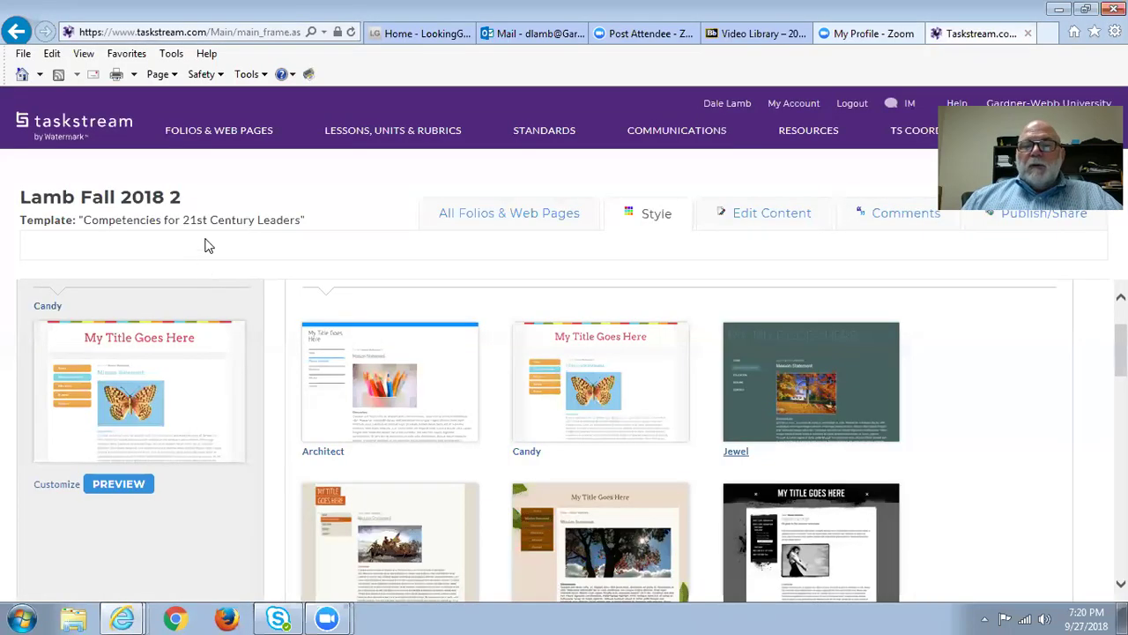
scroll(625, 441, "down", 10)
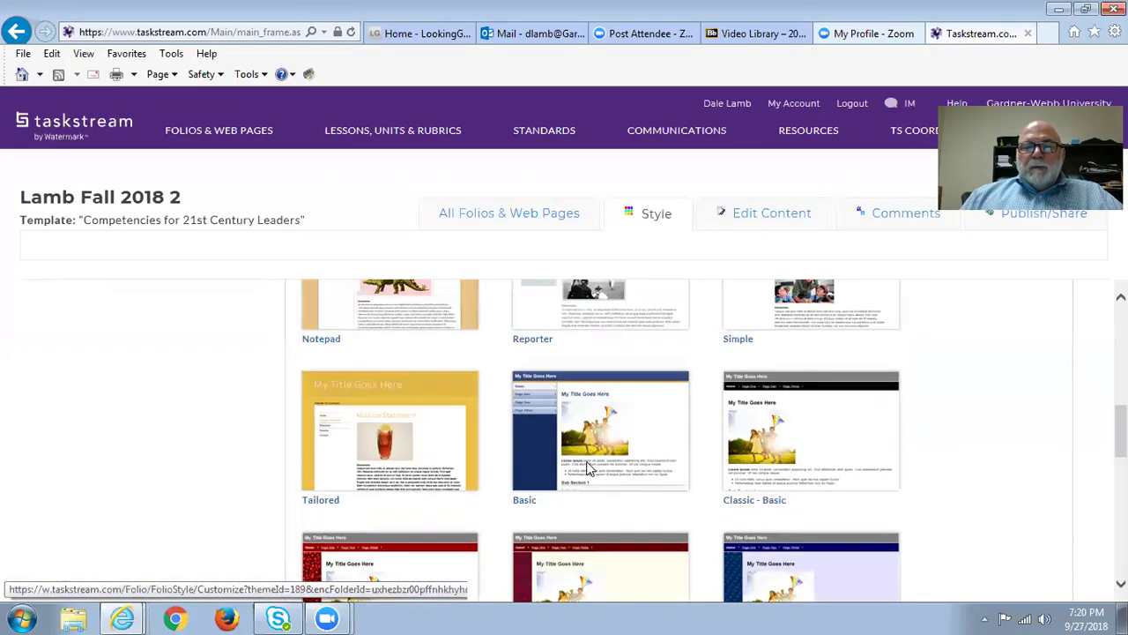
scroll(529, 432, "up", 12)
scroll(267, 423, "up", 2)
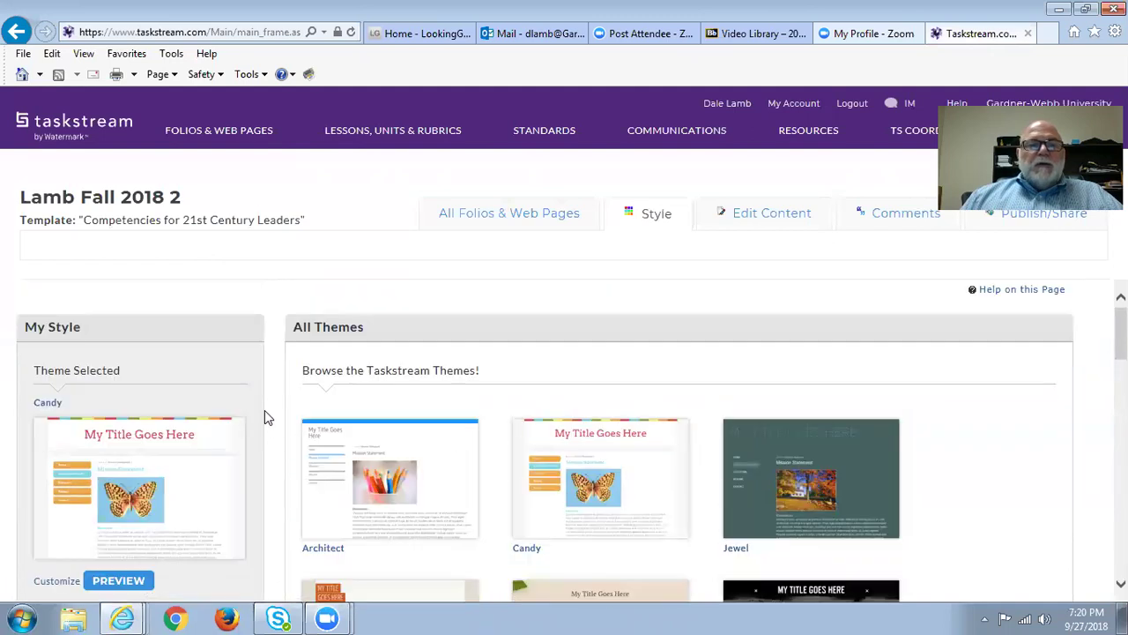
Step: Open the new Candy-themed folio for content editing from the Folios & Web Pages list and look through its competency areas
left_click(194, 132)
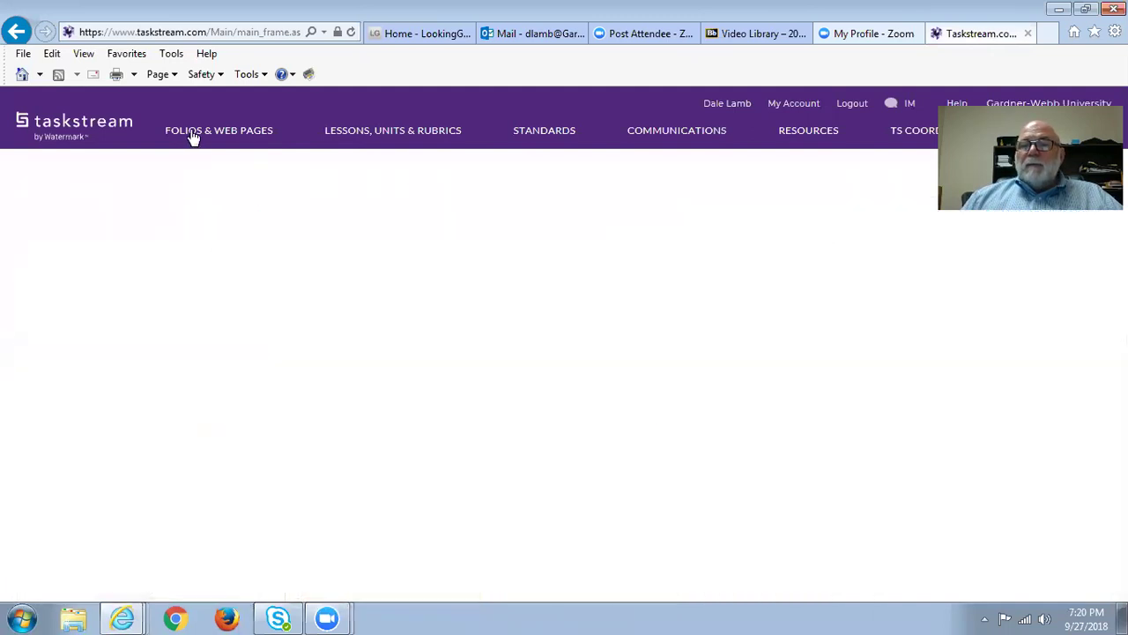
scroll(397, 423, "down", 3)
scroll(386, 439, "down", 4)
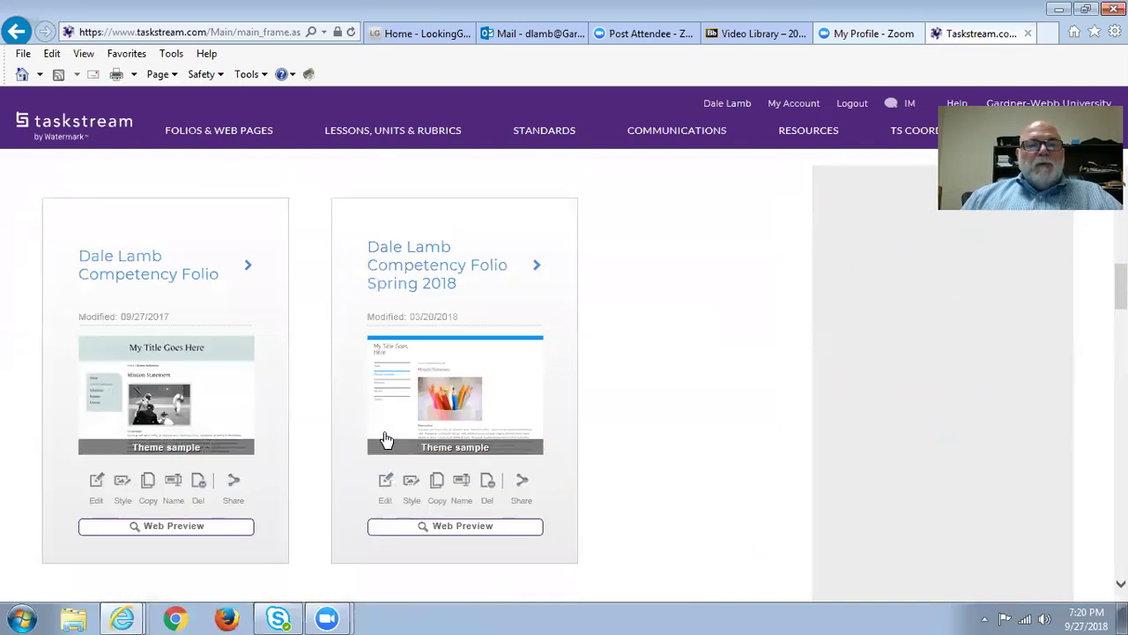
scroll(385, 438, "down", 8)
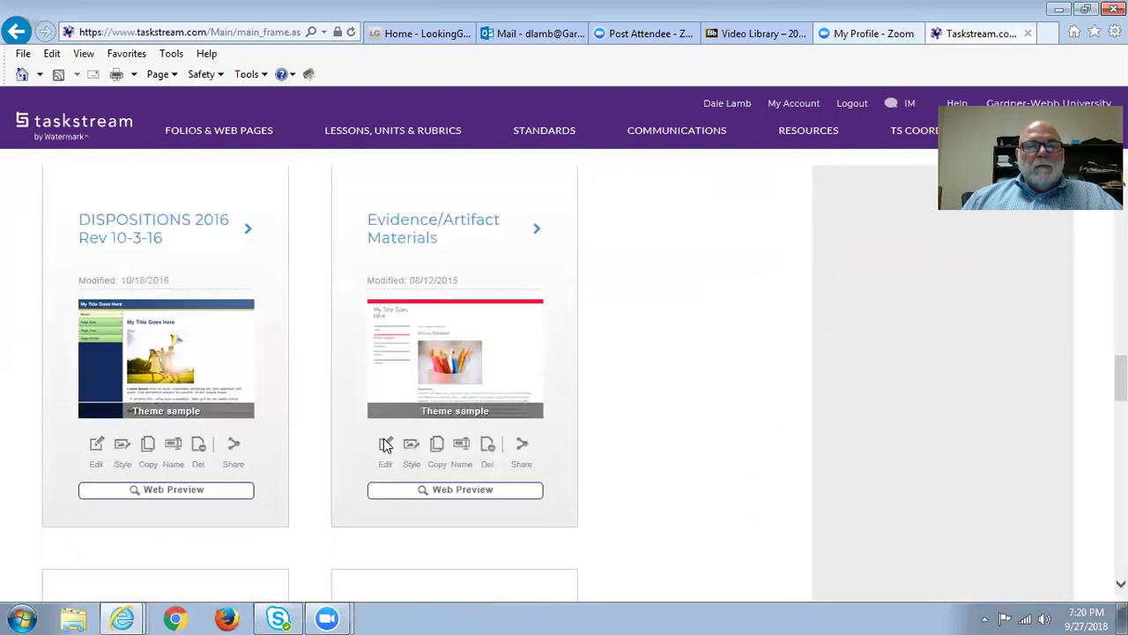
scroll(386, 443, "down", 4)
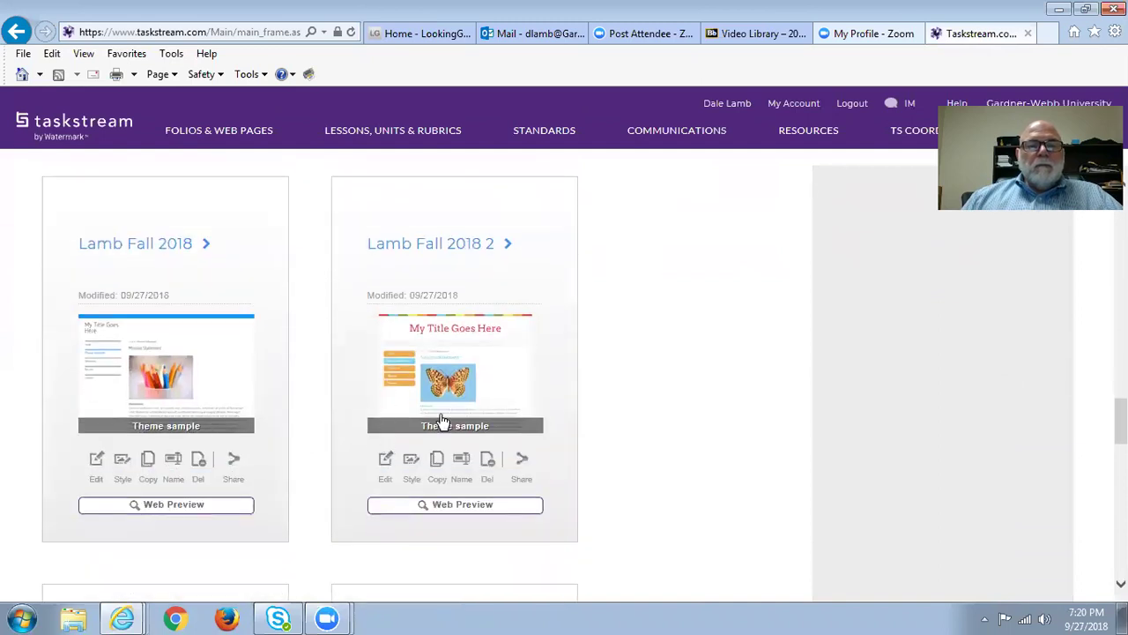
left_click(457, 361)
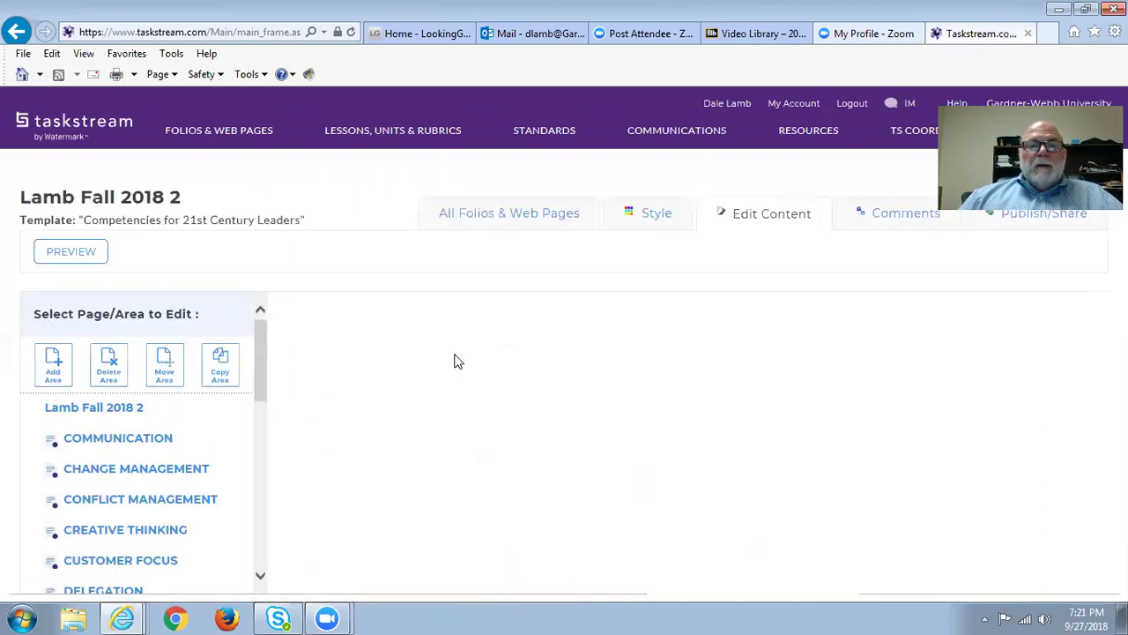
scroll(404, 338, "down", 1)
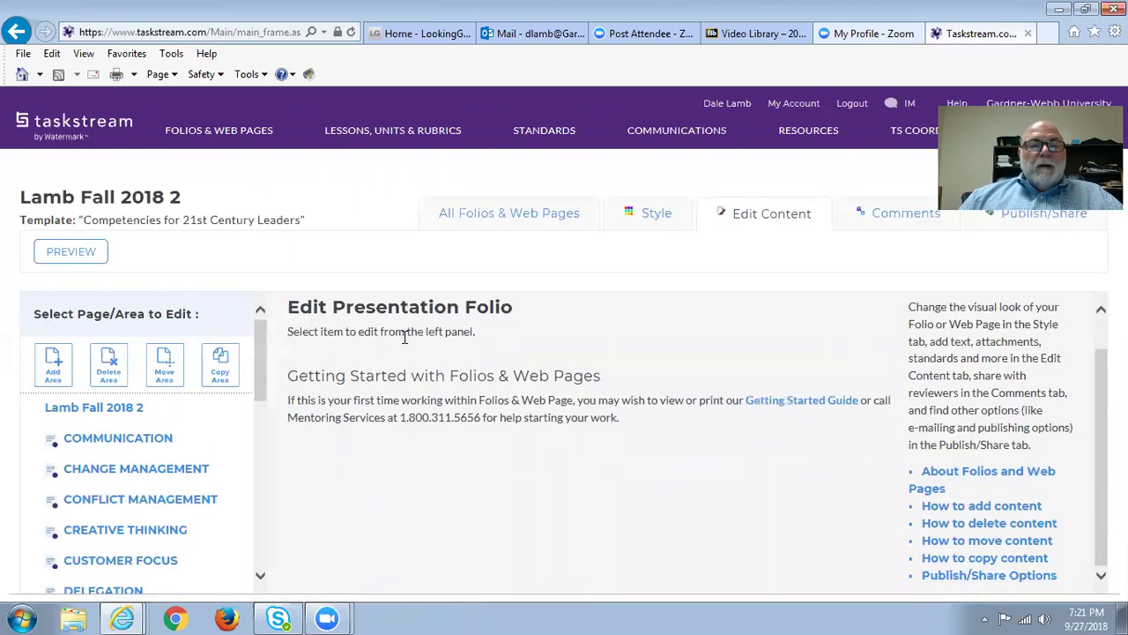
scroll(122, 379, "down", 8)
scroll(124, 388, "up", 10)
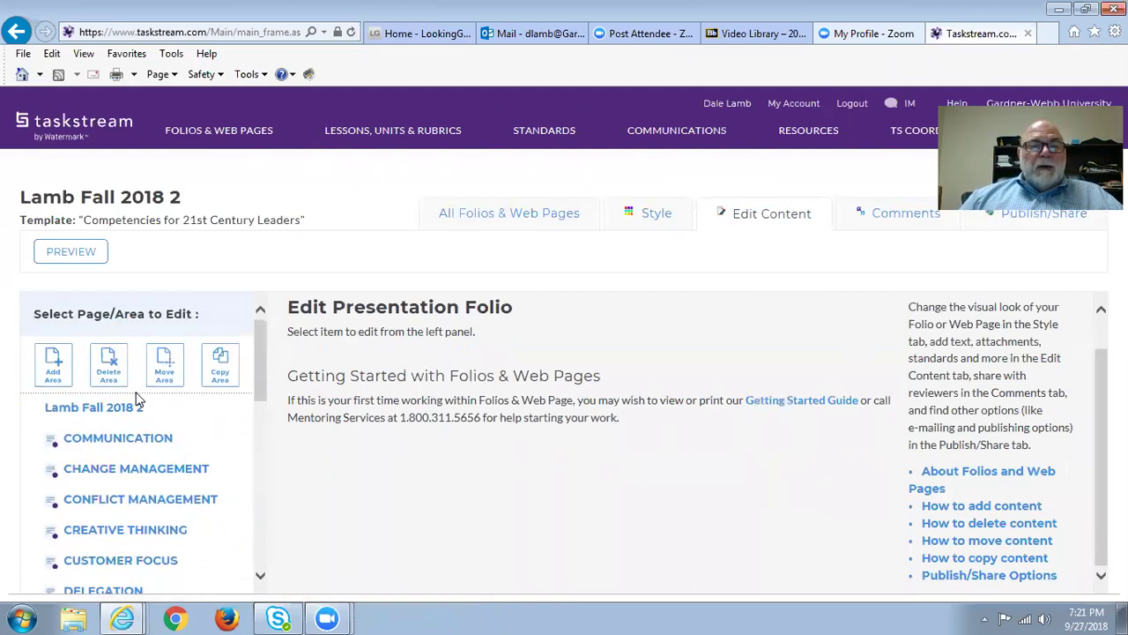
Step: Look through the folio's areas down to Internship Logs, and open the Communication area to examine its text and evidence requirements
scroll(138, 432, "down", 6)
scroll(138, 432, "down", 5)
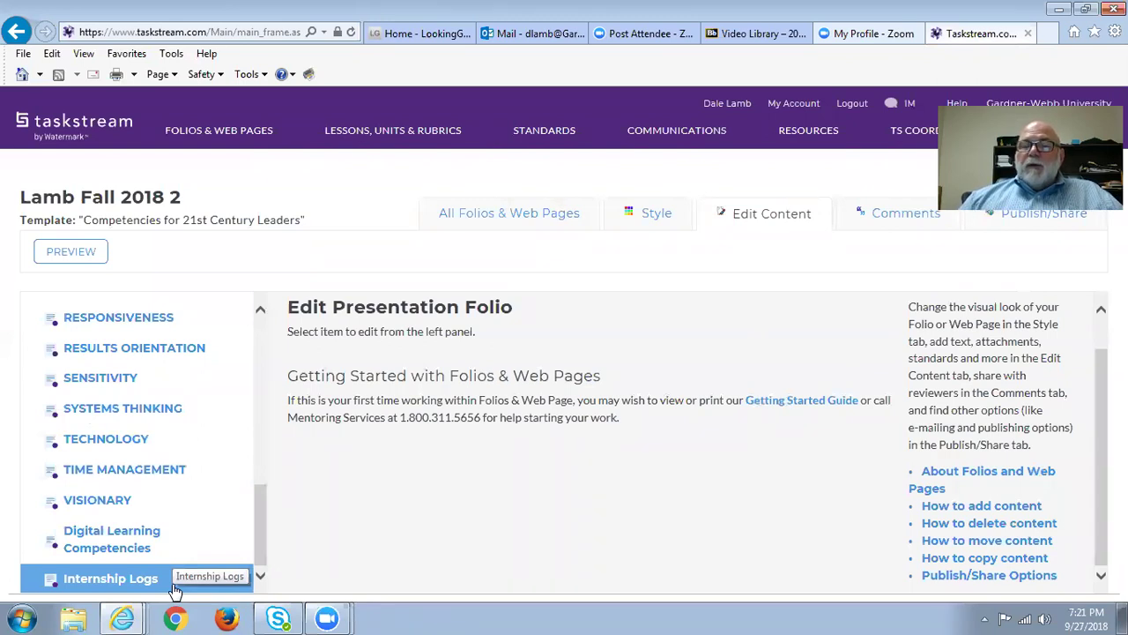
scroll(101, 432, "up", 10)
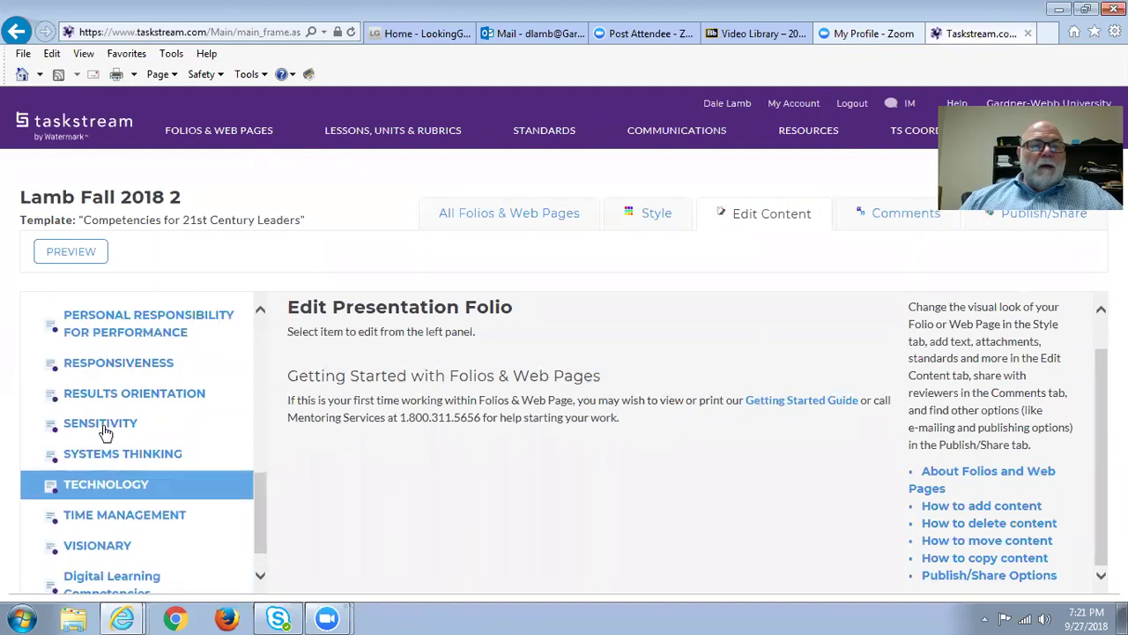
scroll(102, 426, "up", 1)
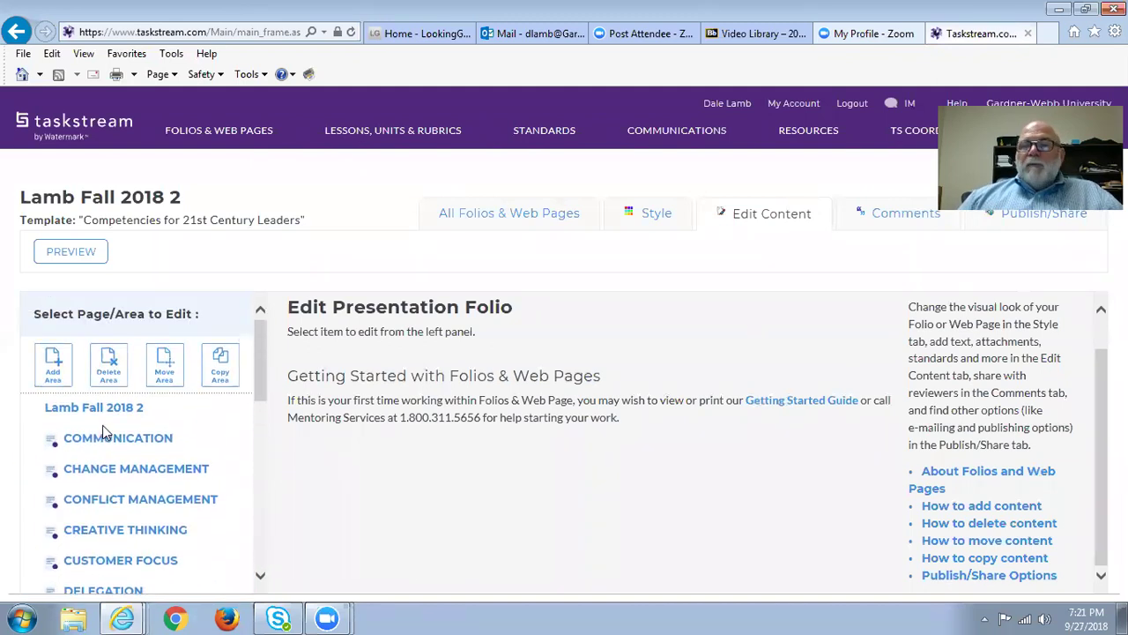
scroll(103, 424, "down", 2)
left_click(103, 424)
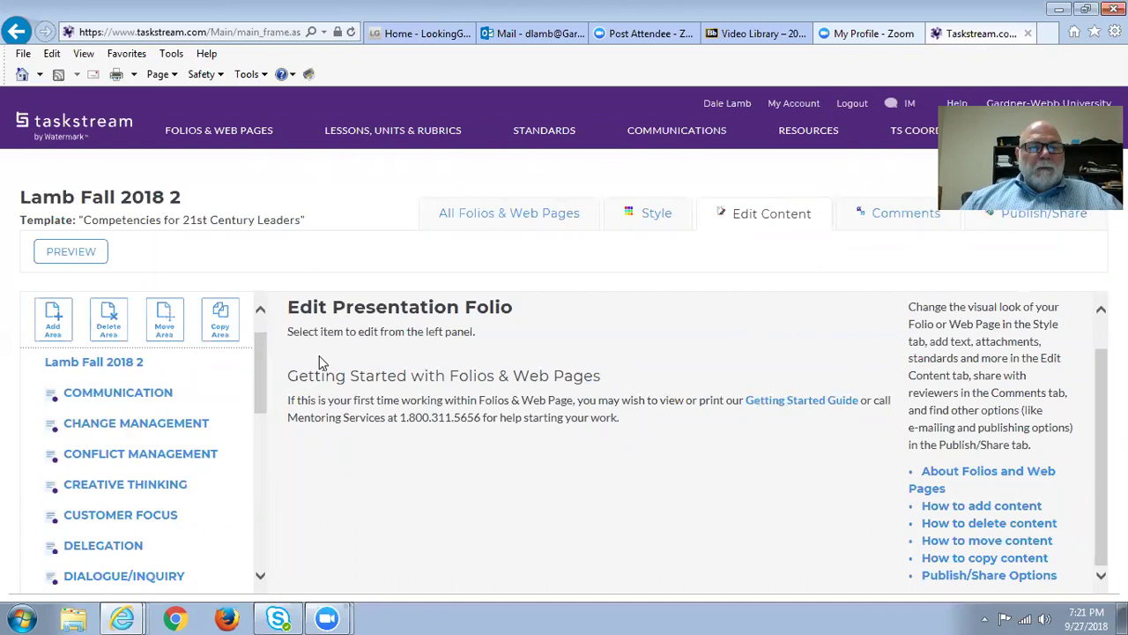
left_click(128, 394)
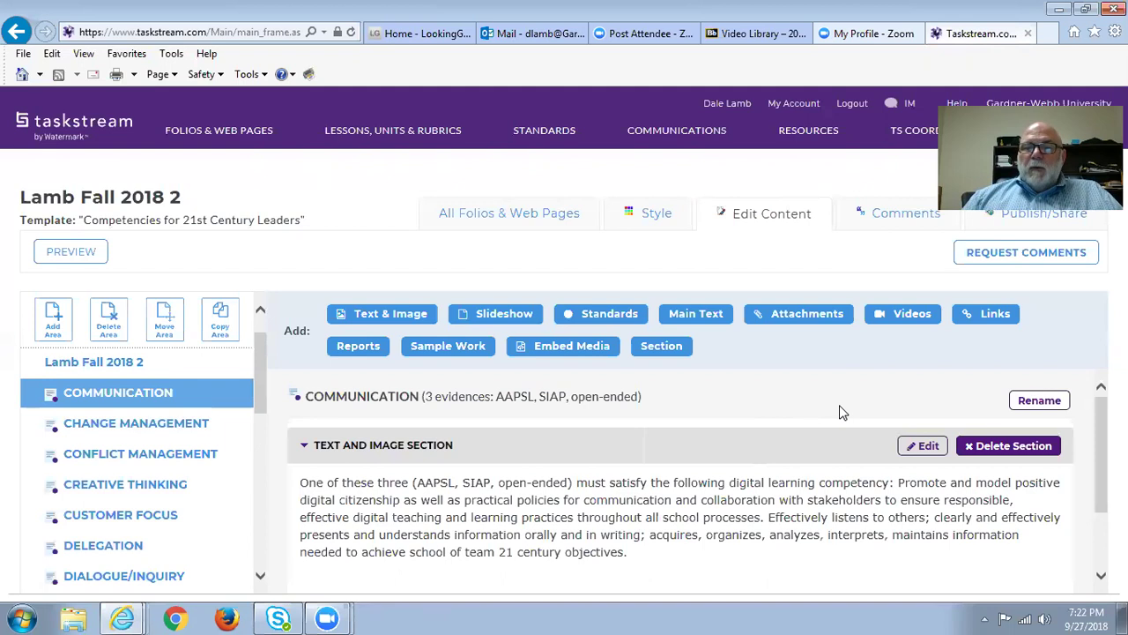
scroll(816, 446, "down", 3)
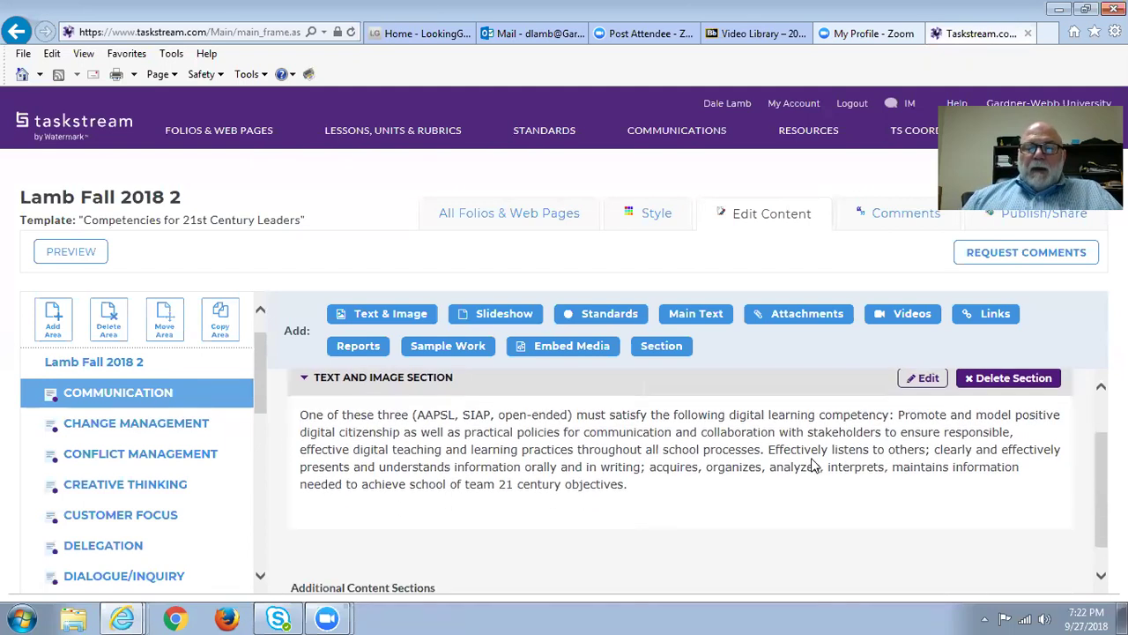
scroll(817, 467, "up", 3)
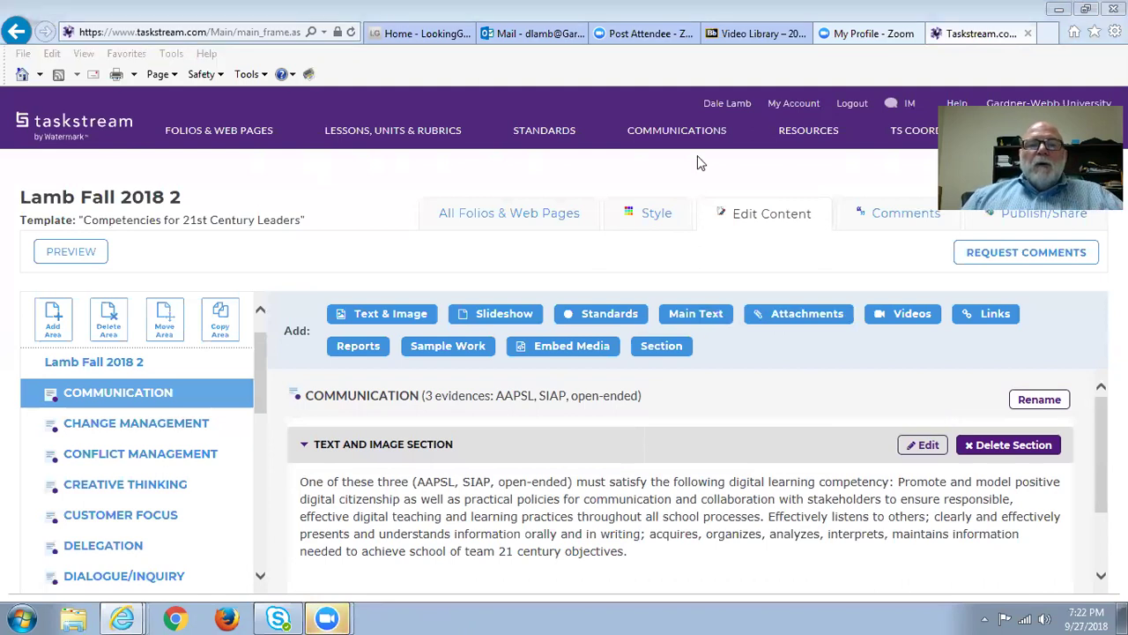
Step: Create another new folio from the Folios & Web Pages list, titled with the owner's surname followed by 2
left_click(231, 137)
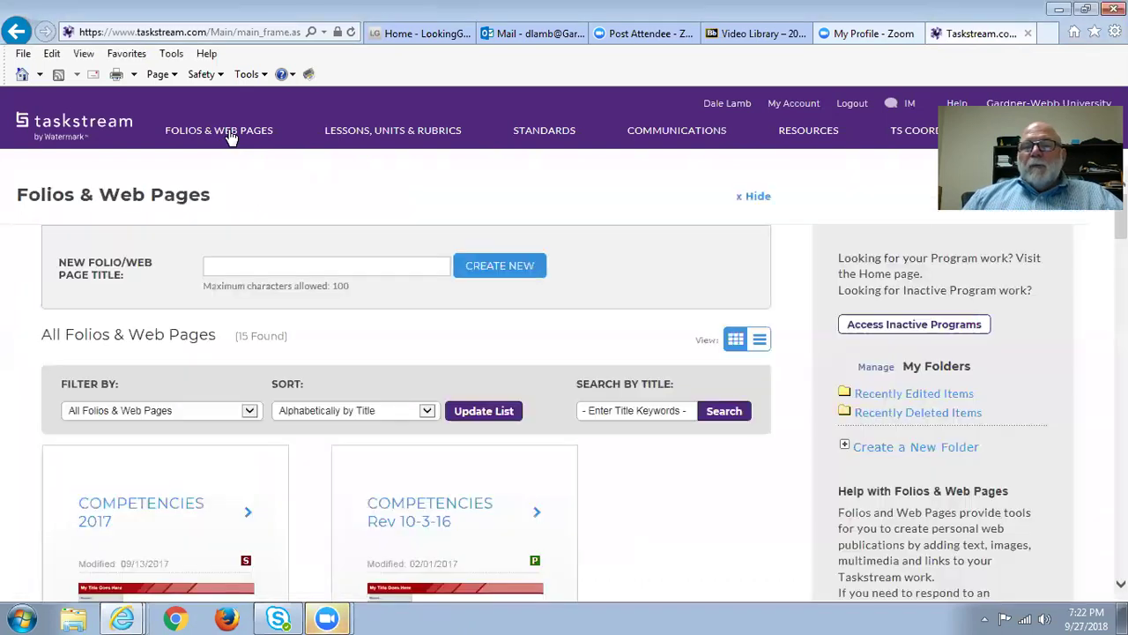
left_click(498, 264)
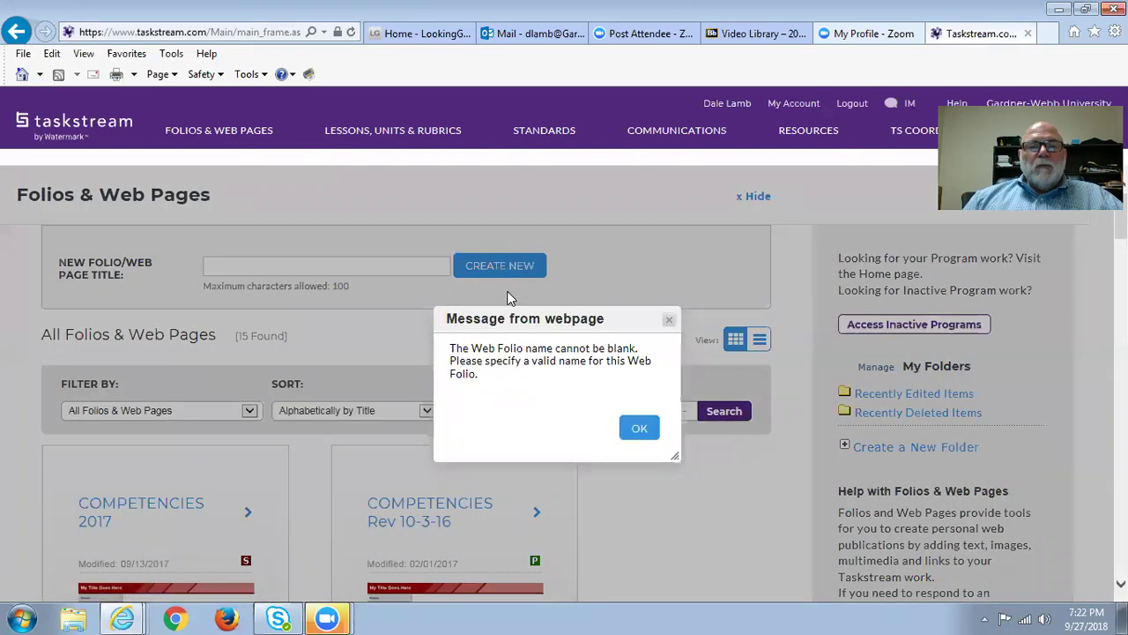
left_click(639, 430)
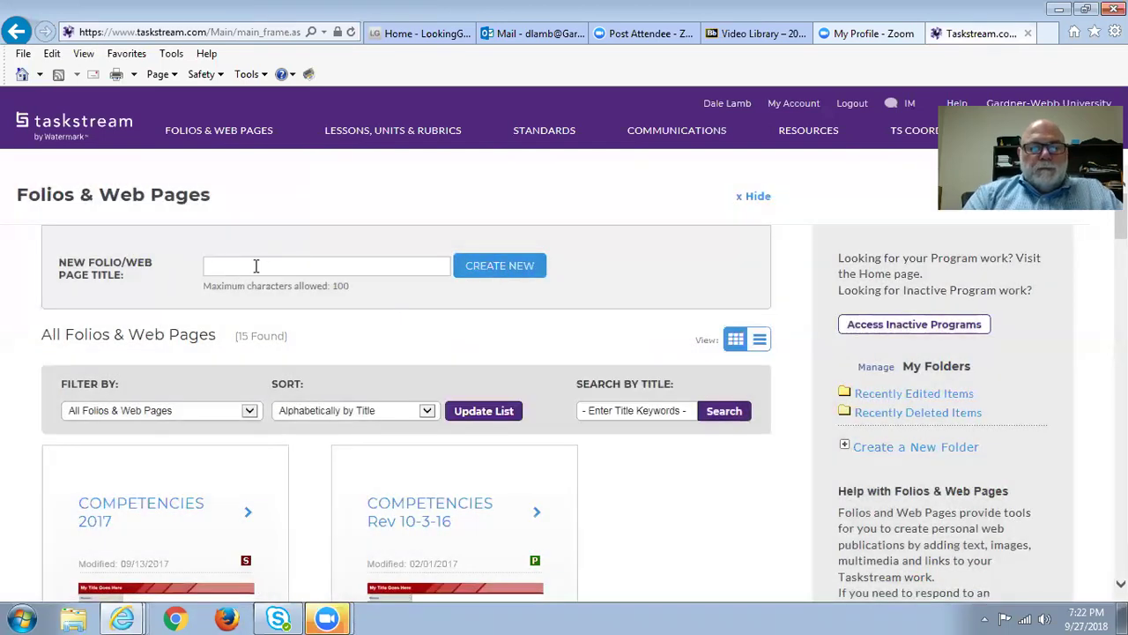
type("Lamb")
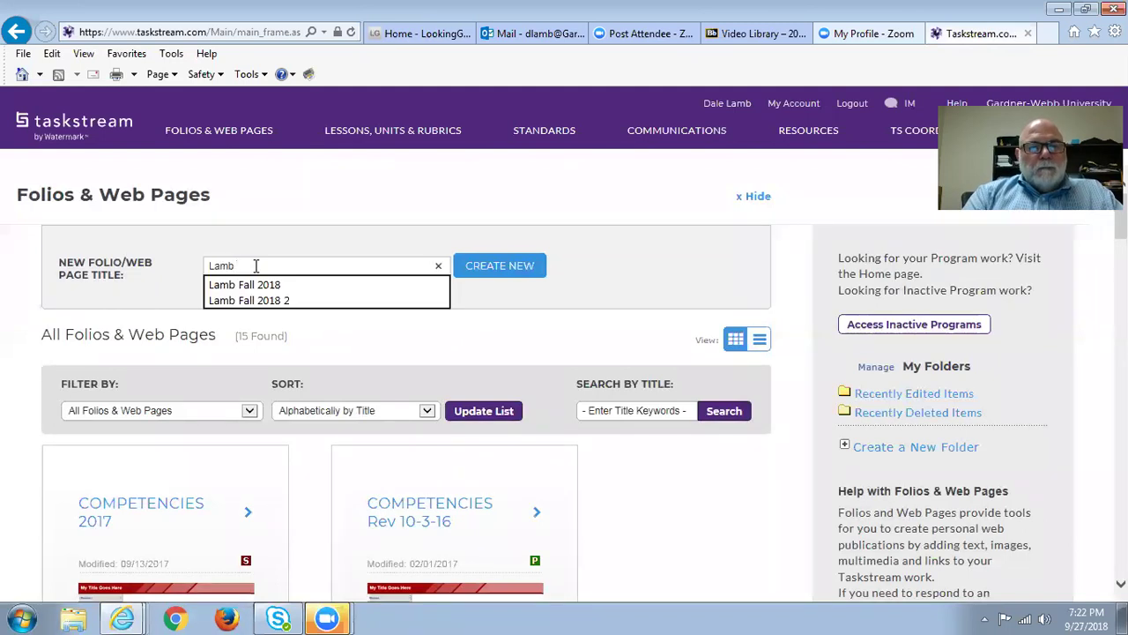
type(" 2")
left_click(500, 267)
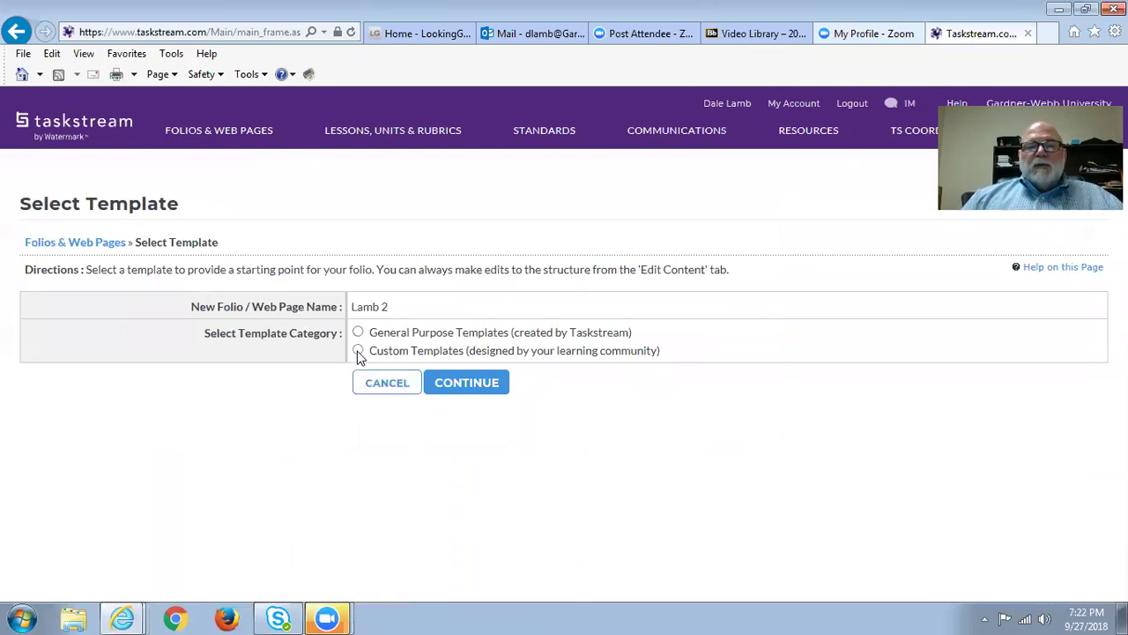
Step: Choose the custom template "Competencies for 21st Century Leaders" for this second folio and continue to its styling
left_click(357, 351)
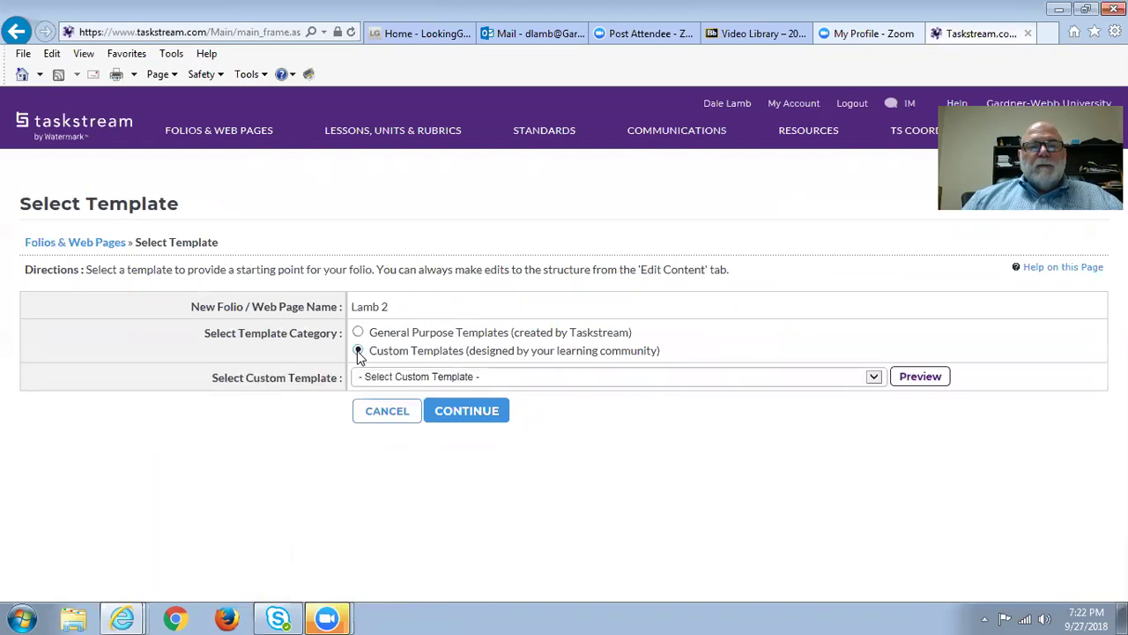
left_click(875, 378)
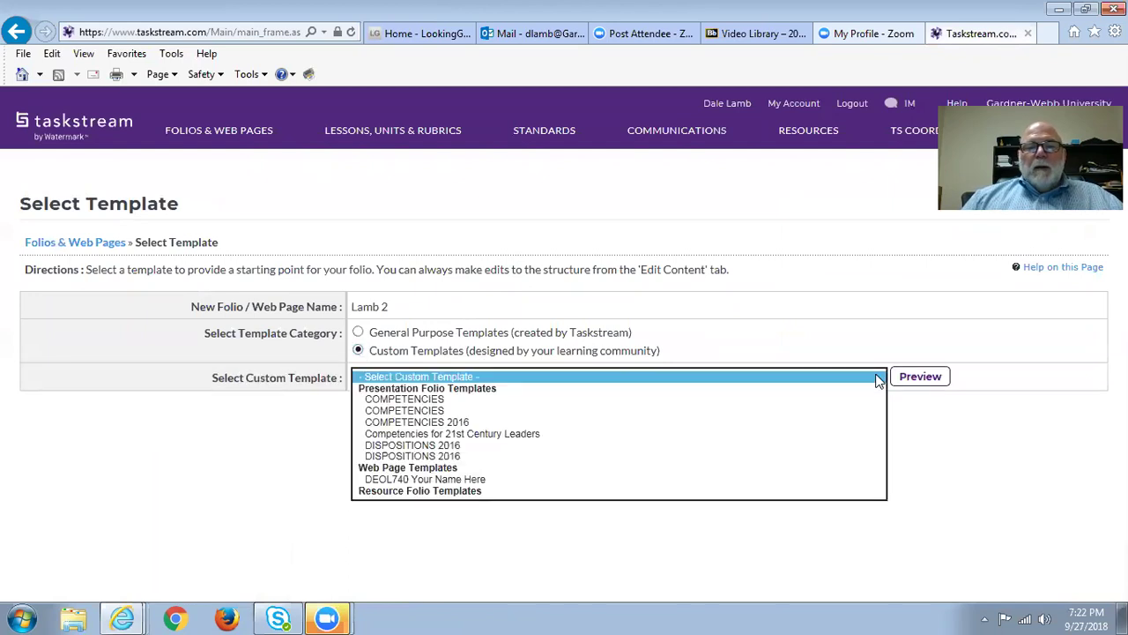
left_click(513, 434)
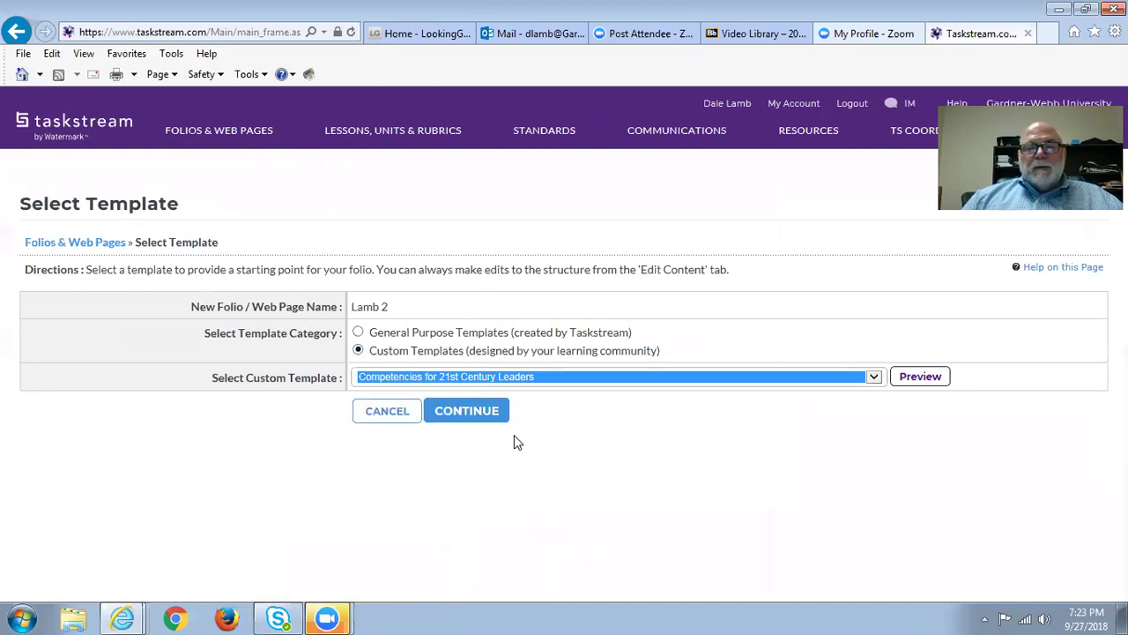
left_click(466, 410)
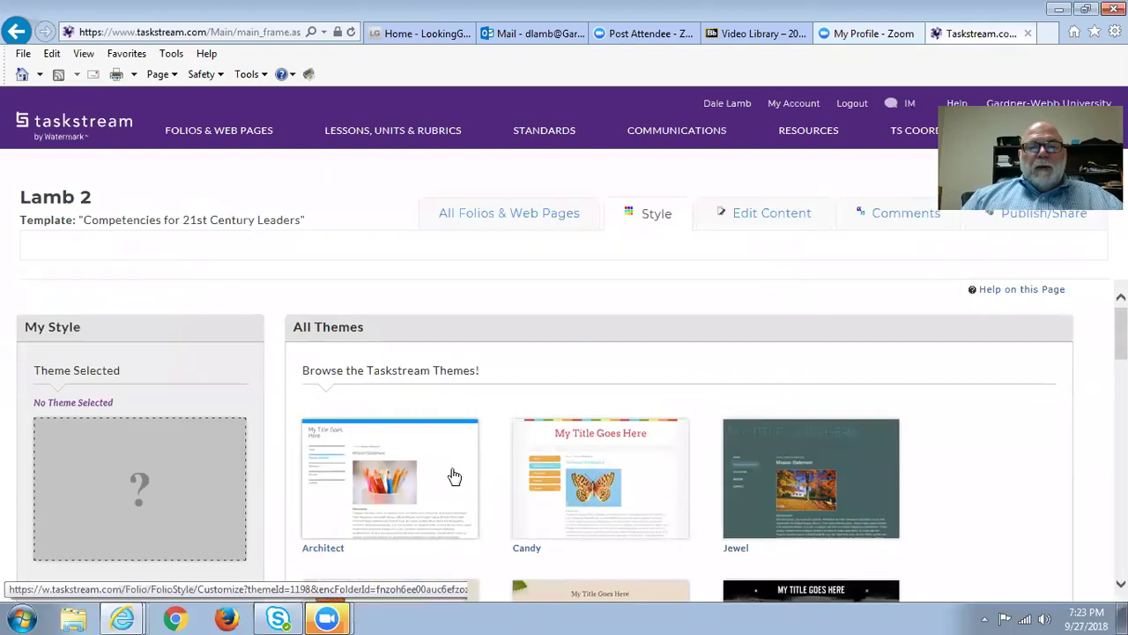
Step: Apply the Architect theme to the folio with its default vertical layout and blue color
left_click(454, 477)
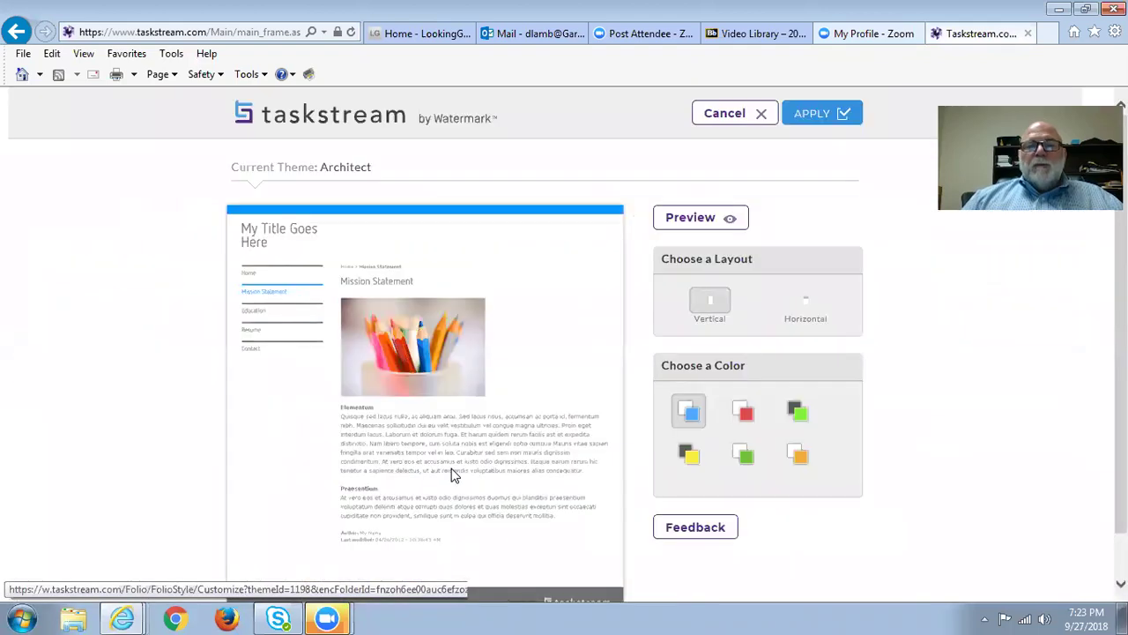
left_click(837, 112)
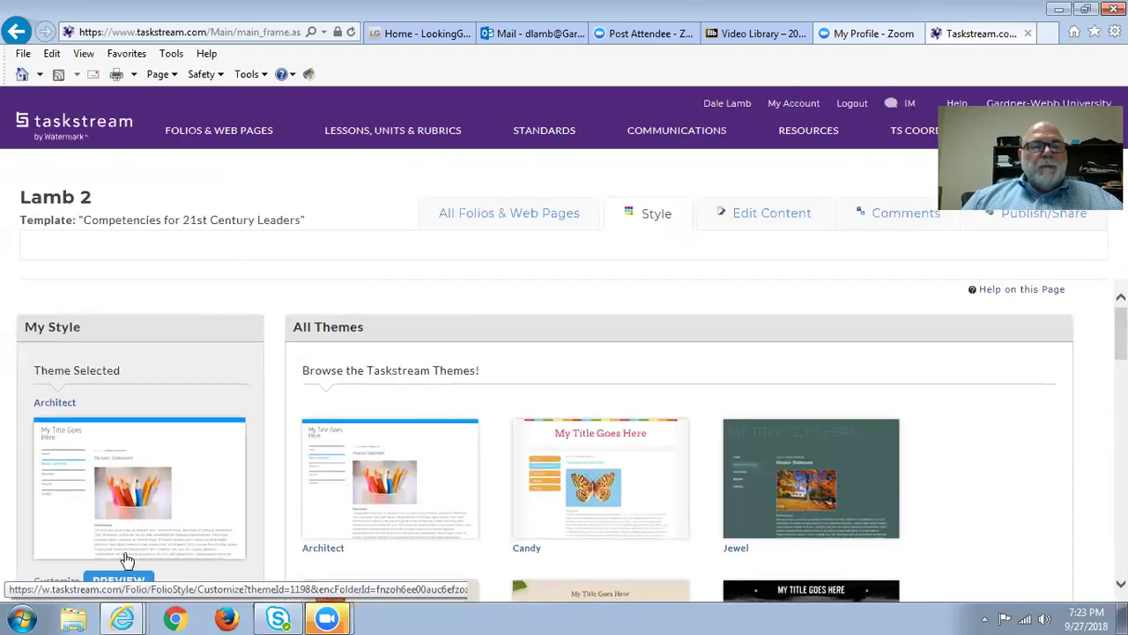
scroll(126, 536, "down", 2)
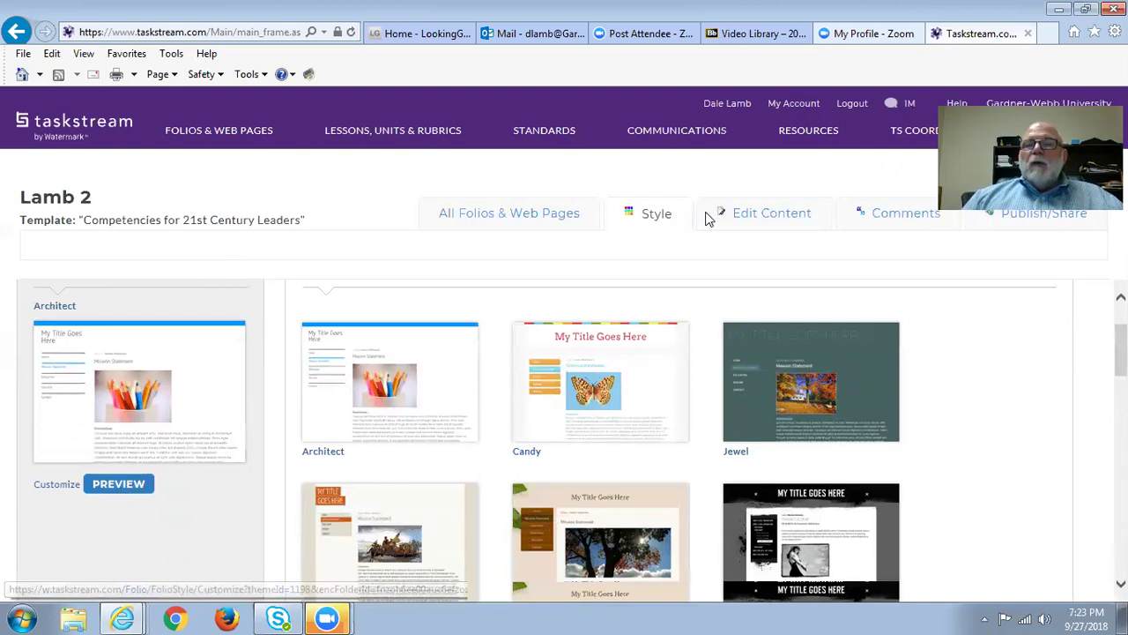
Step: Find the Candy-themed Fall 2018 2 folio in the Folios & Web Pages list and reopen it for content editing
left_click(190, 134)
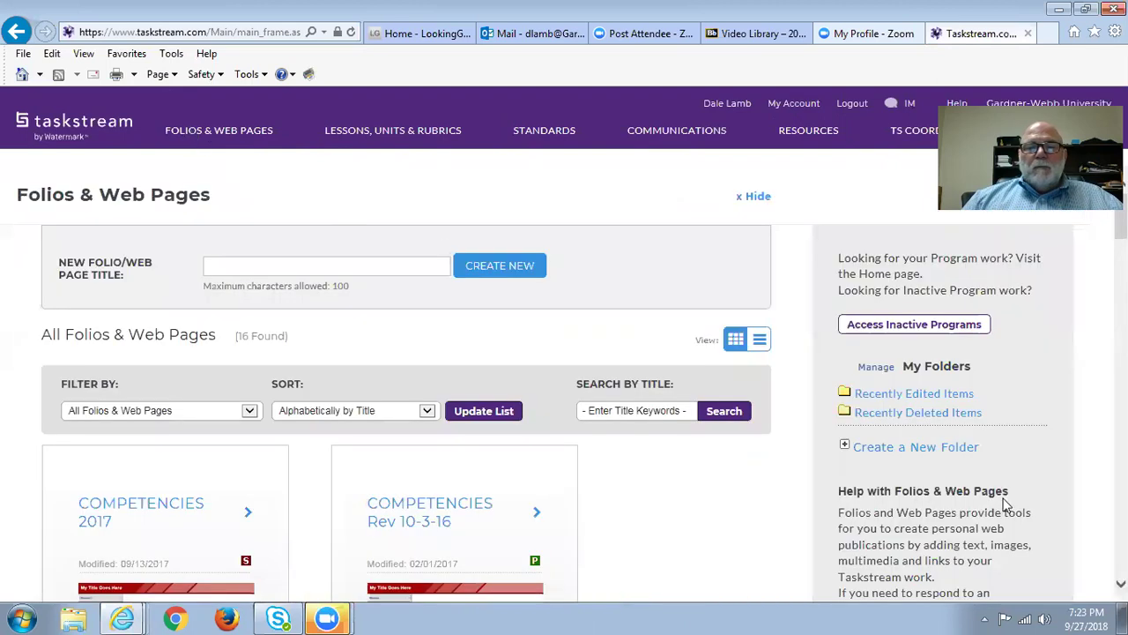
scroll(798, 501, "down", 5)
scroll(798, 501, "down", 3)
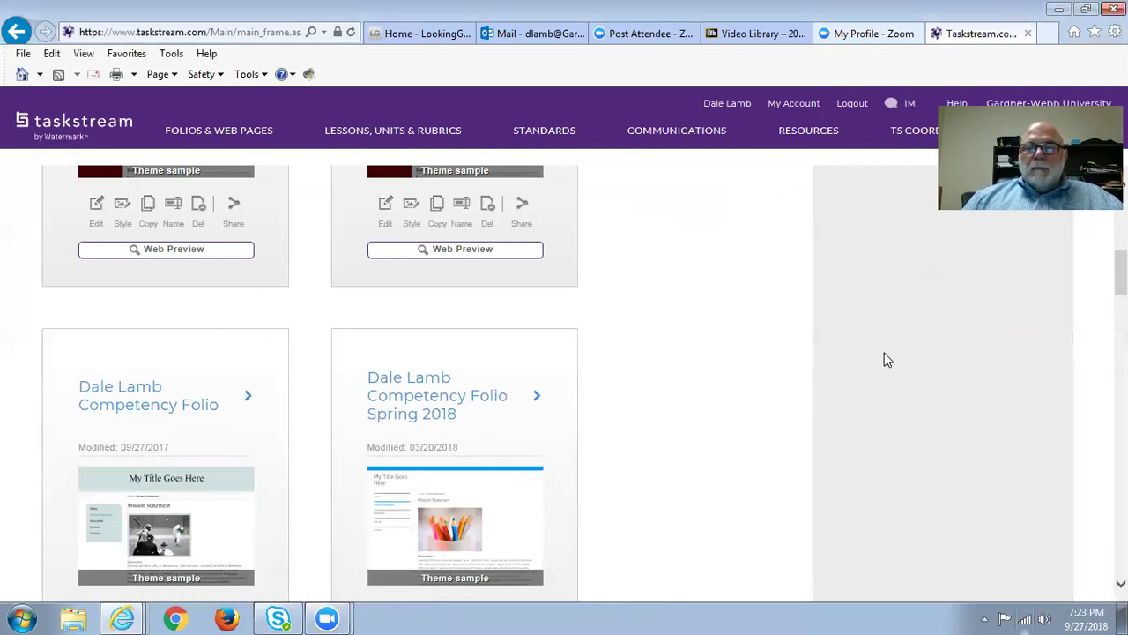
scroll(884, 360, "down", 3)
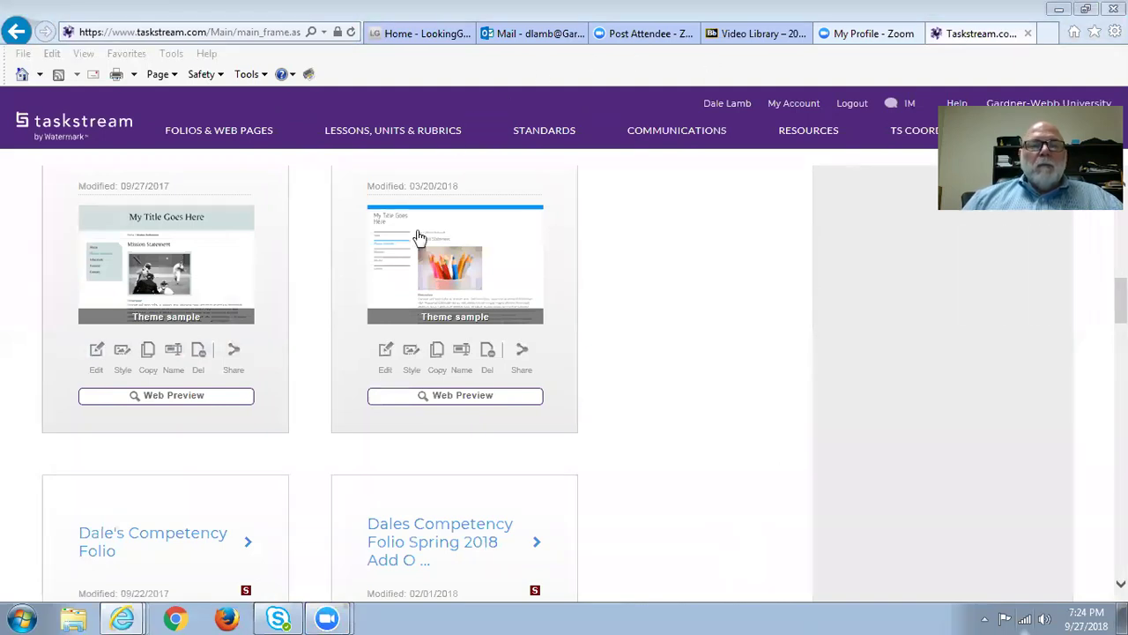
left_click(1053, 402)
left_click_drag(1120, 300, 1120, 551)
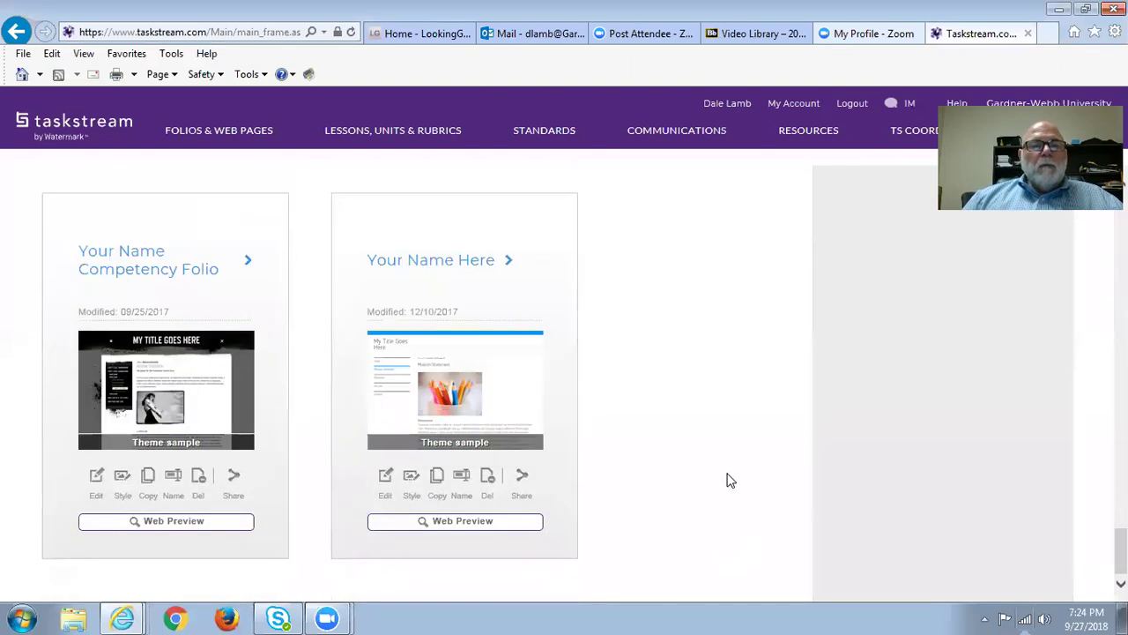
scroll(710, 441, "up", 10)
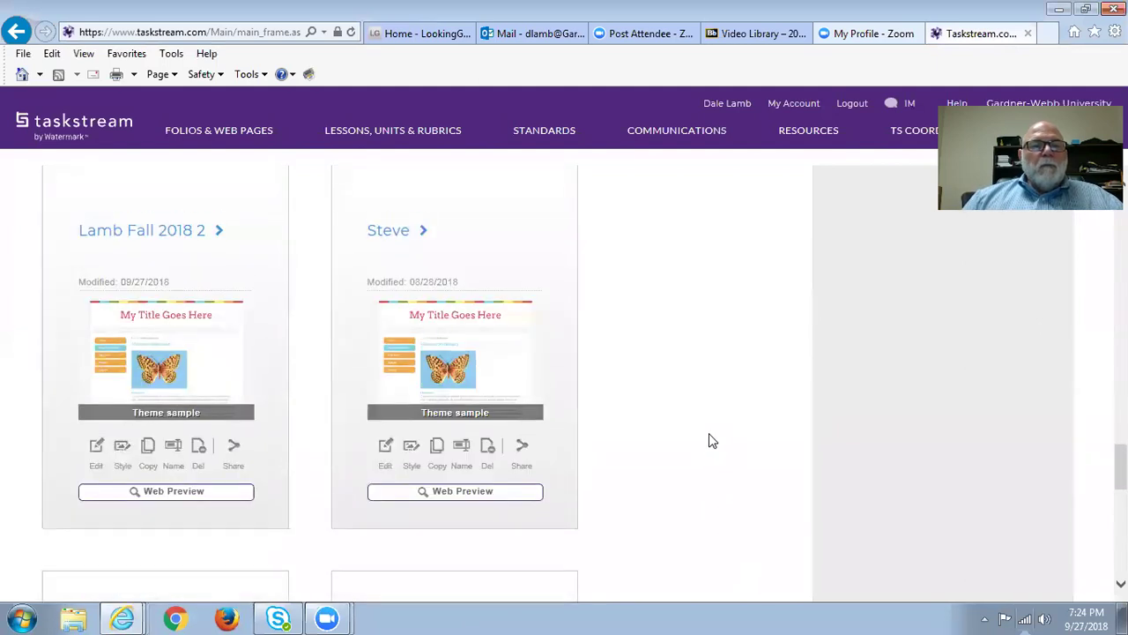
left_click(136, 254)
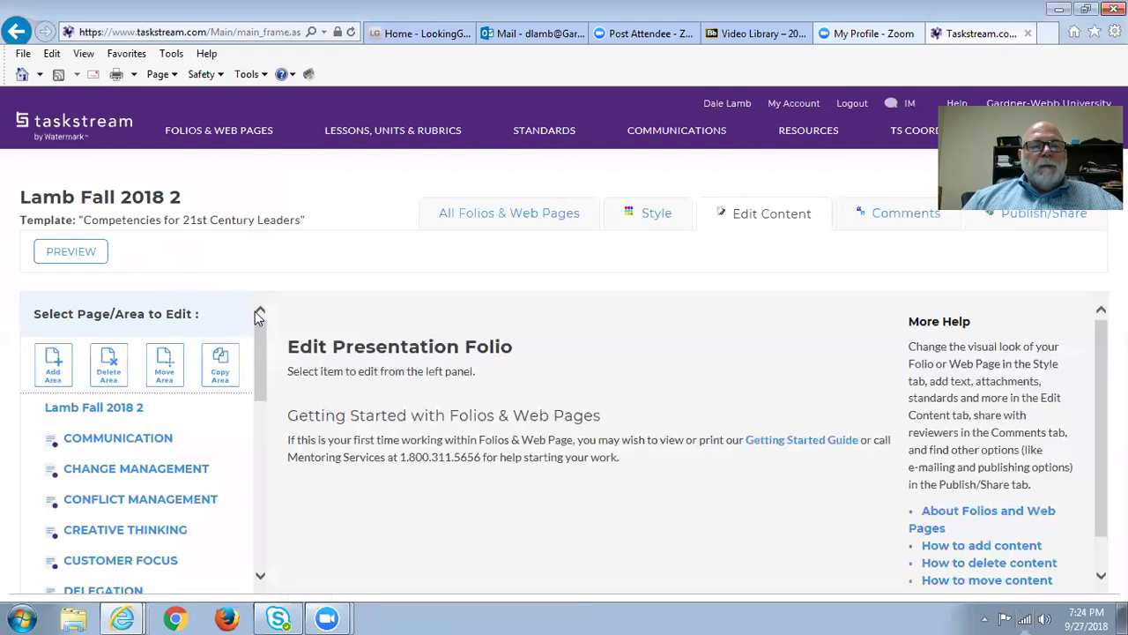
scroll(697, 476, "down", 1)
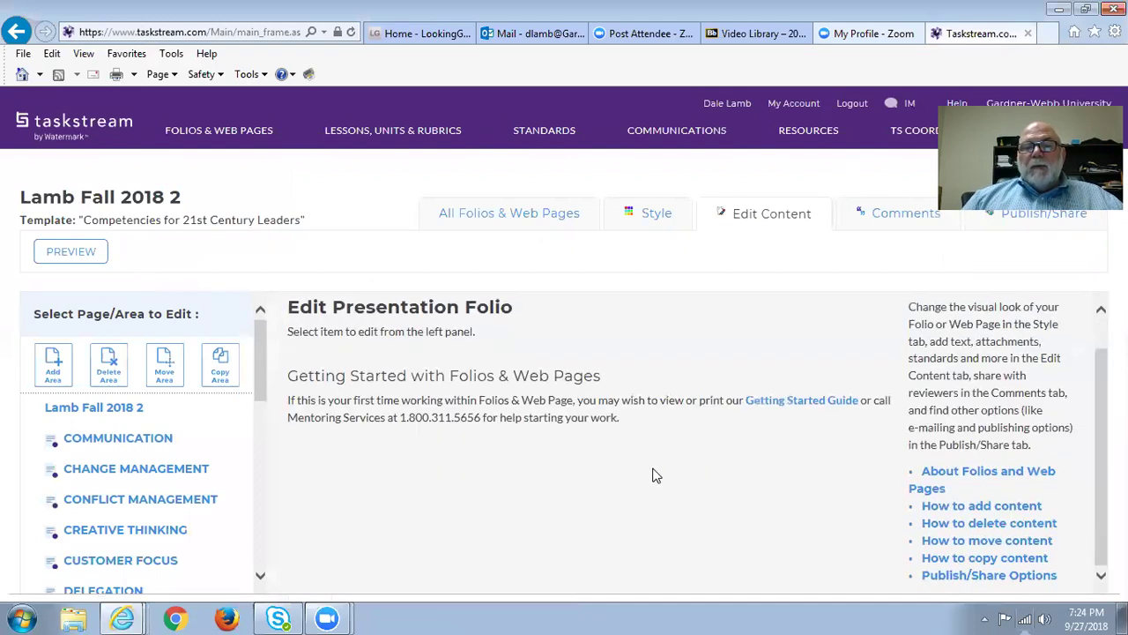
Step: Examine the evidence requirements in the text sections of the Communication and Change Management areas
left_click(138, 445)
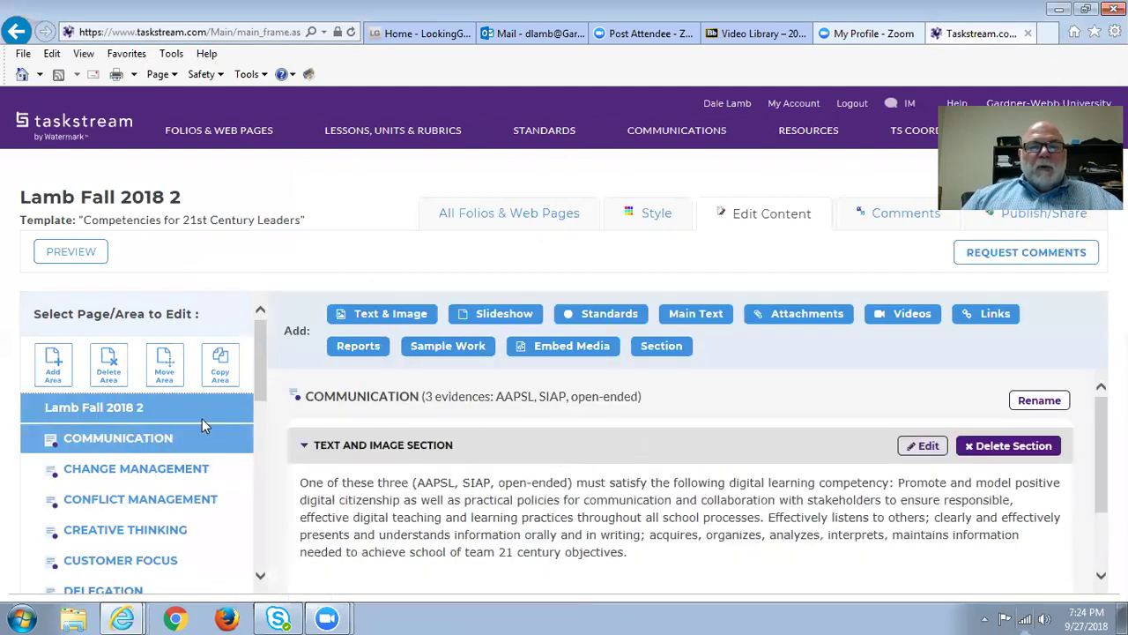
scroll(671, 438, "down", 2)
scroll(675, 445, "up", 1)
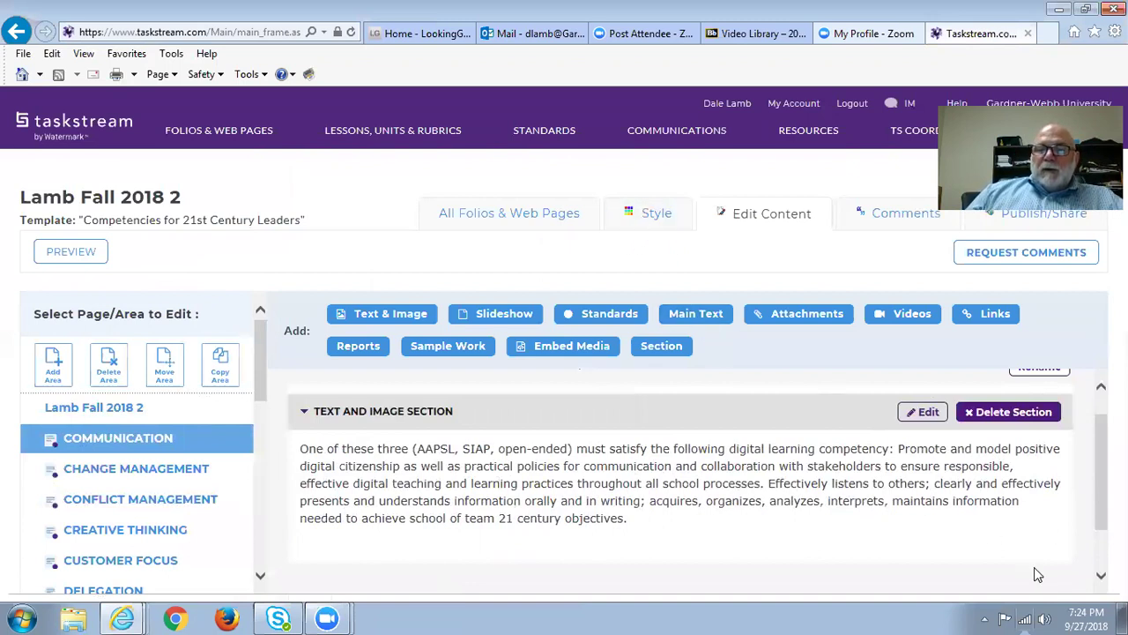
scroll(1012, 486, "down", 1)
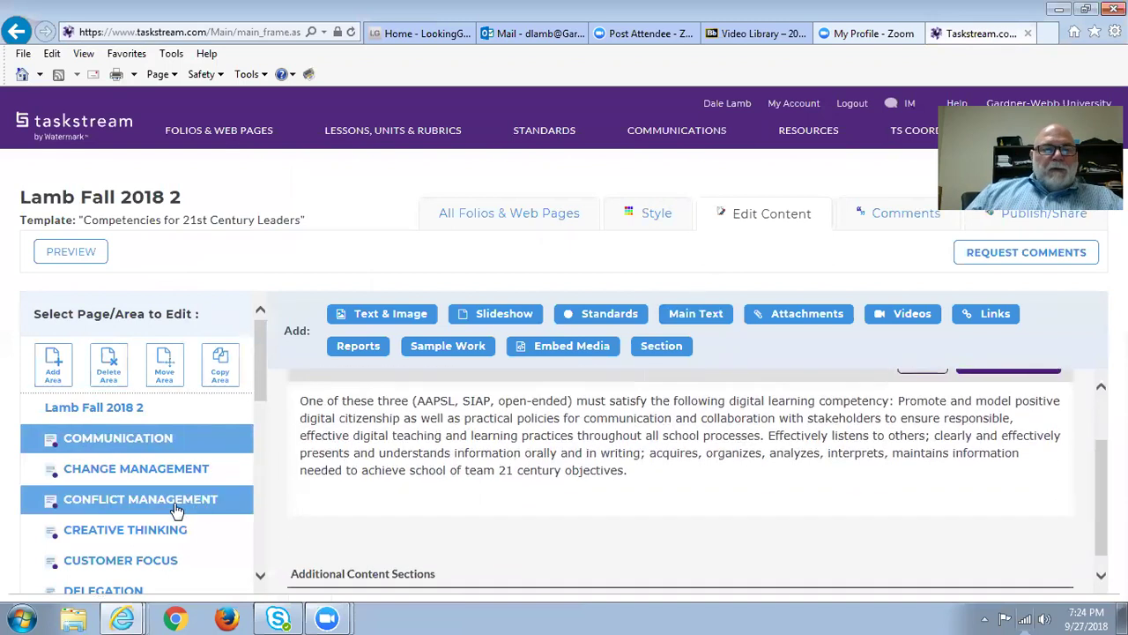
left_click(187, 476)
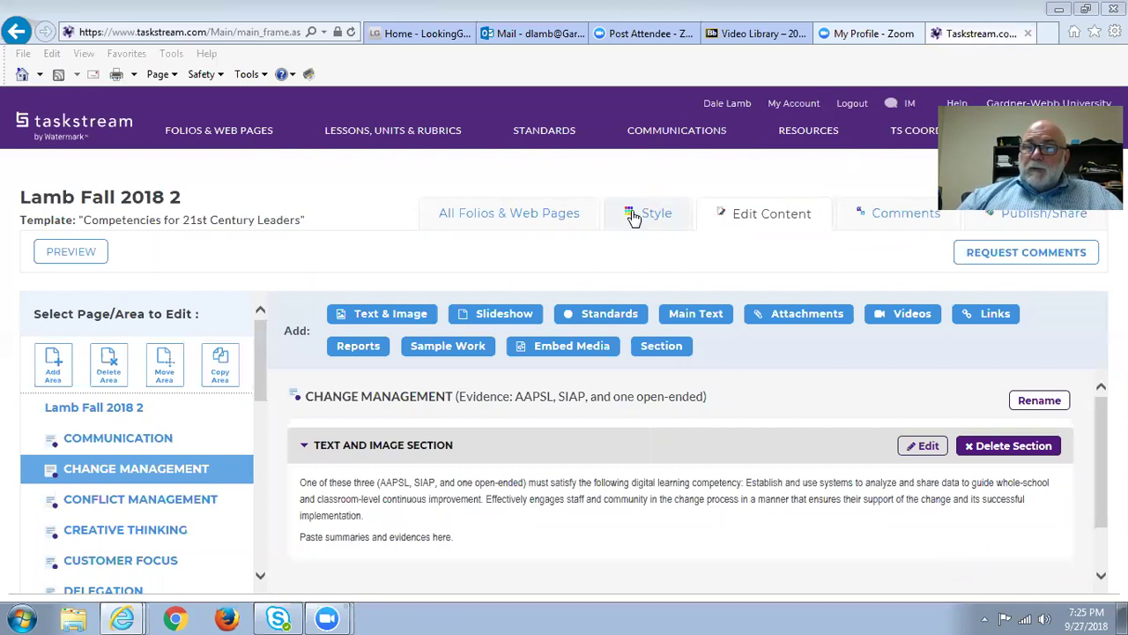
left_click(379, 316)
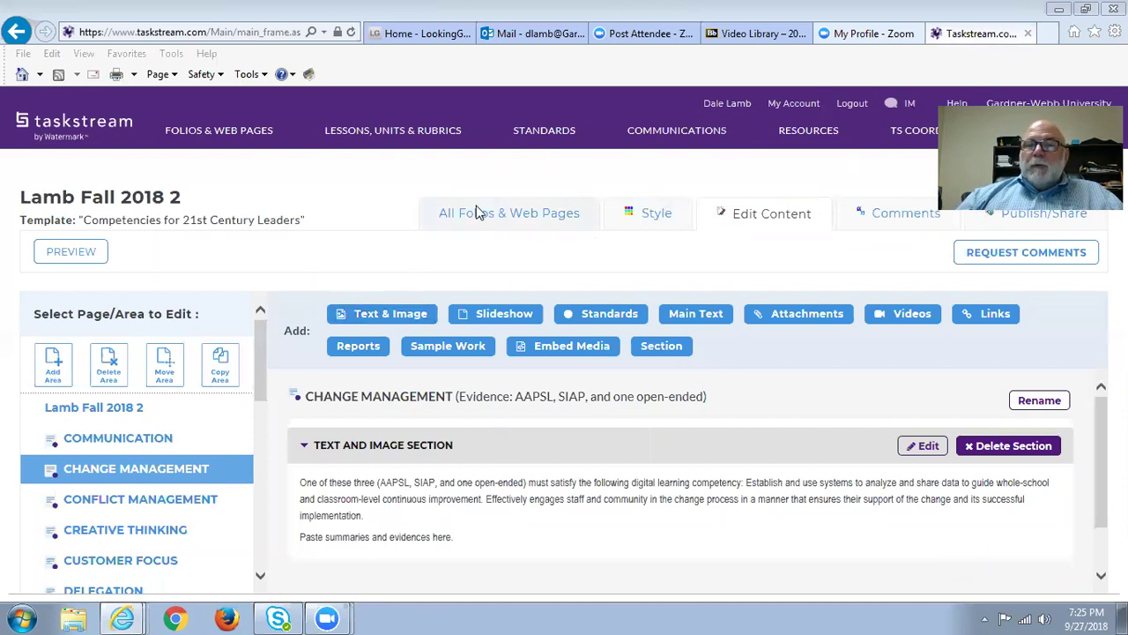
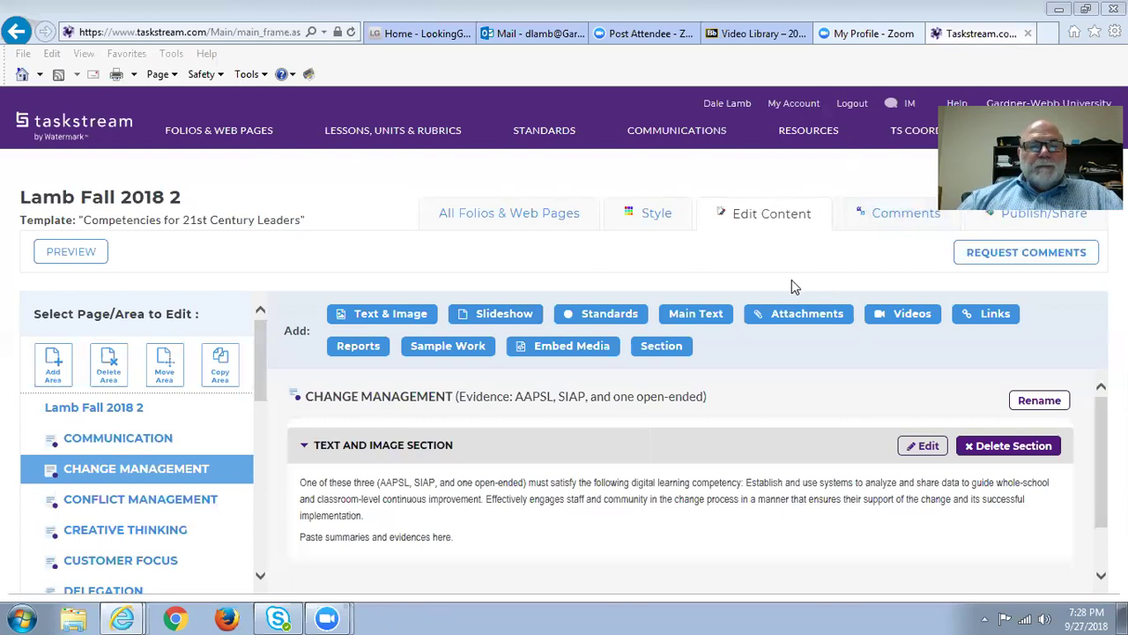
Step: Open the Conflict Management area and look through the remaining areas down to Digital Learning Competencies and Internship Logs
left_click(135, 499)
scroll(134, 508, "down", 5)
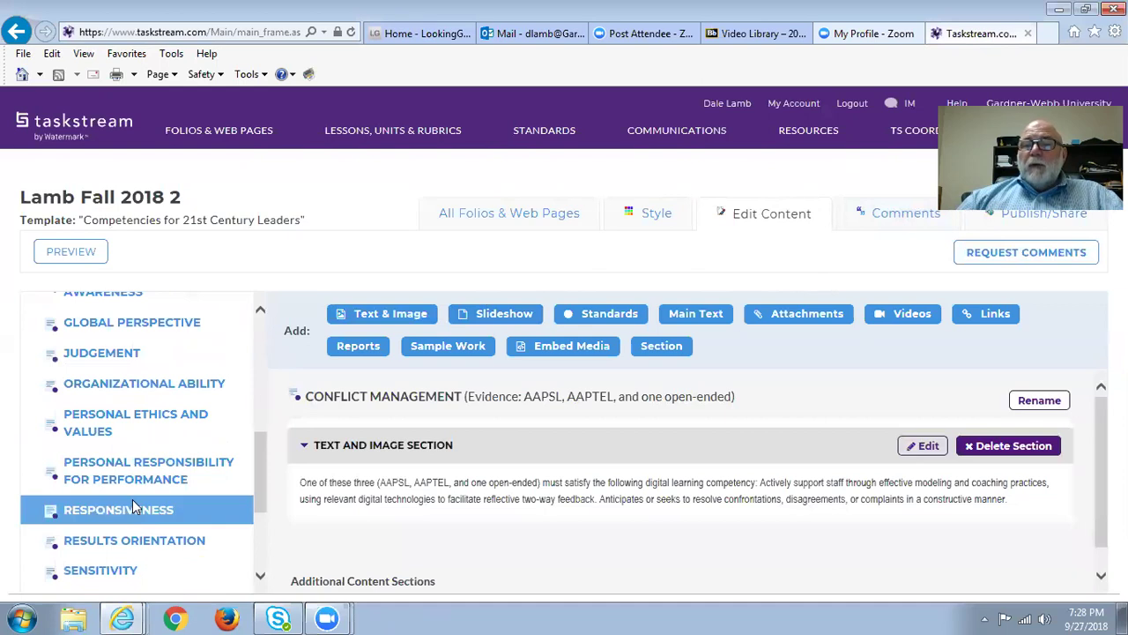
scroll(132, 499, "down", 3)
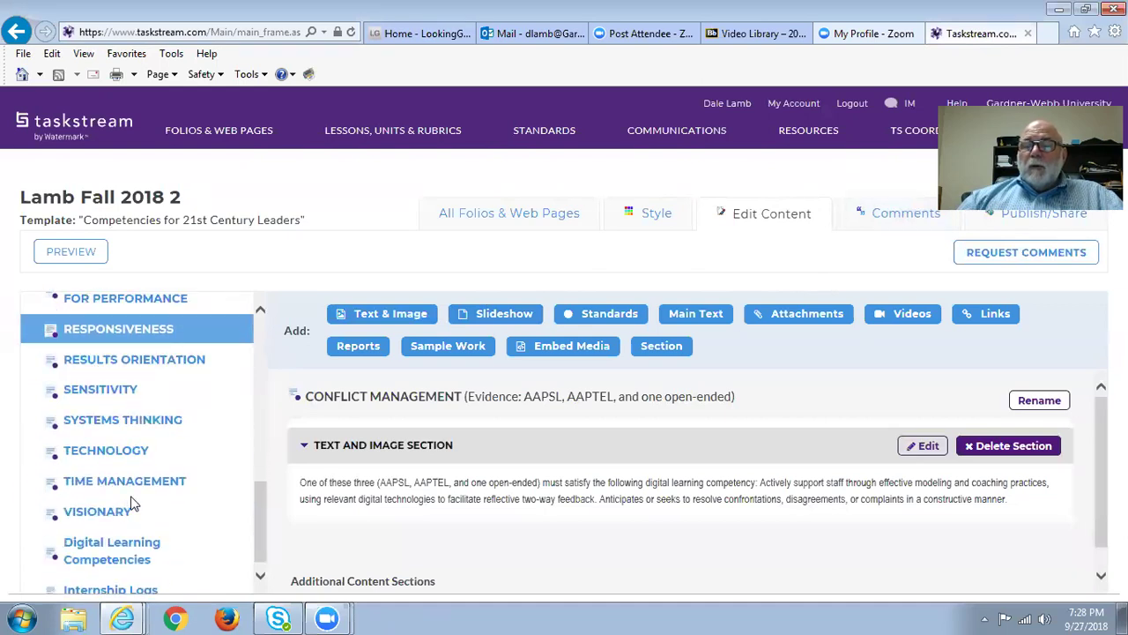
scroll(132, 502, "down", 1)
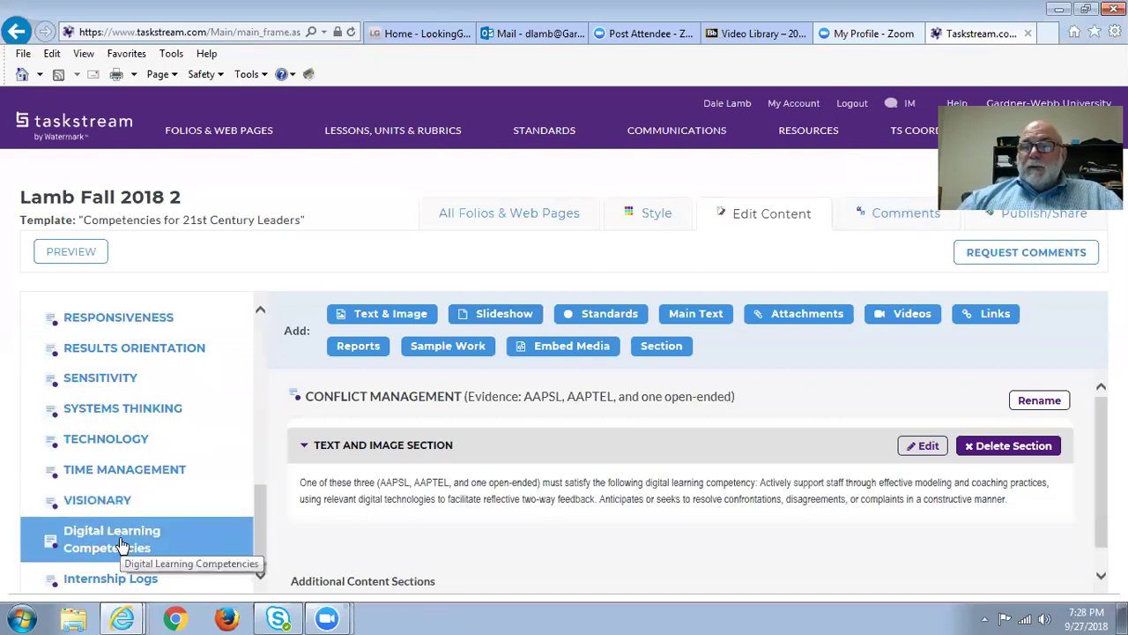
Step: Open the Digital Learning Competencies area and look through its evidence link tables, from Content & Instruction down to Community
left_click(121, 542)
scroll(676, 436, "down", 10)
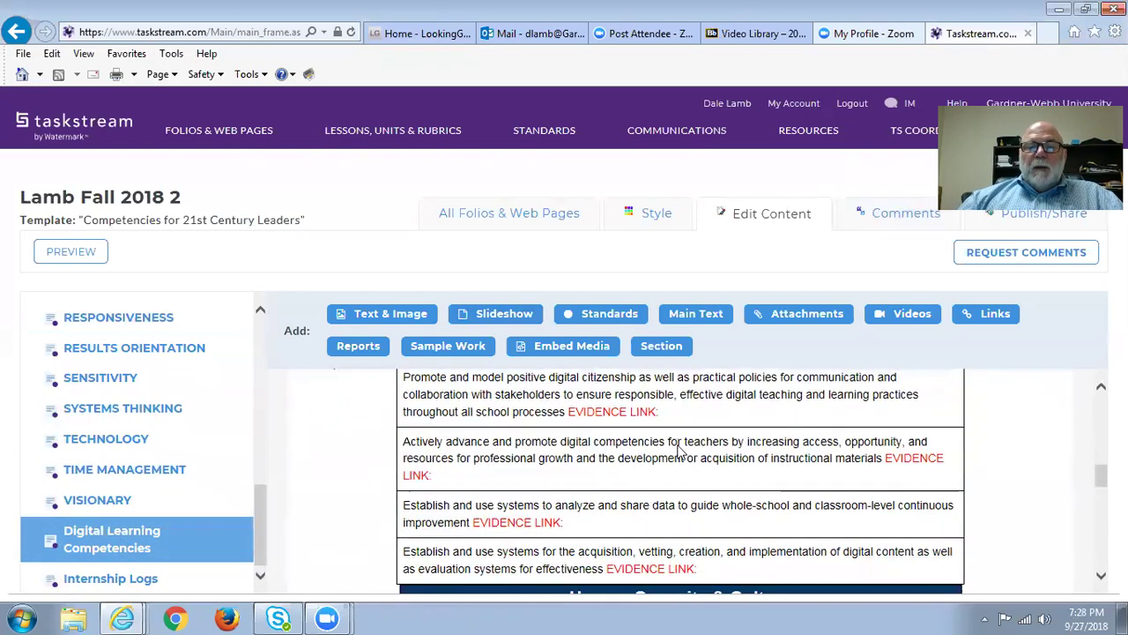
scroll(678, 451, "down", 8)
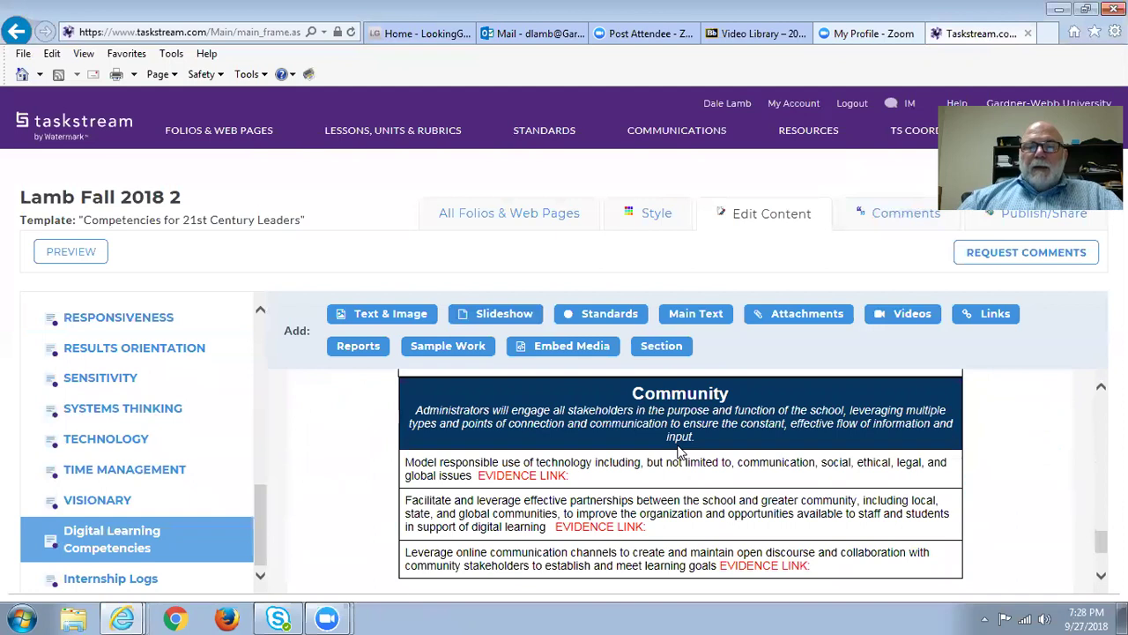
scroll(678, 450, "up", 10)
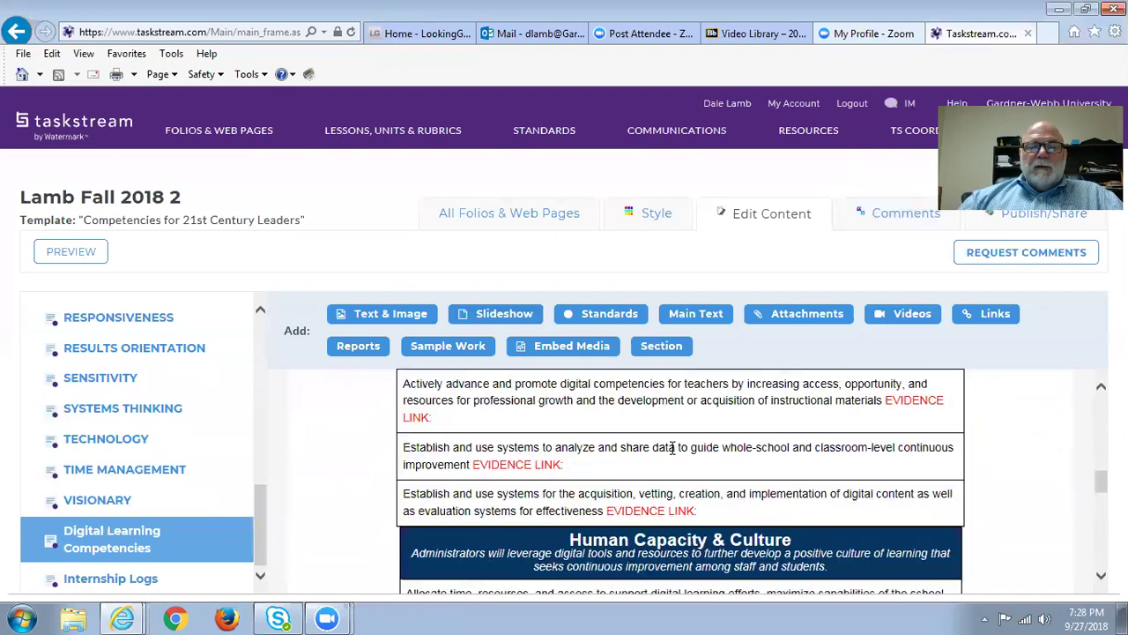
scroll(108, 367, "up", 10)
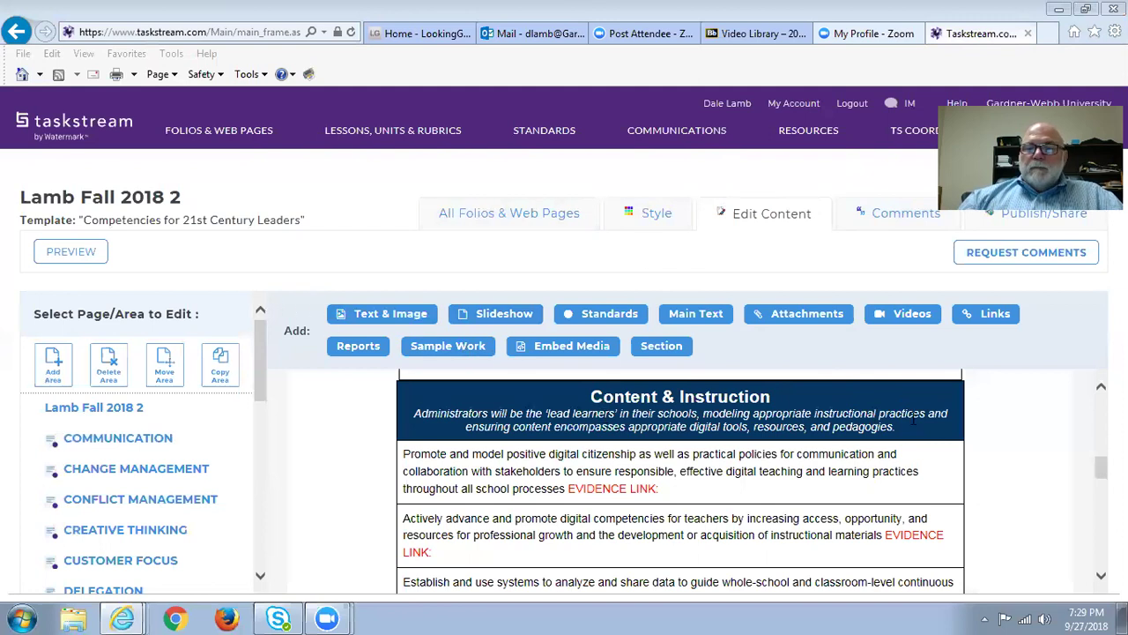
scroll(421, 529, "down", 1)
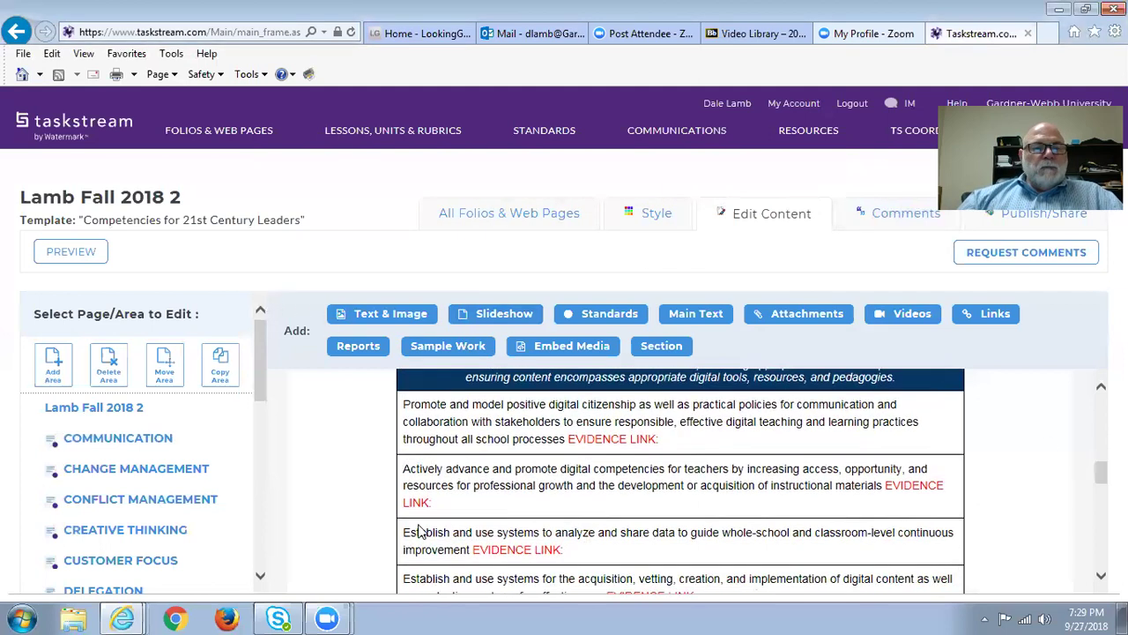
Step: Review the evidence requirements of the Communication, Change Management and Creative Thinking areas and look down the area list
left_click(141, 433)
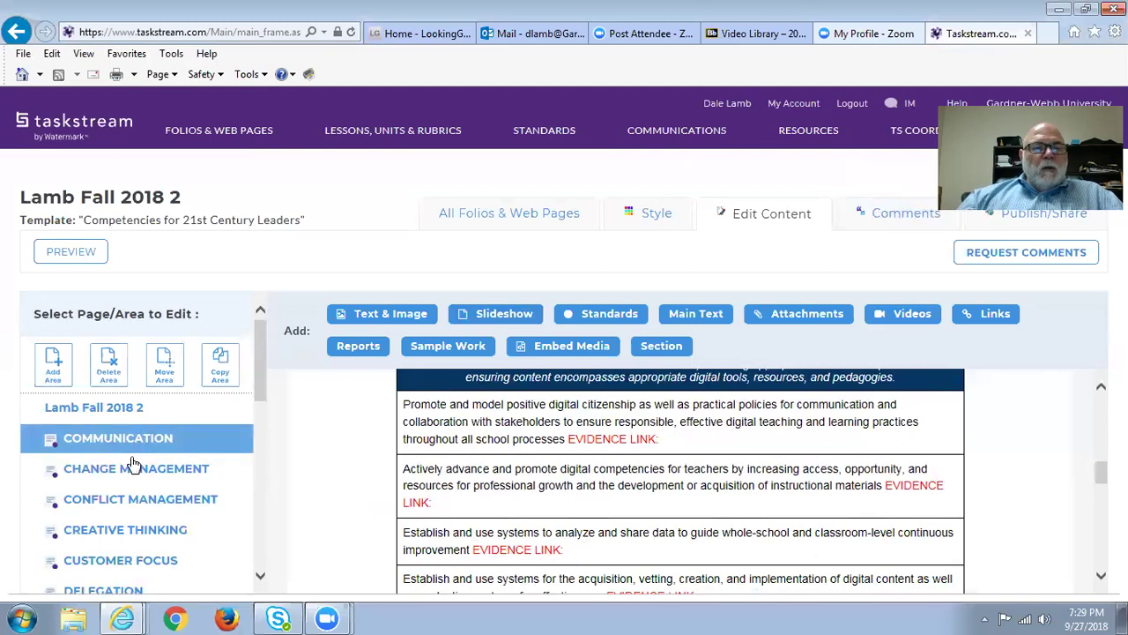
left_click(130, 473)
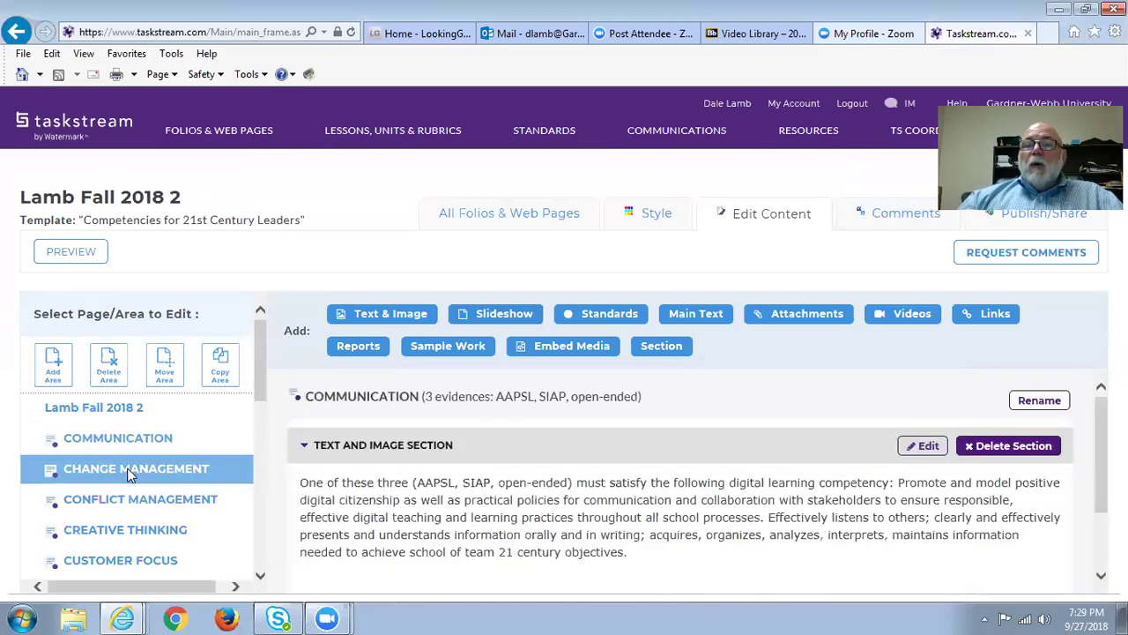
left_click(126, 507)
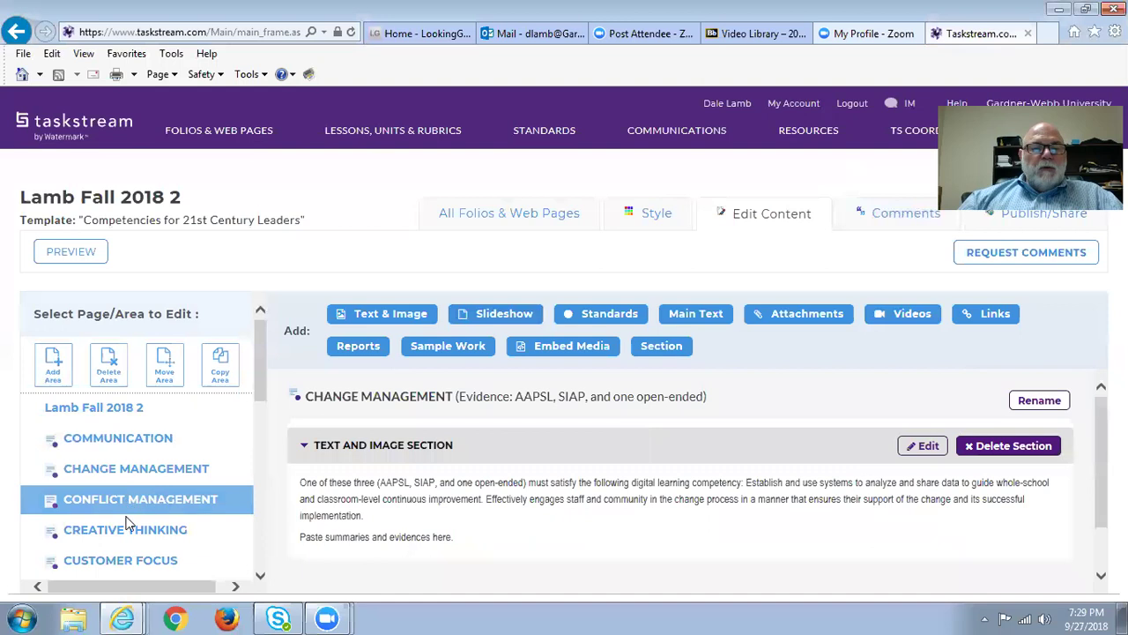
left_click(124, 529)
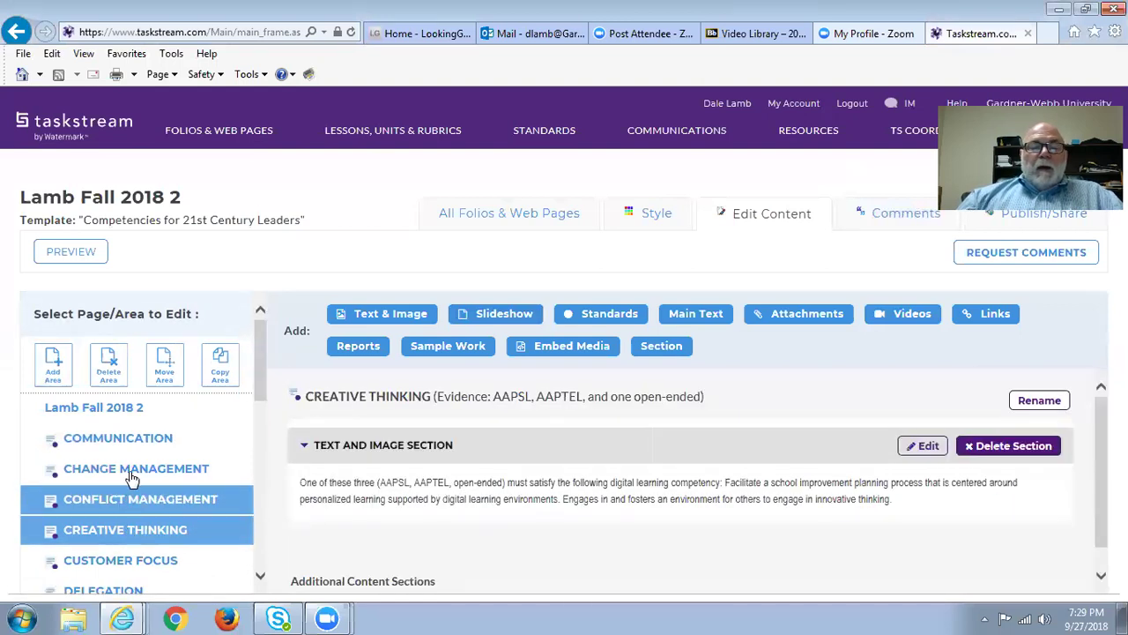
scroll(149, 431, "down", 3)
scroll(152, 431, "down", 5)
scroll(151, 432, "up", 8)
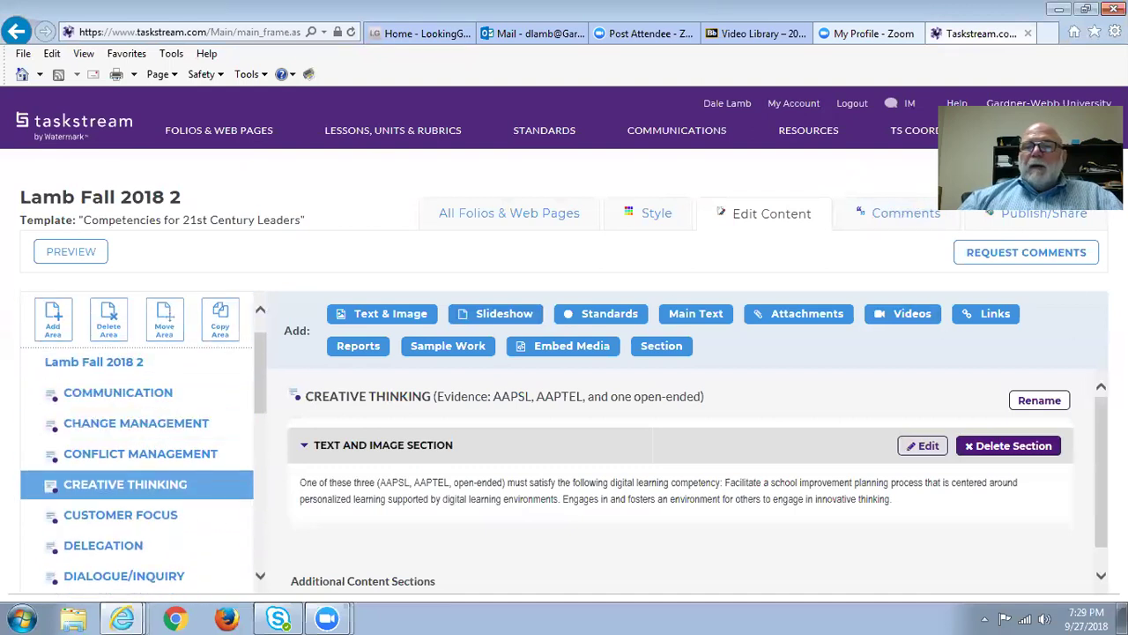
Step: Start a comment request covering the Change Management, Conflict Management, Creative Thinking, Customer Focus and Delegation areas
left_click(1063, 261)
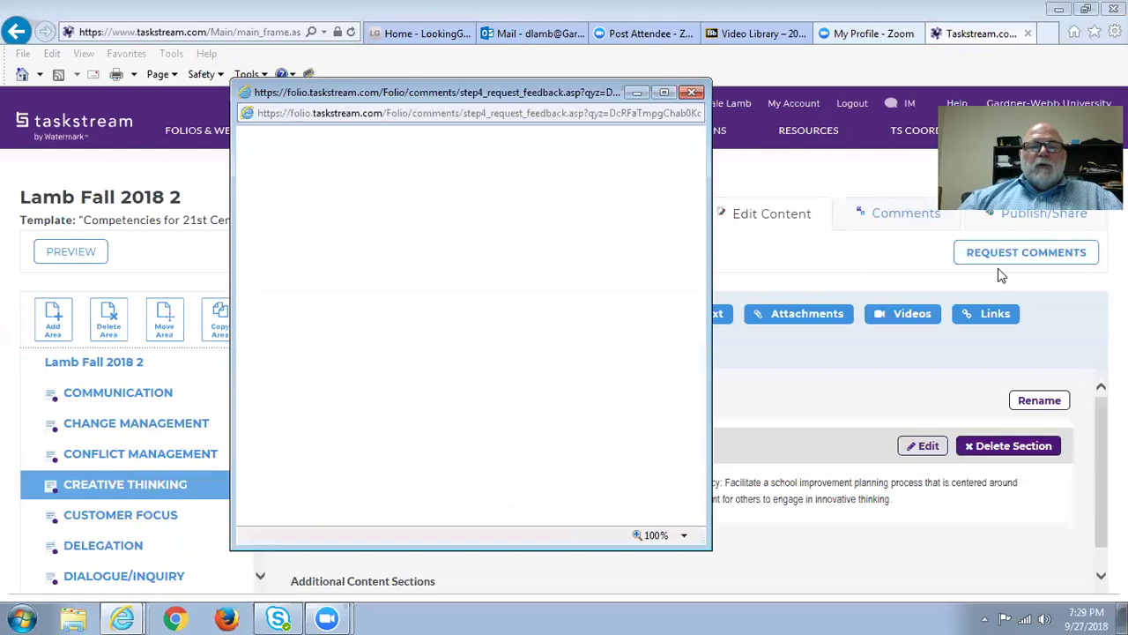
scroll(444, 391, "down", 3)
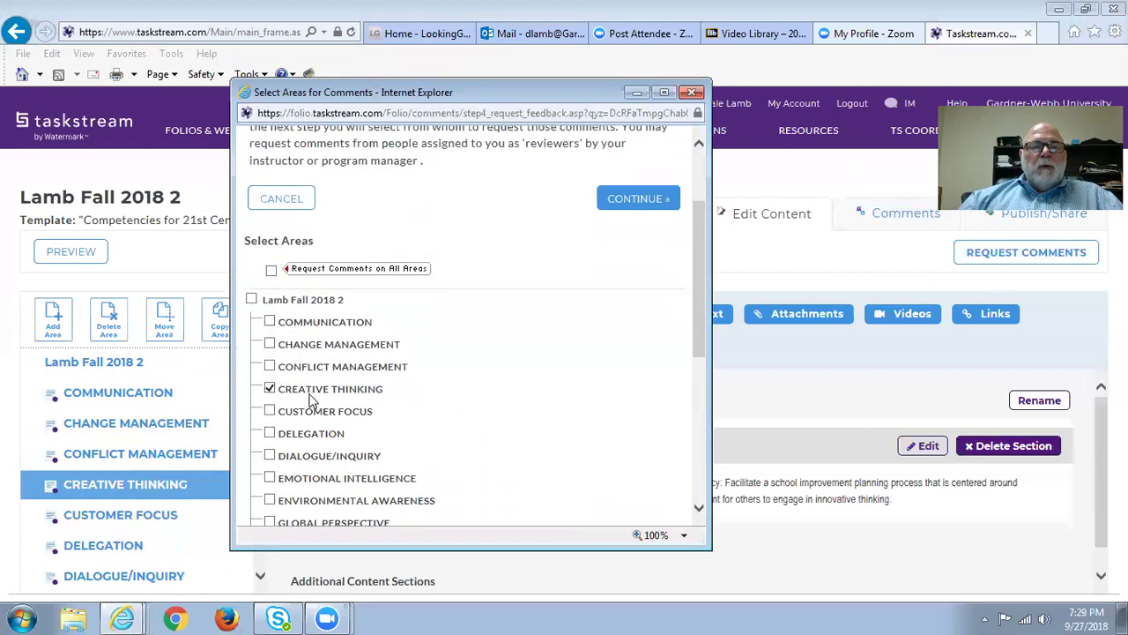
left_click(270, 367)
left_click(270, 345)
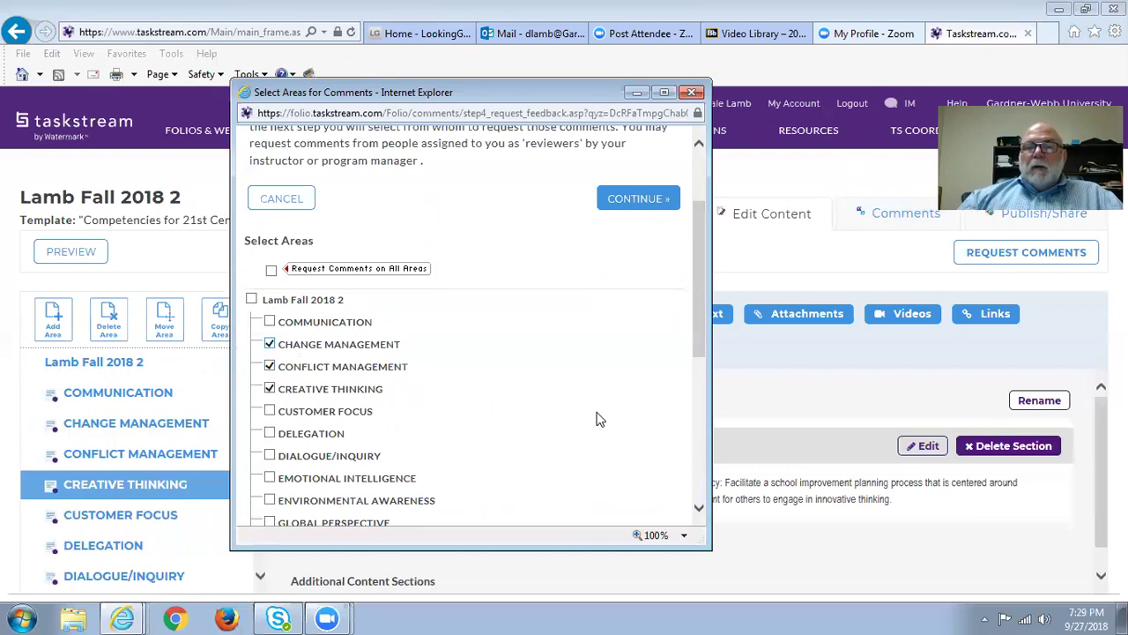
left_click(273, 411)
left_click(270, 433)
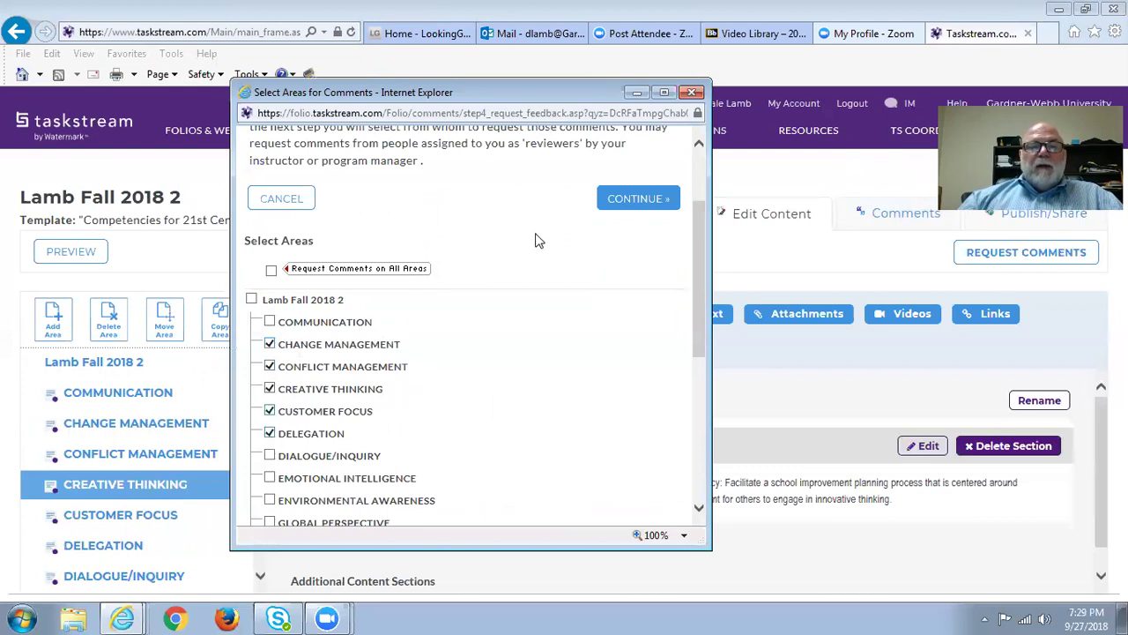
left_click(622, 201)
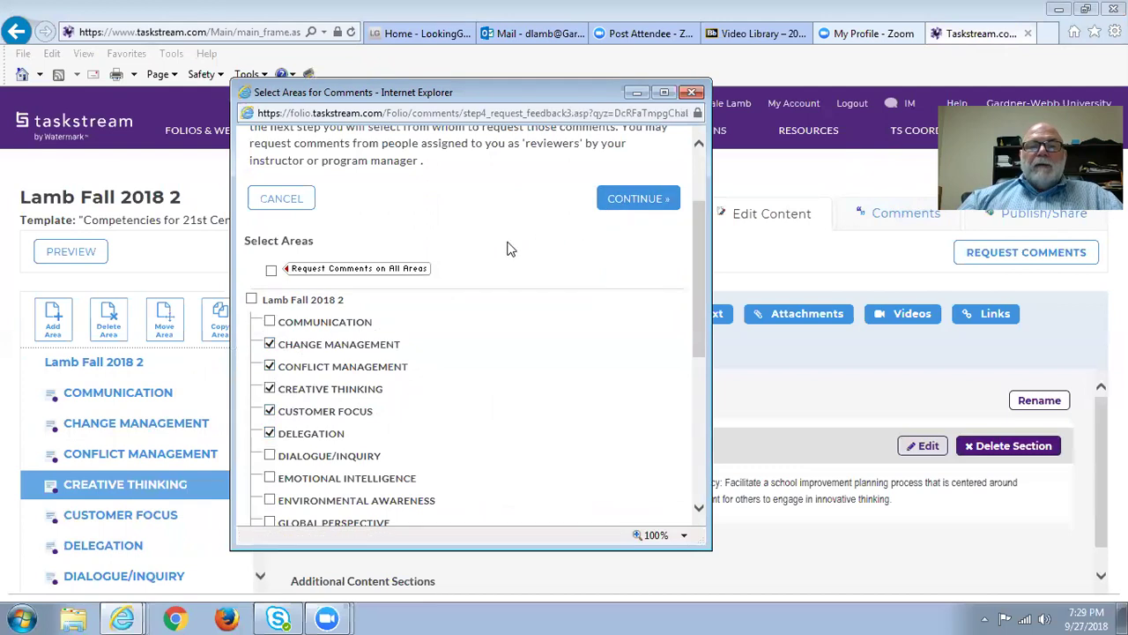
Step: Select the account holder's own name as reviewer in the MELS Sp 2016 list, submit the comment request and close its confirmation
scroll(498, 264, "down", 3)
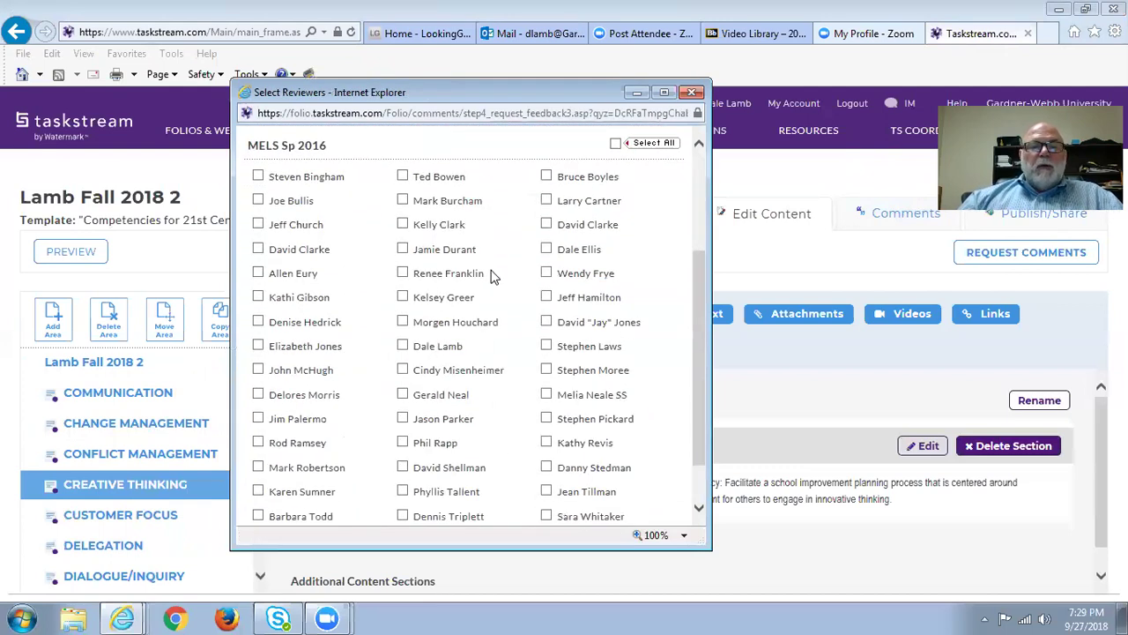
left_click(402, 345)
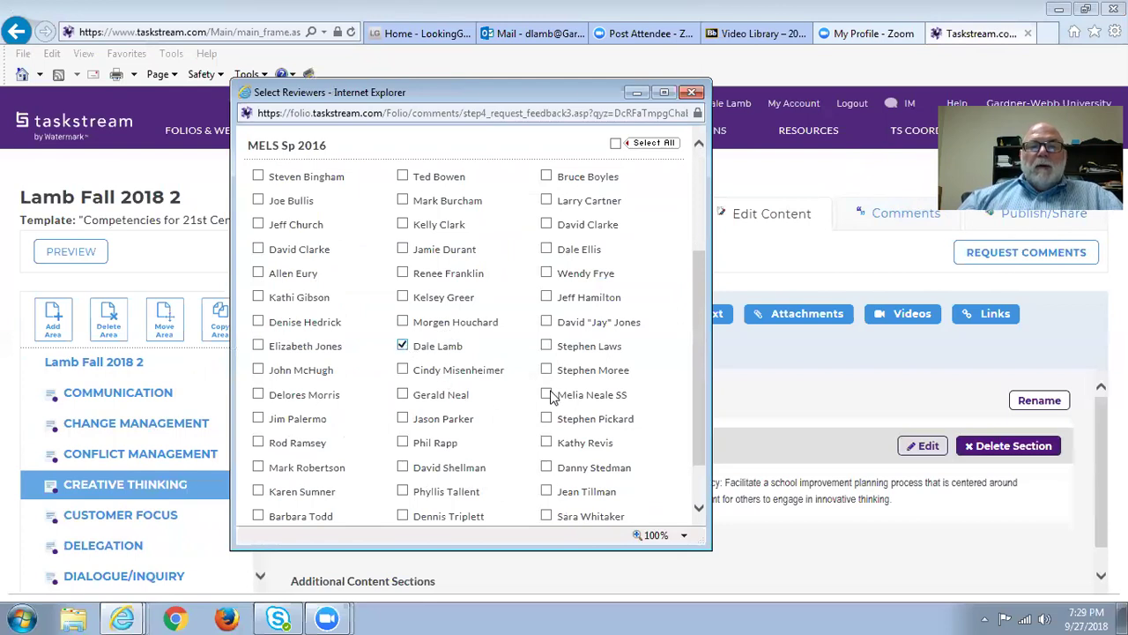
scroll(552, 397, "down", 2)
left_click(617, 493)
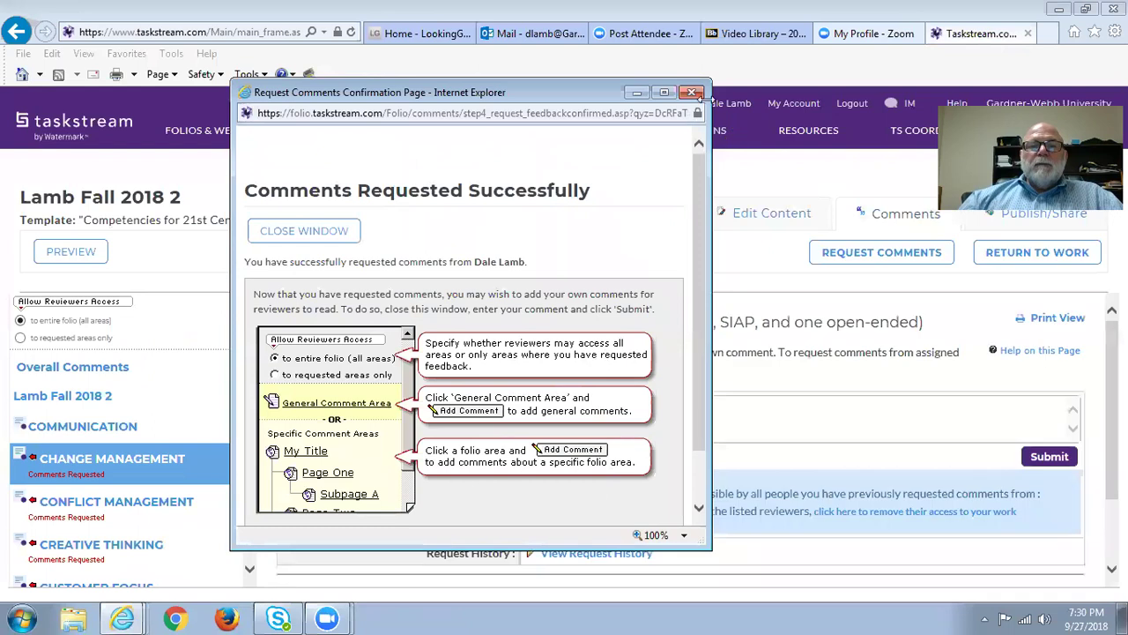
left_click(692, 93)
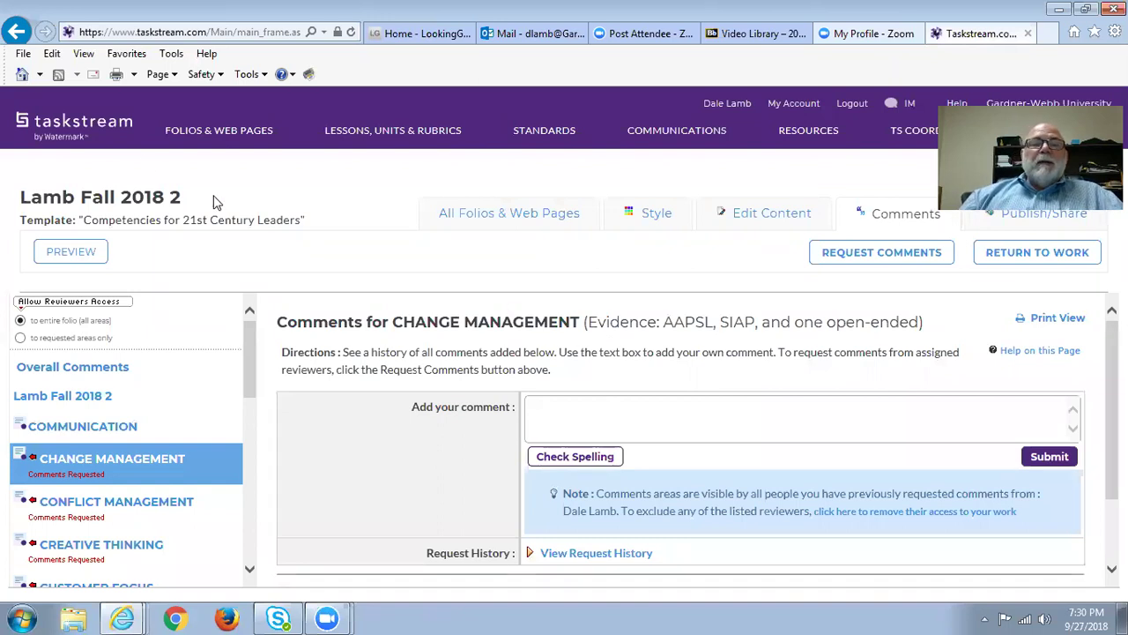
Step: Switch to the Outlook mailbox, leave the old search and open the Taskstream Notification of Comment Request message in the inbox
left_click(526, 35)
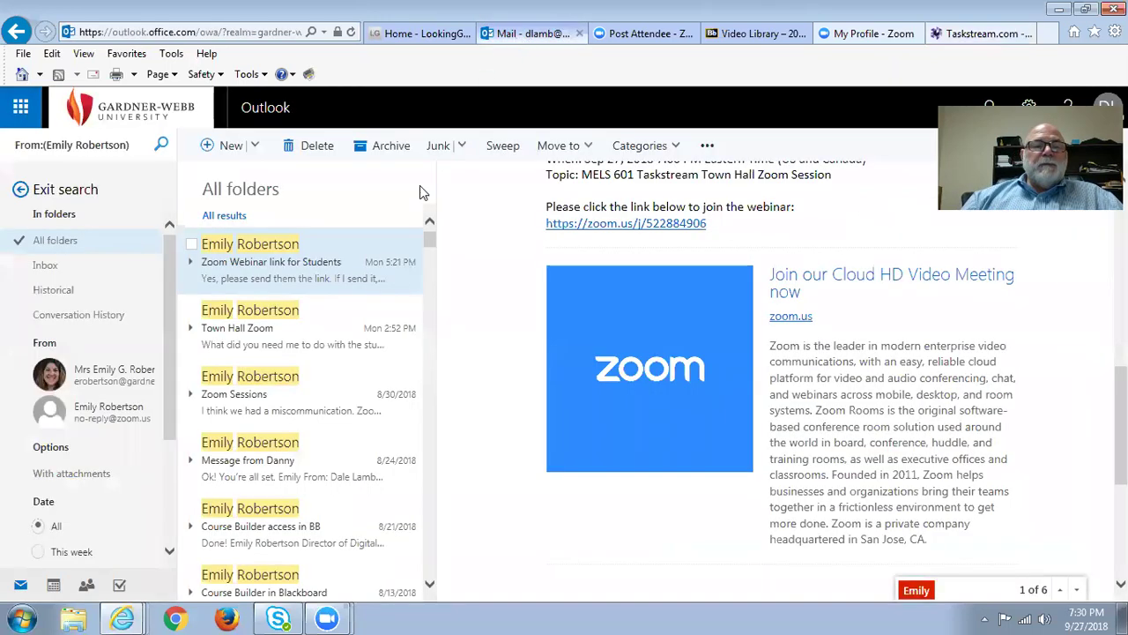
left_click(49, 190)
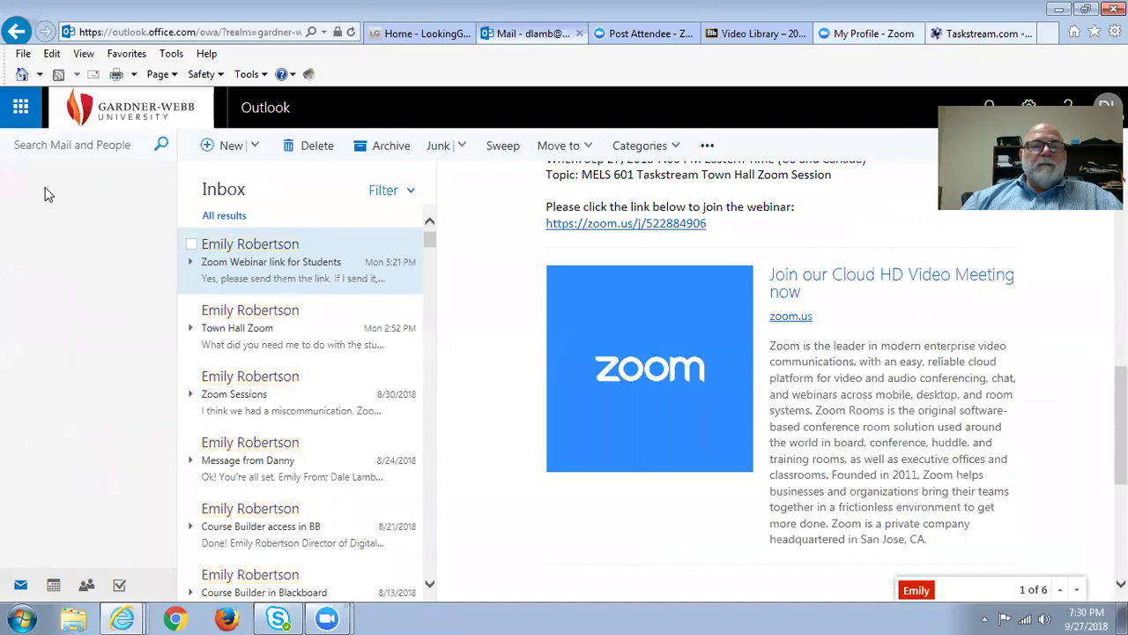
left_click(275, 278)
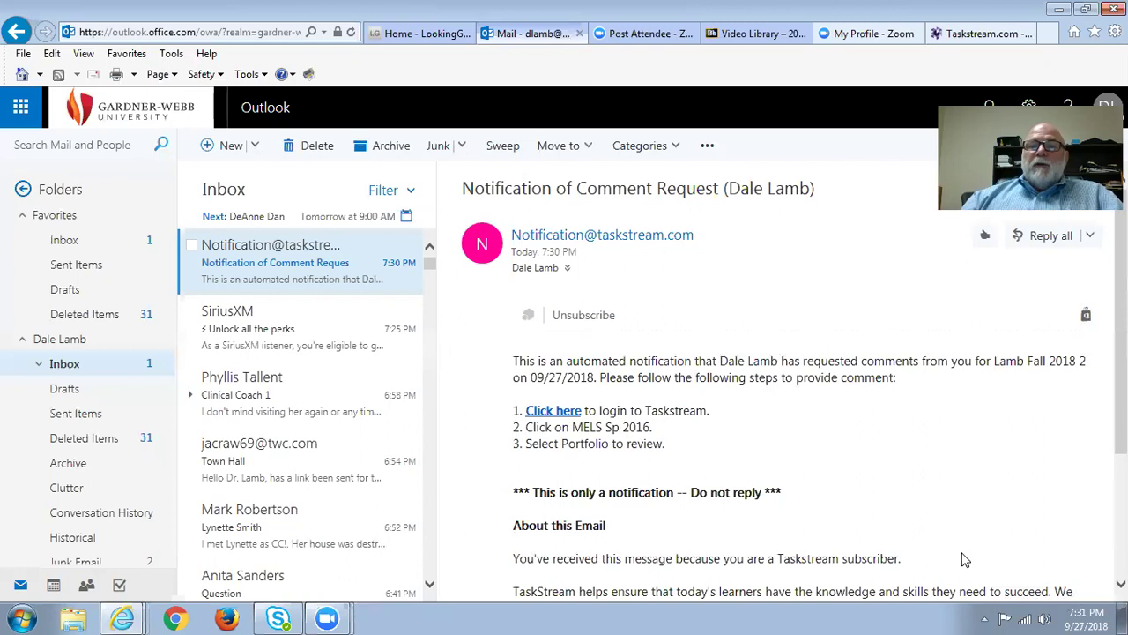
Step: Return to the Taskstream home page and open the MELS Fall 2018 Add-On program from the program list
left_click(985, 34)
scroll(529, 340, "down", 1)
scroll(529, 340, "up", 1)
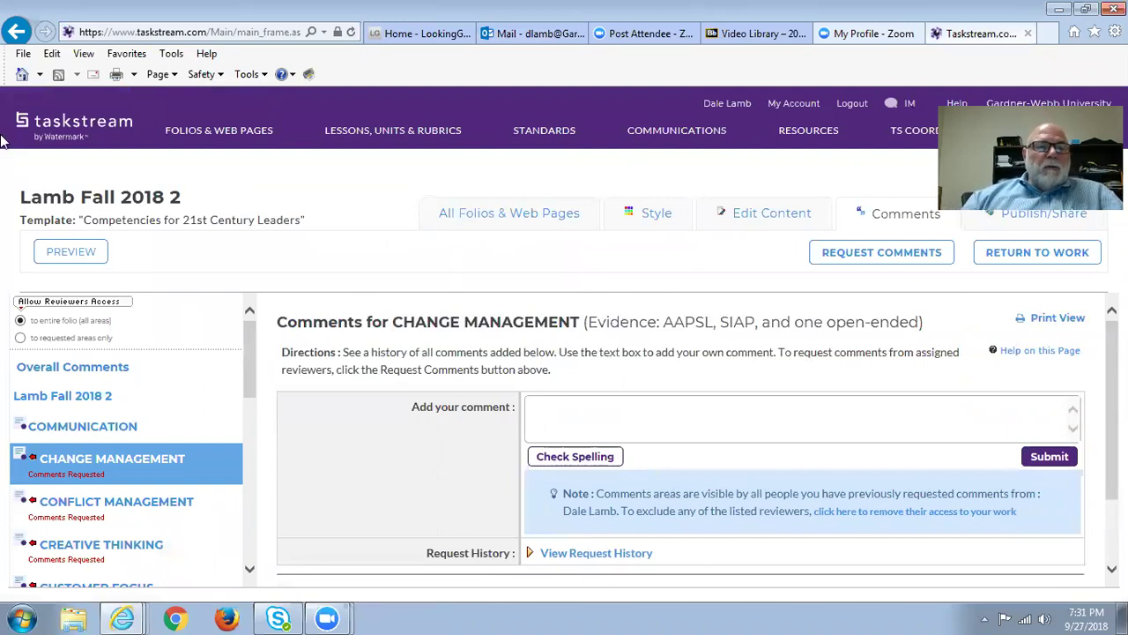
left_click(101, 132)
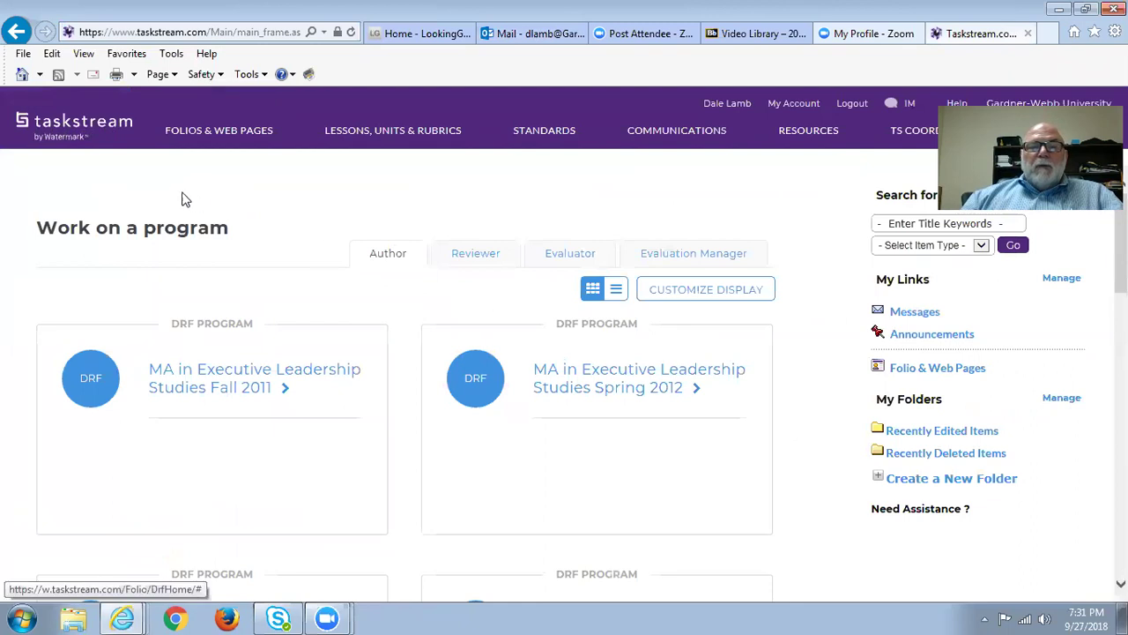
scroll(333, 370, "down", 10)
scroll(339, 377, "down", 6)
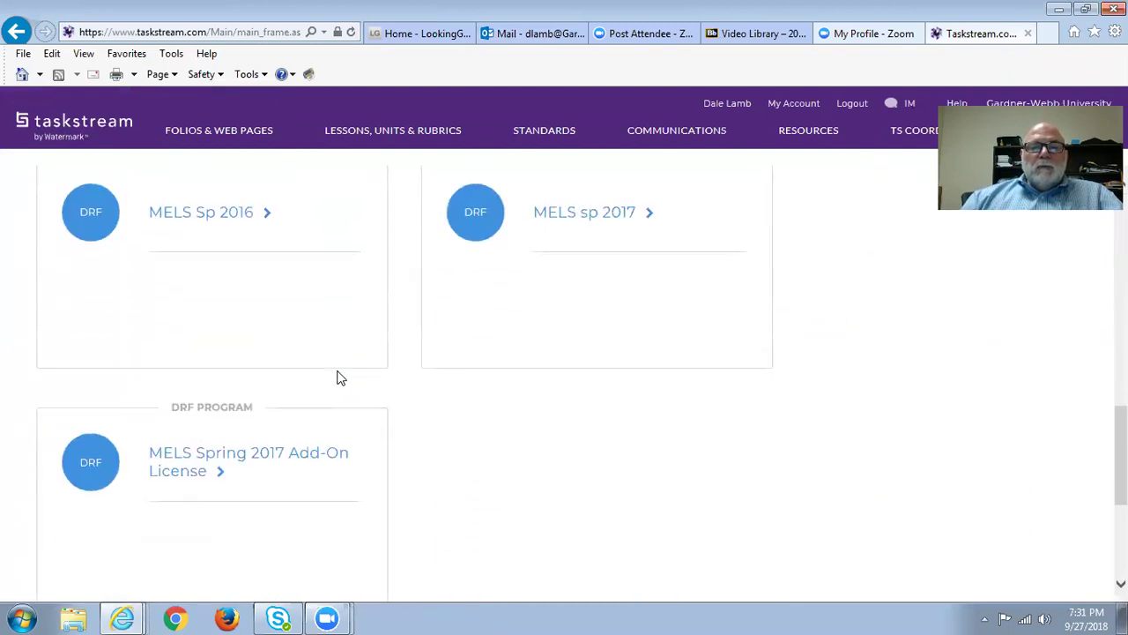
scroll(358, 373, "up", 2)
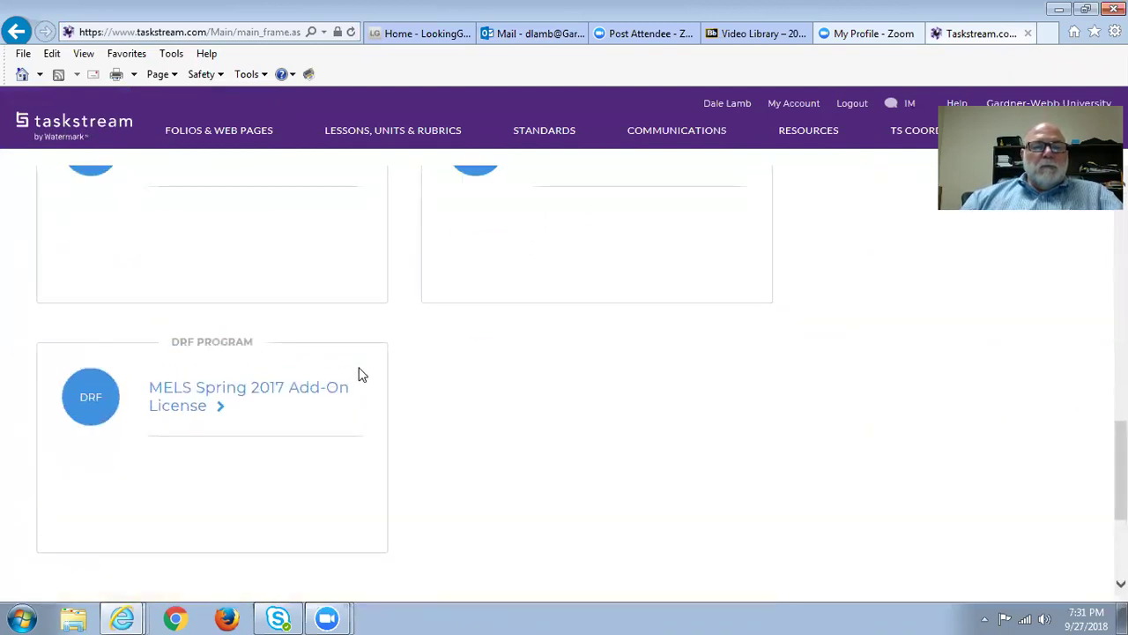
scroll(365, 369, "up", 5)
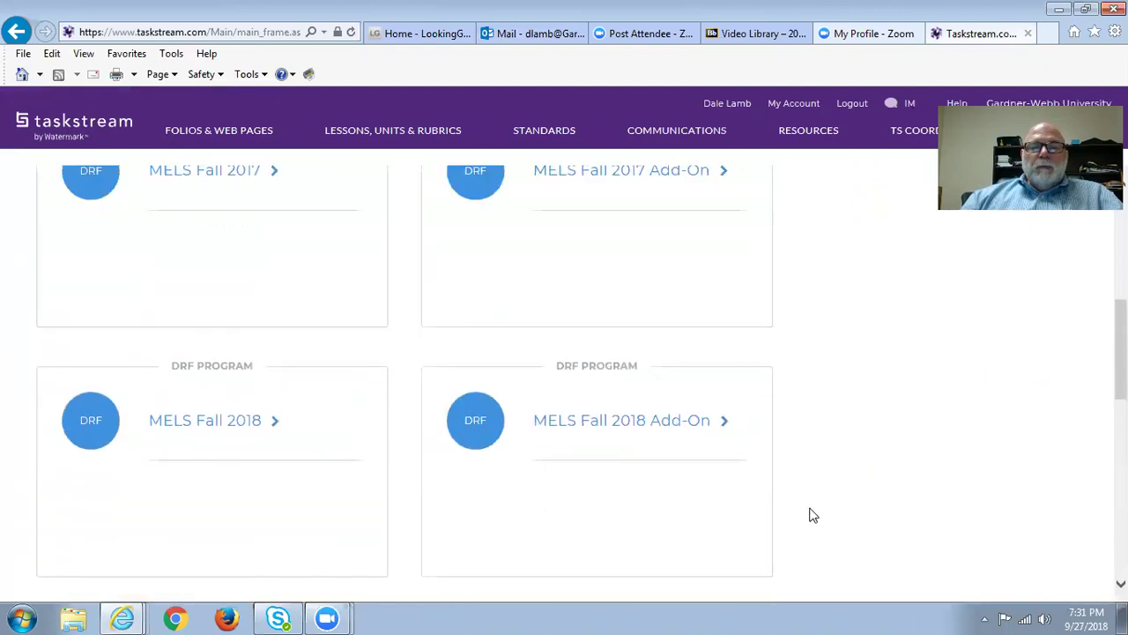
left_click(671, 421)
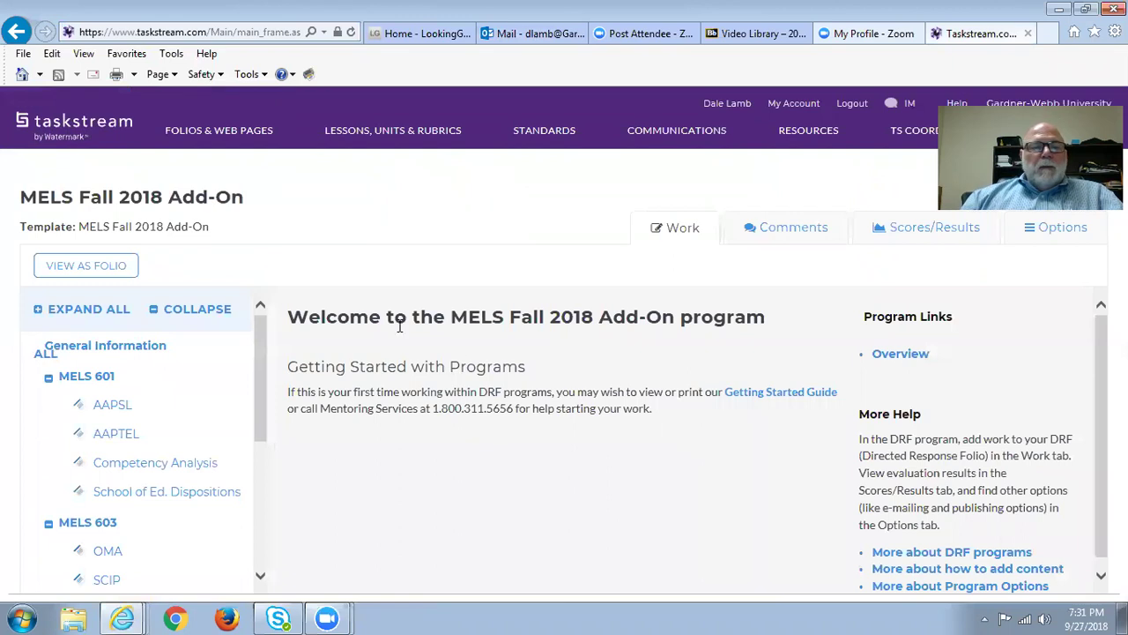
Step: Look through the program's requirement list from MELS 601 down to the Final Competency Folio and Internship Log
scroll(201, 352, "down", 5)
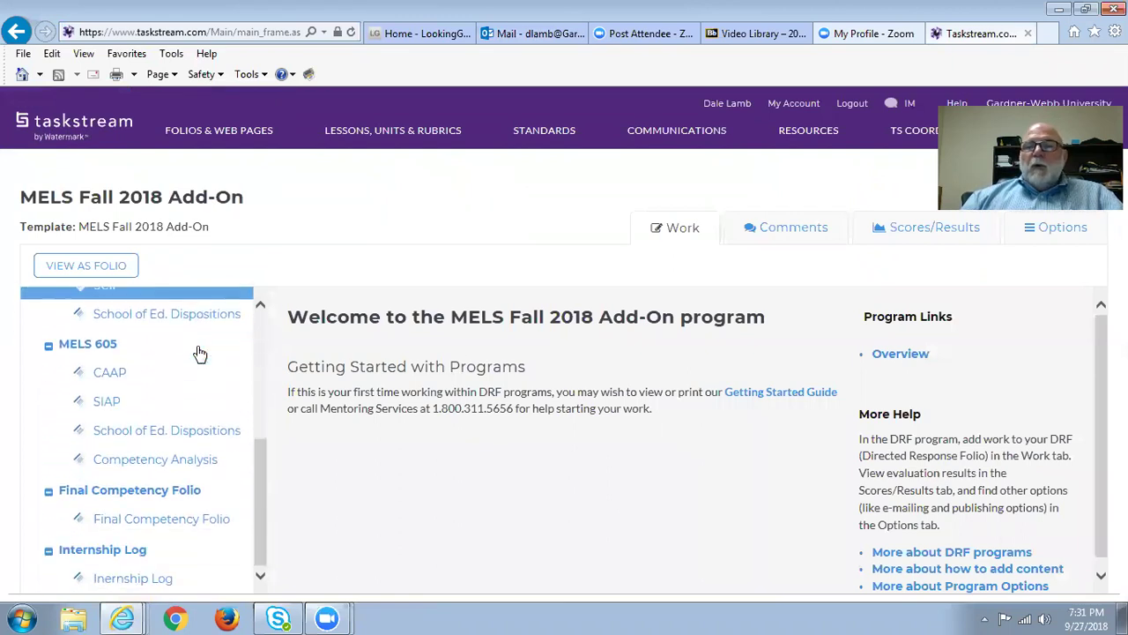
scroll(201, 353, "up", 5)
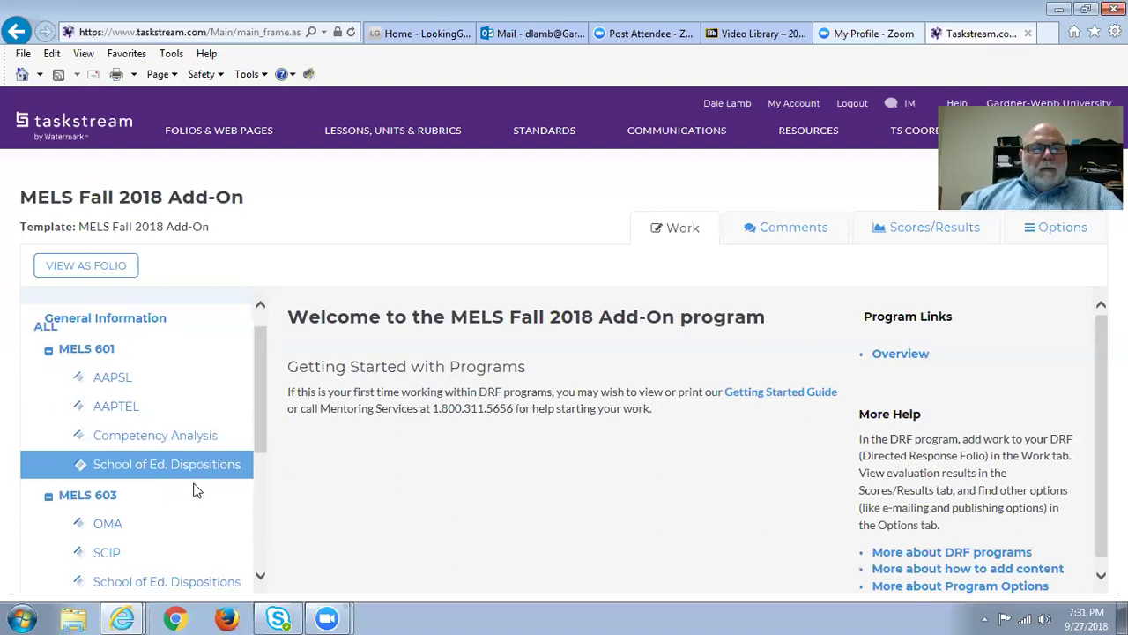
scroll(192, 488, "down", 3)
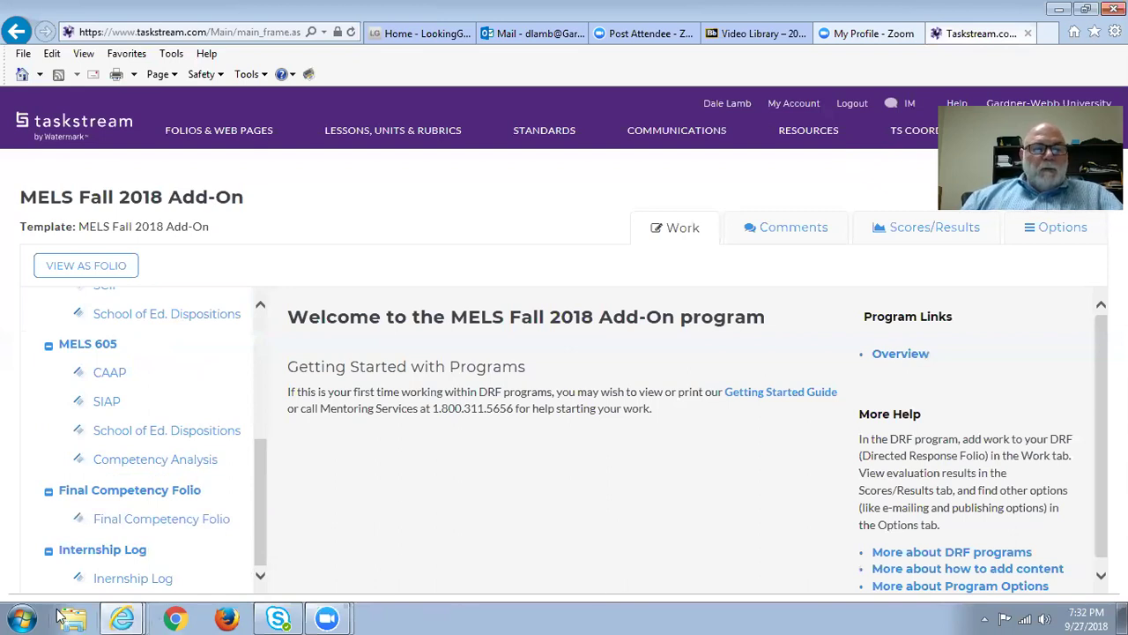
left_click(164, 580)
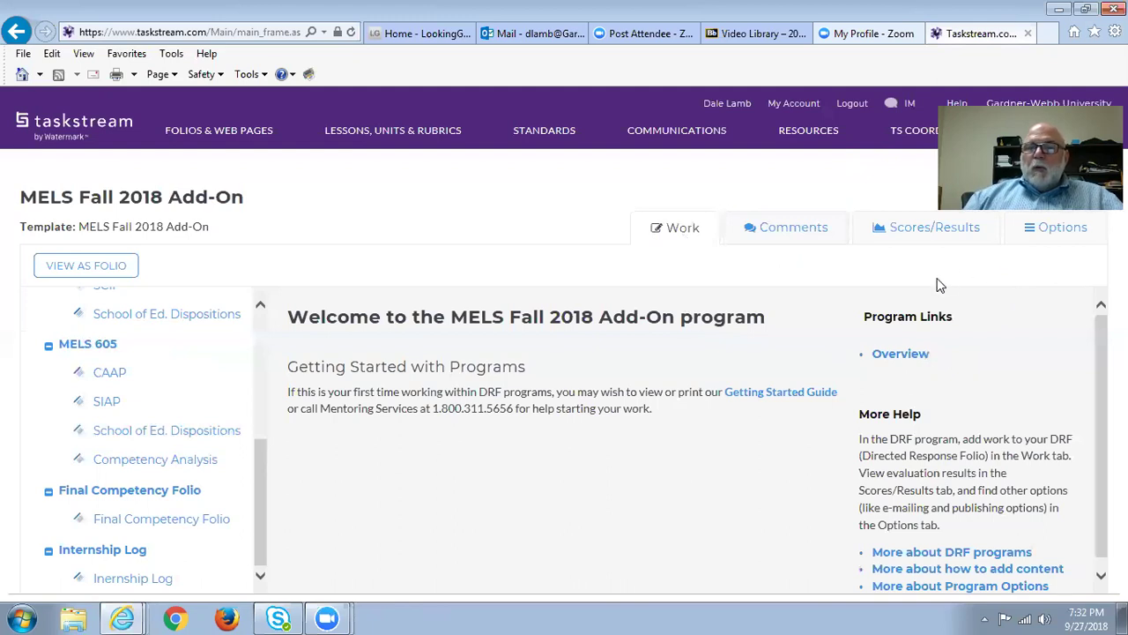
Step: Examine the Scores/Results Summary for the MELS Fall 2018 Add-On program and compare it with the work view
left_click(930, 231)
scroll(813, 313, "down", 3)
scroll(814, 323, "up", 3)
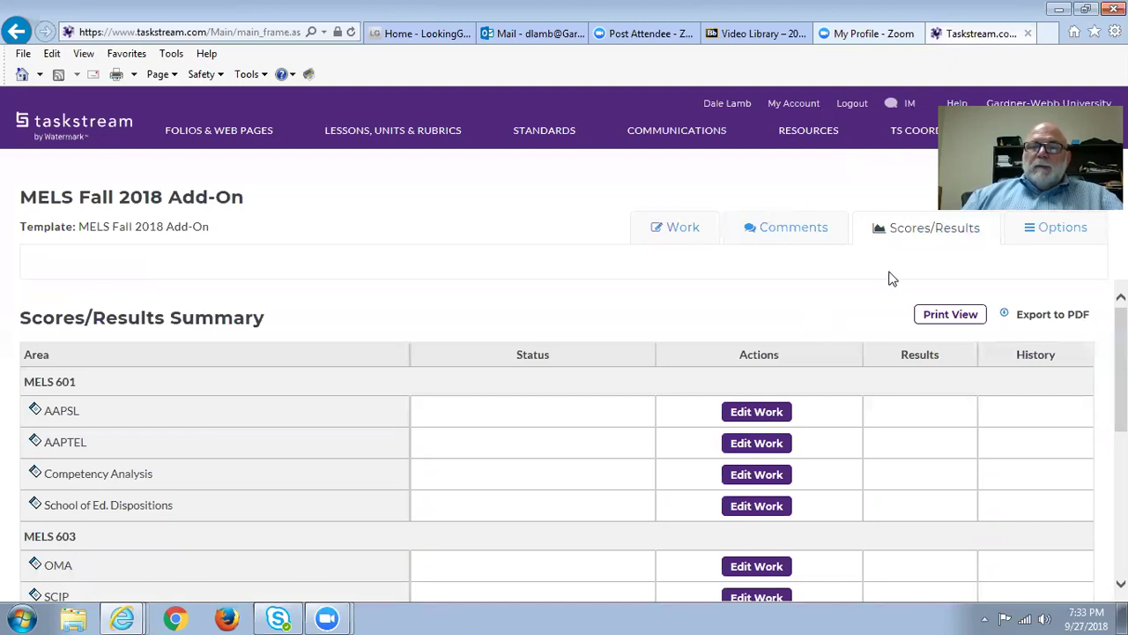
left_click(677, 234)
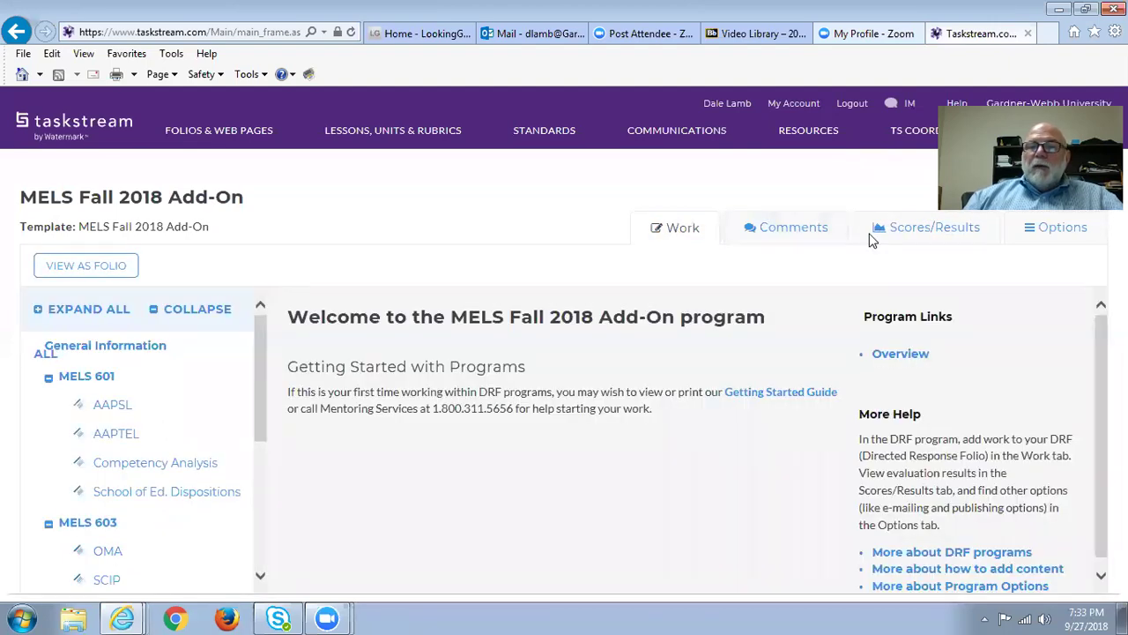
left_click(924, 231)
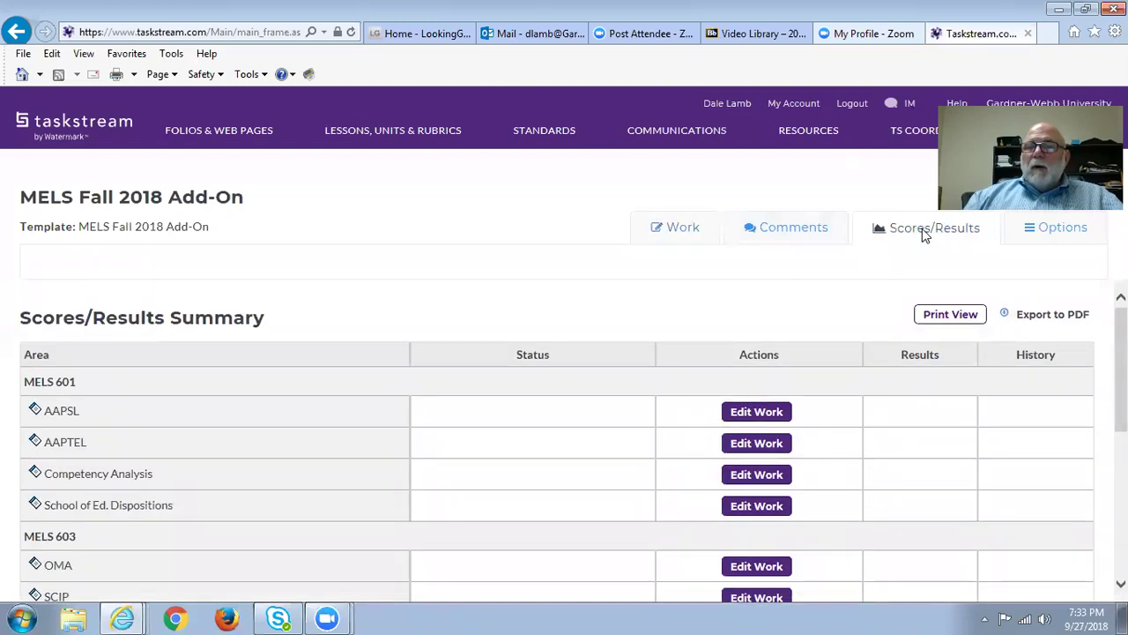
Step: Check the work view, then review every area in the Scores/Results Summary from MELS 601 to the Internship Log
left_click(694, 233)
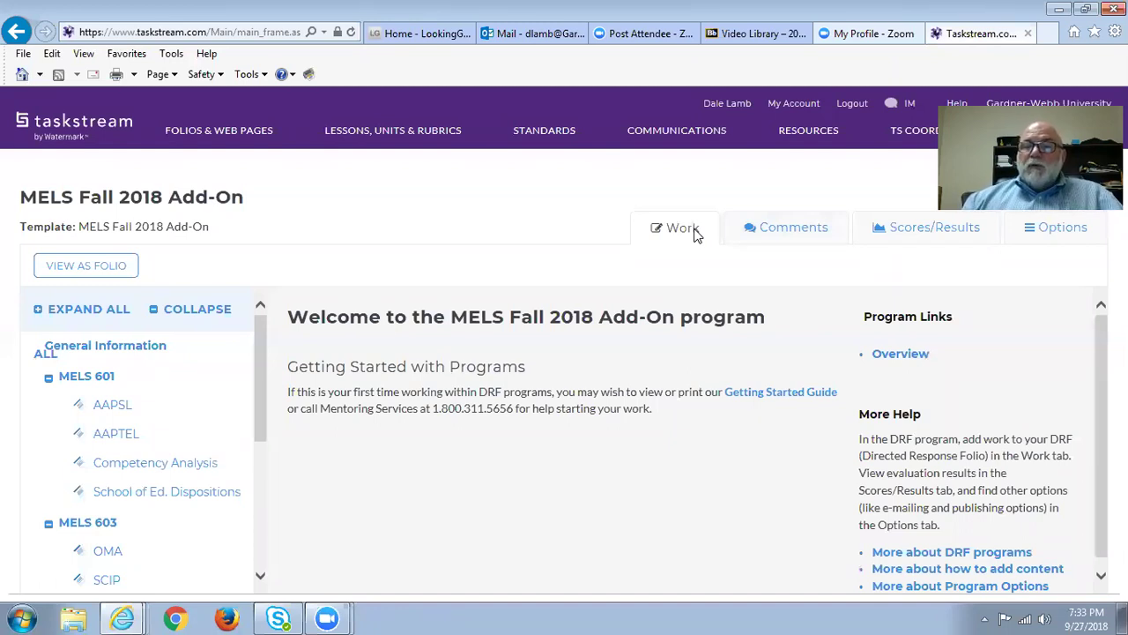
left_click(931, 239)
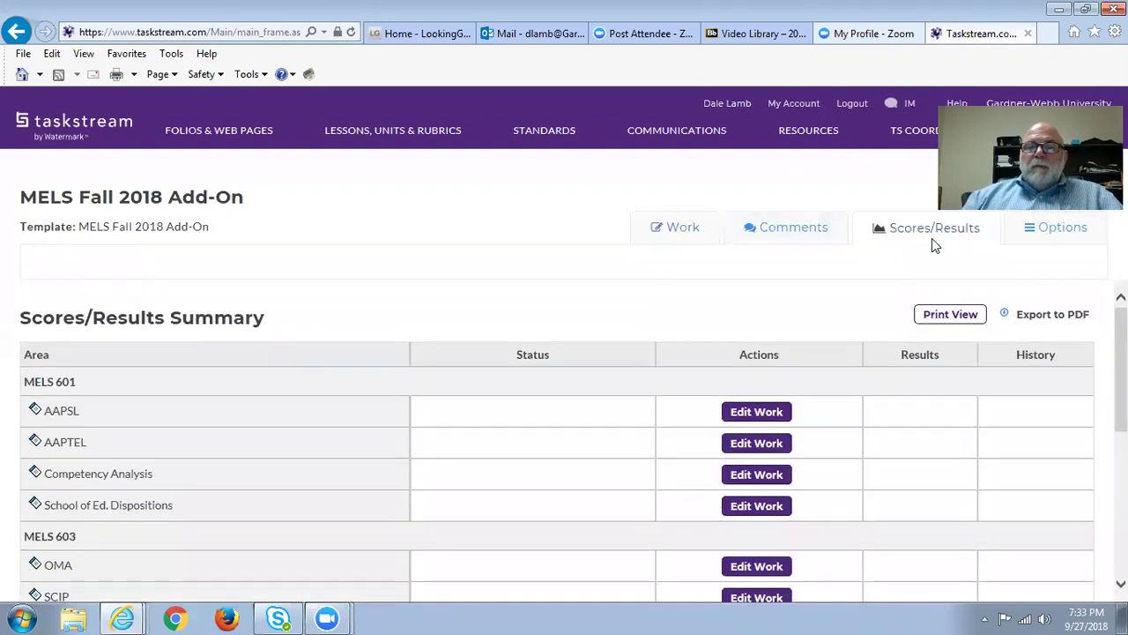
scroll(779, 316, "down", 4)
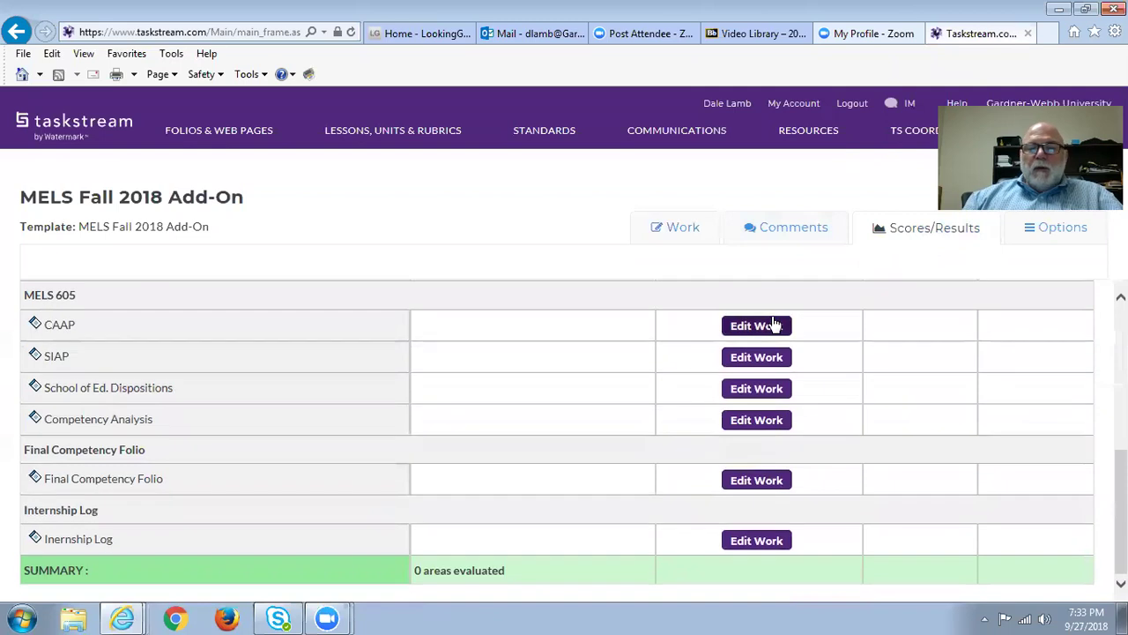
scroll(772, 319, "up", 4)
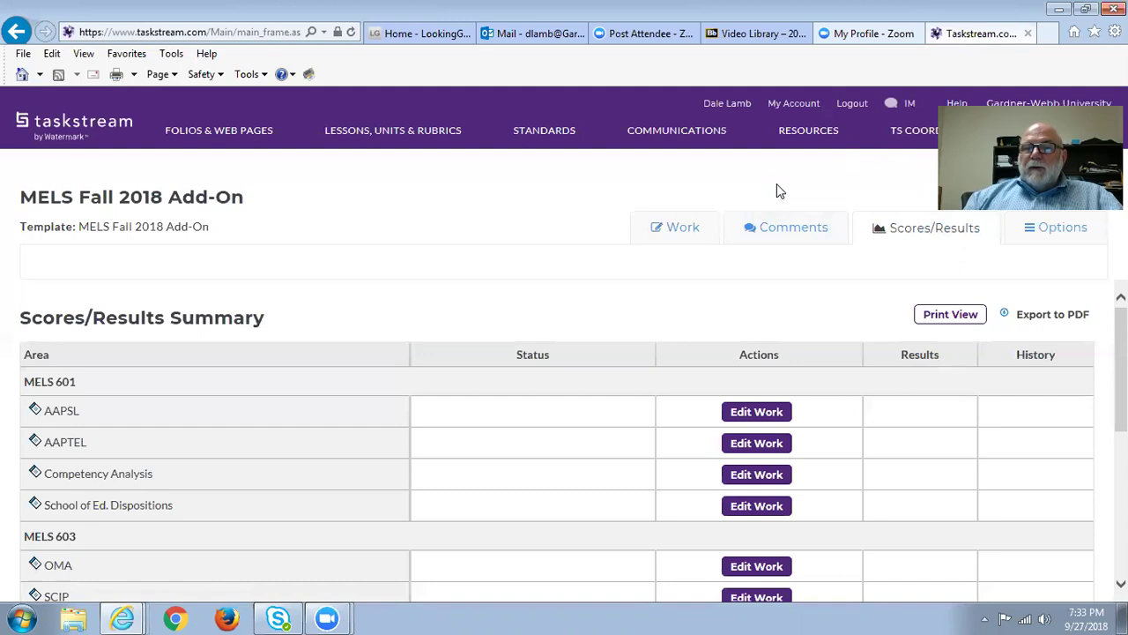
Step: Return to the work view of the MELS Fall 2018 Add-On program and look over its welcome page
left_click(690, 236)
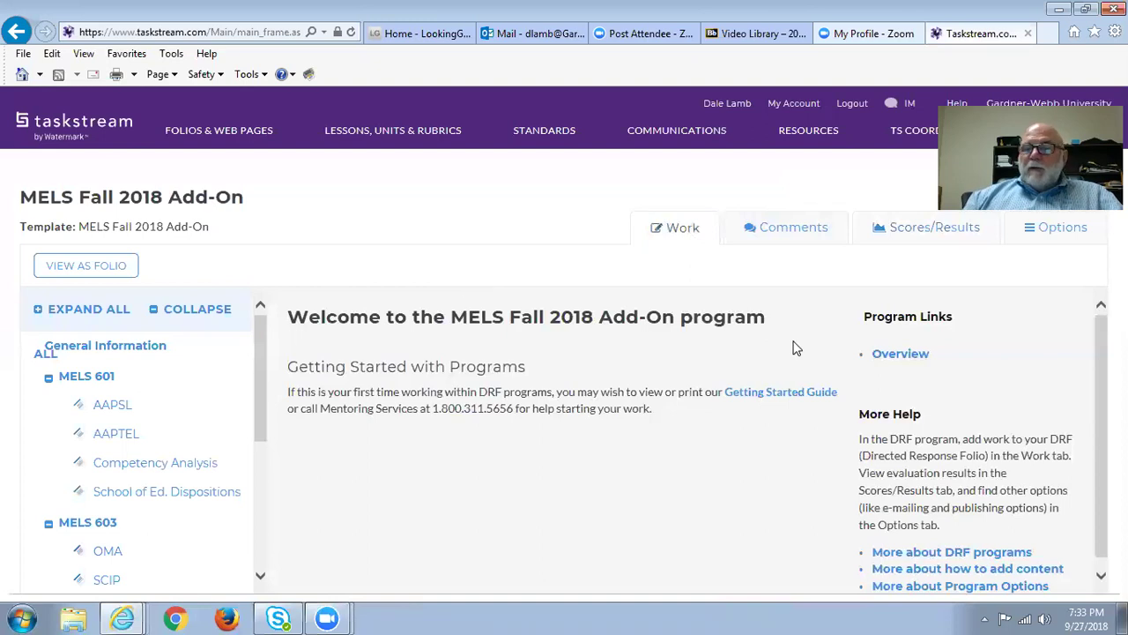
scroll(796, 350, "down", 1)
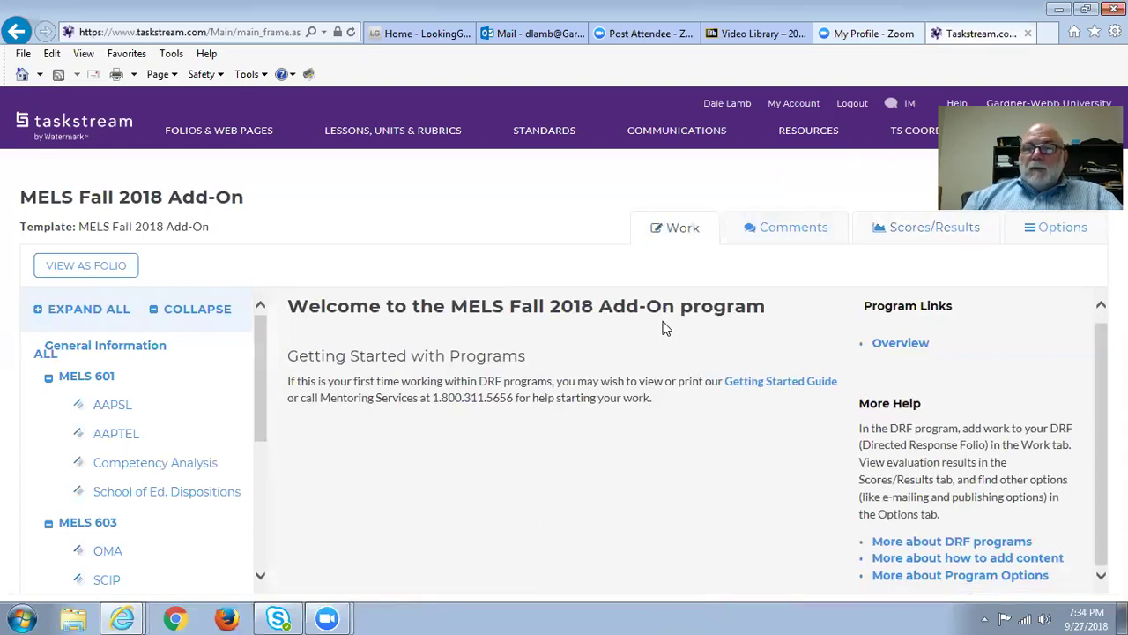
scroll(666, 328, "up", 1)
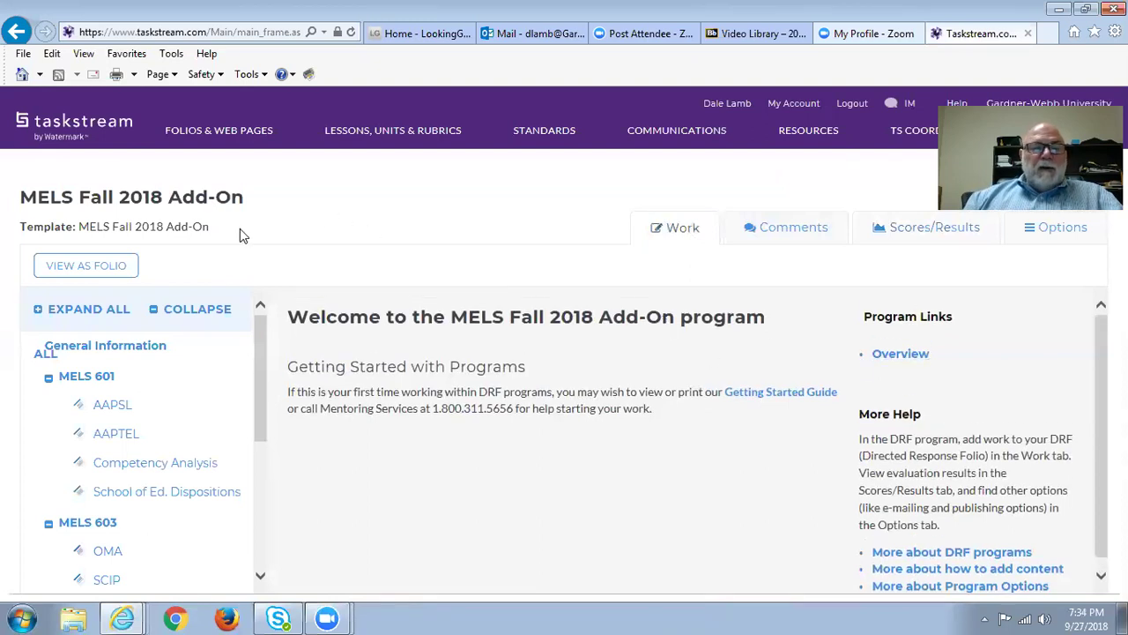
left_click_drag(265, 341, 284, 305)
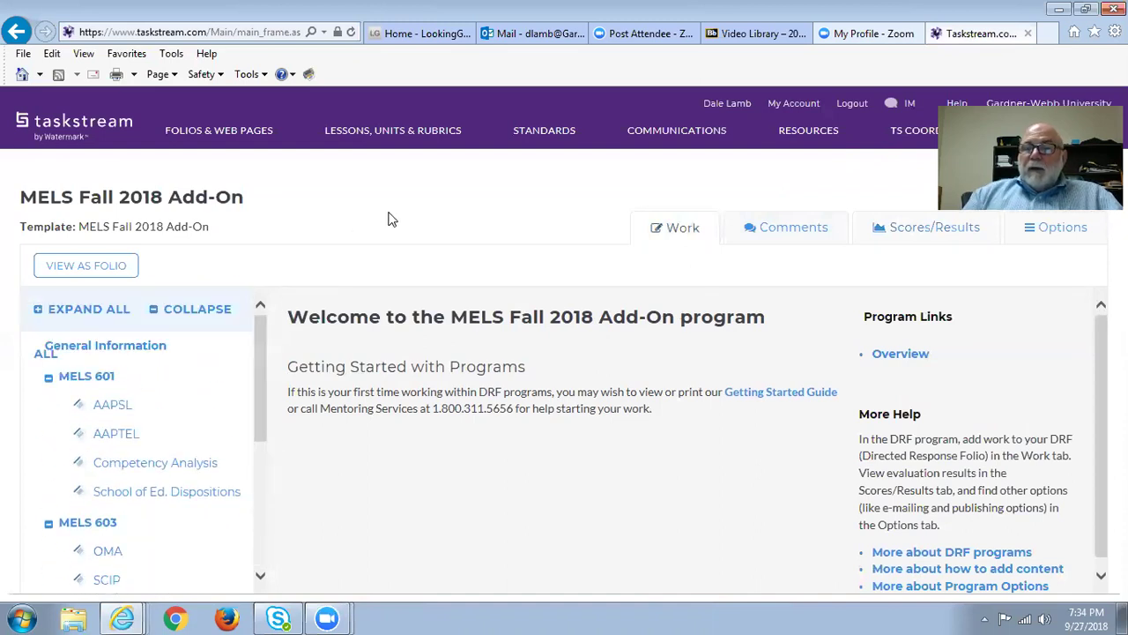